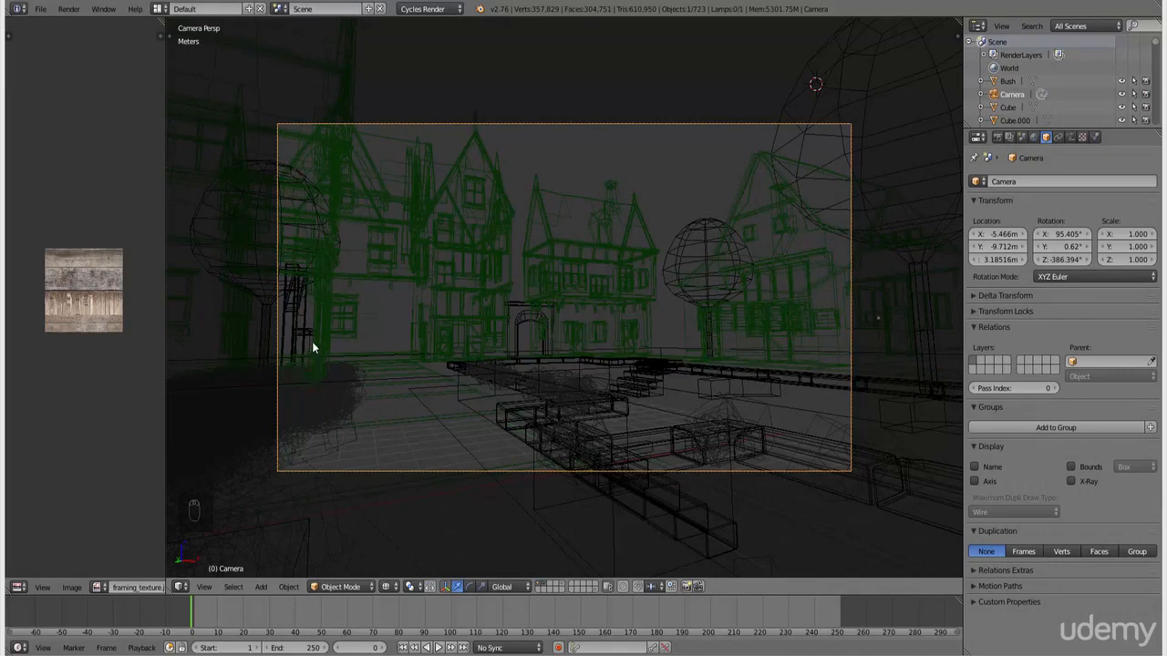
Preview the scene through the camera in rendered shading, and return the viewport to wireframe
left_click(381, 393)
key("z")
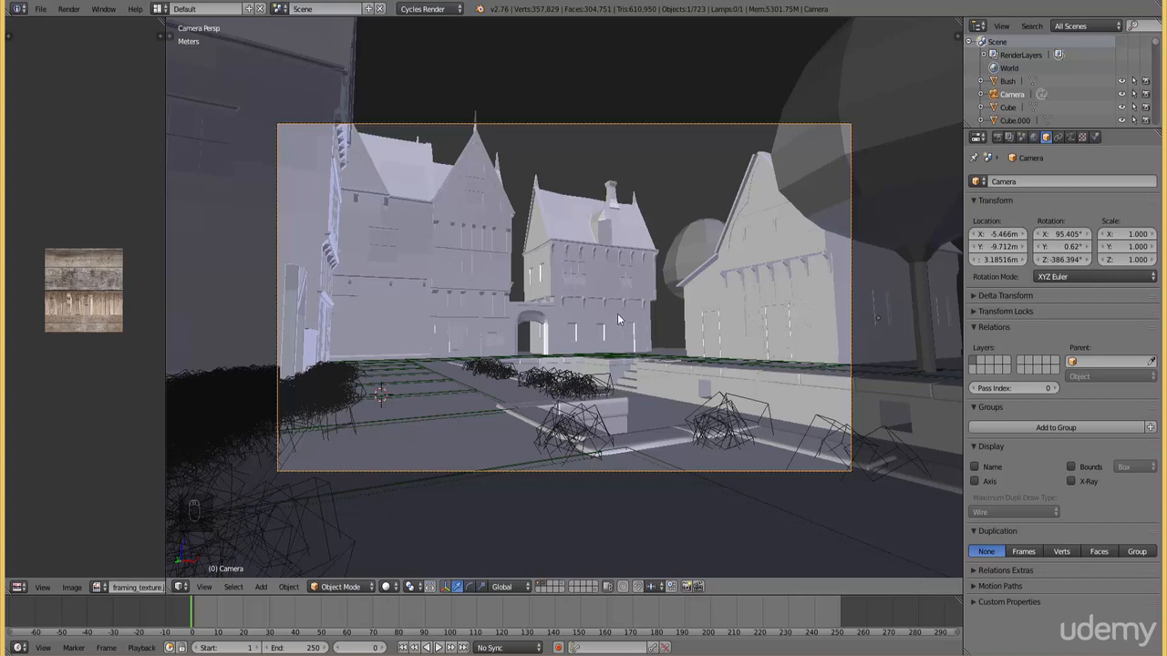
left_click(377, 581)
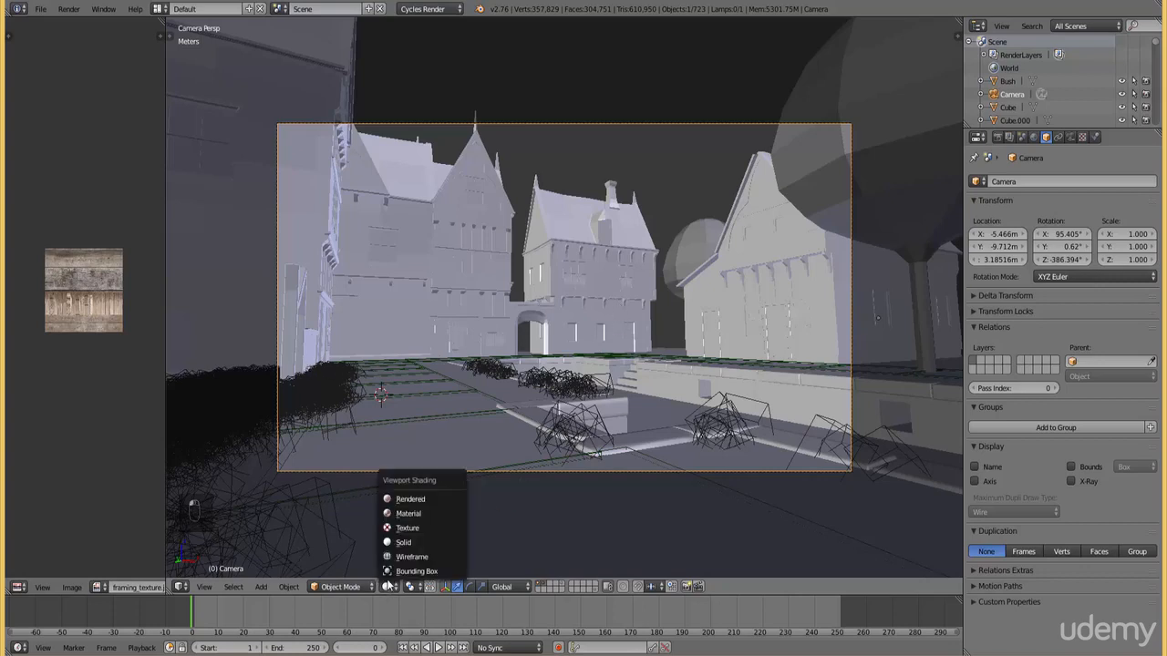
left_click(421, 495)
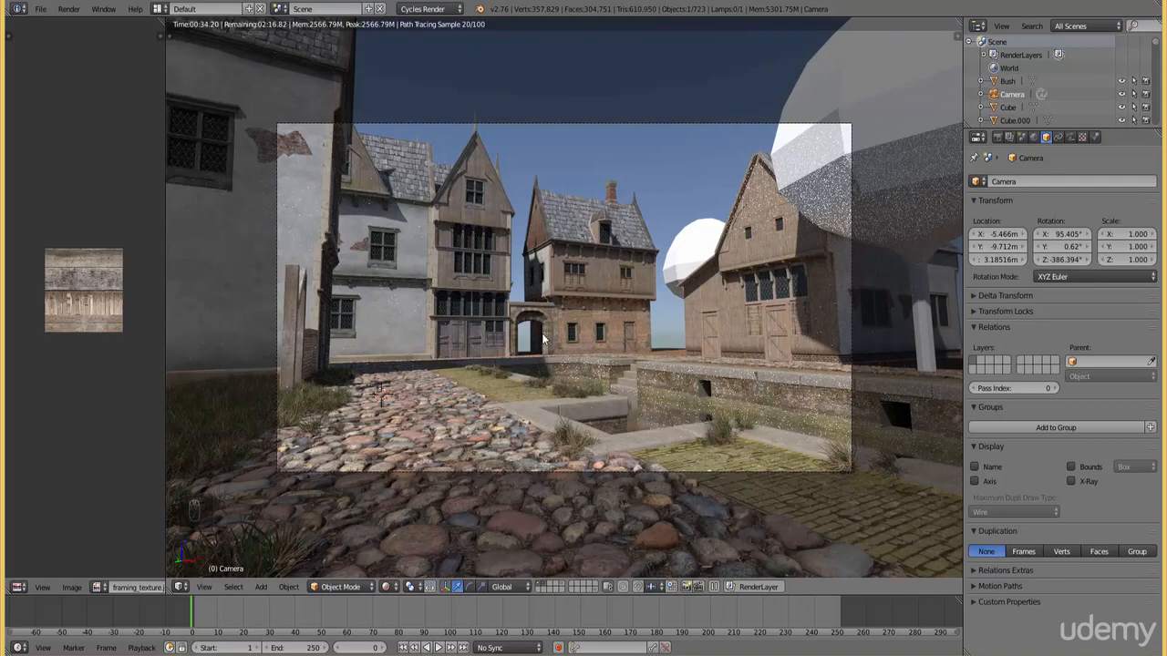
key("z")
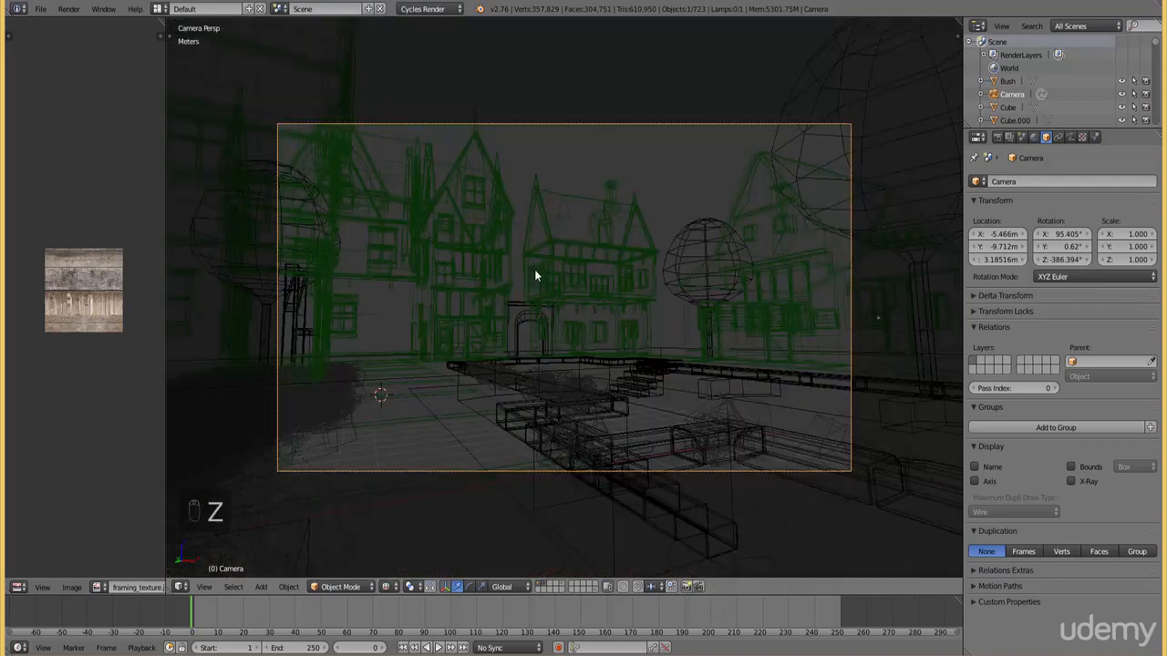
Set the world background colour to an Environment Texture using CGSkies_0221_8k.hdr from the sky textures folder
left_click(1034, 137)
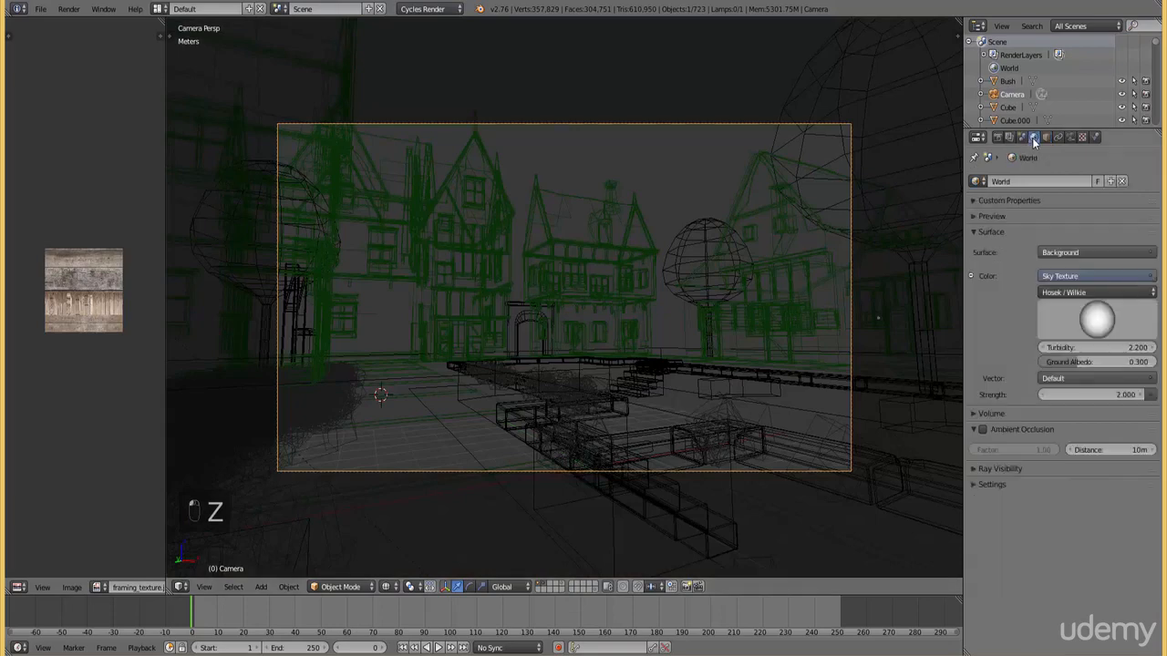
left_click(1080, 276)
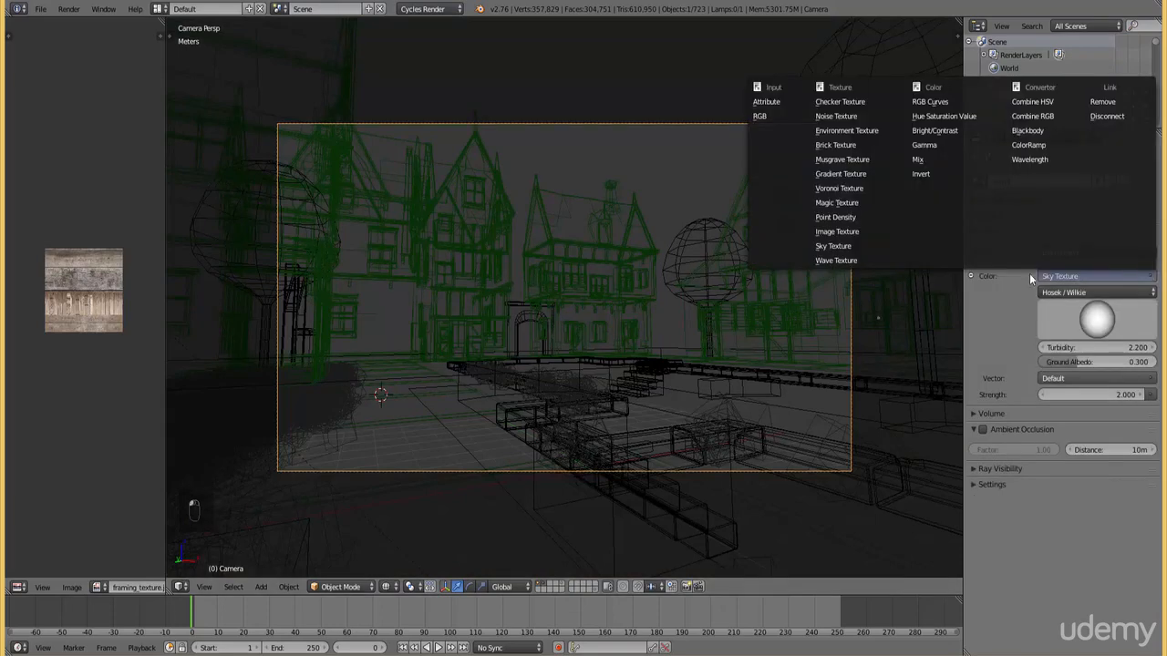
left_click(845, 133)
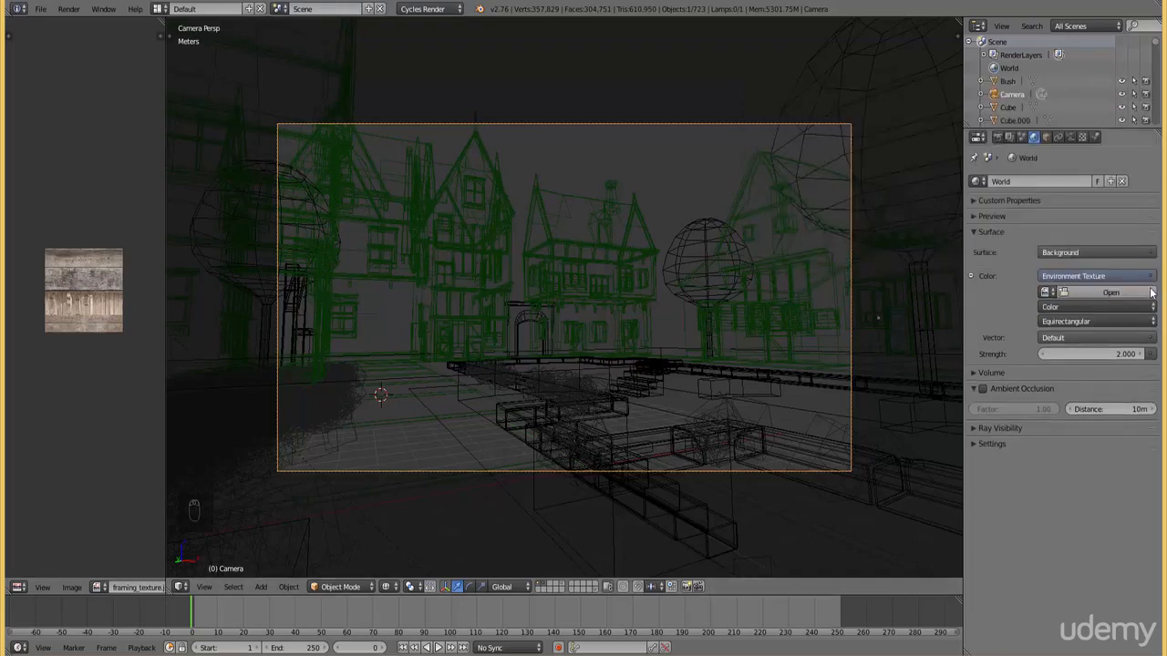
left_click(1136, 301)
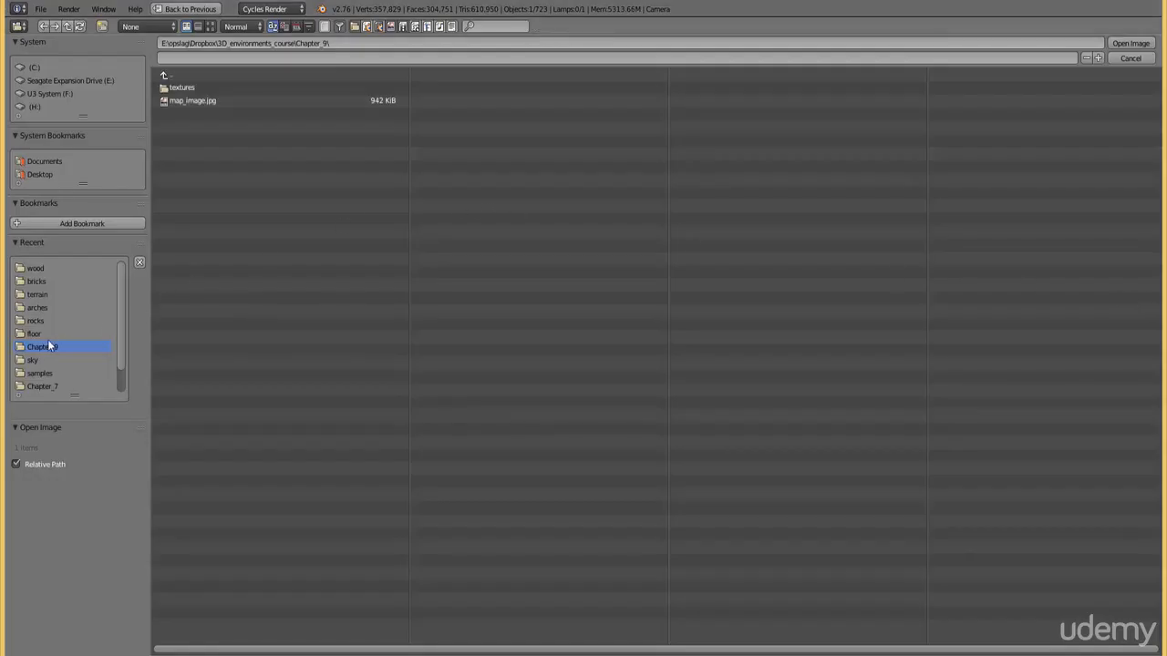
left_click(36, 360)
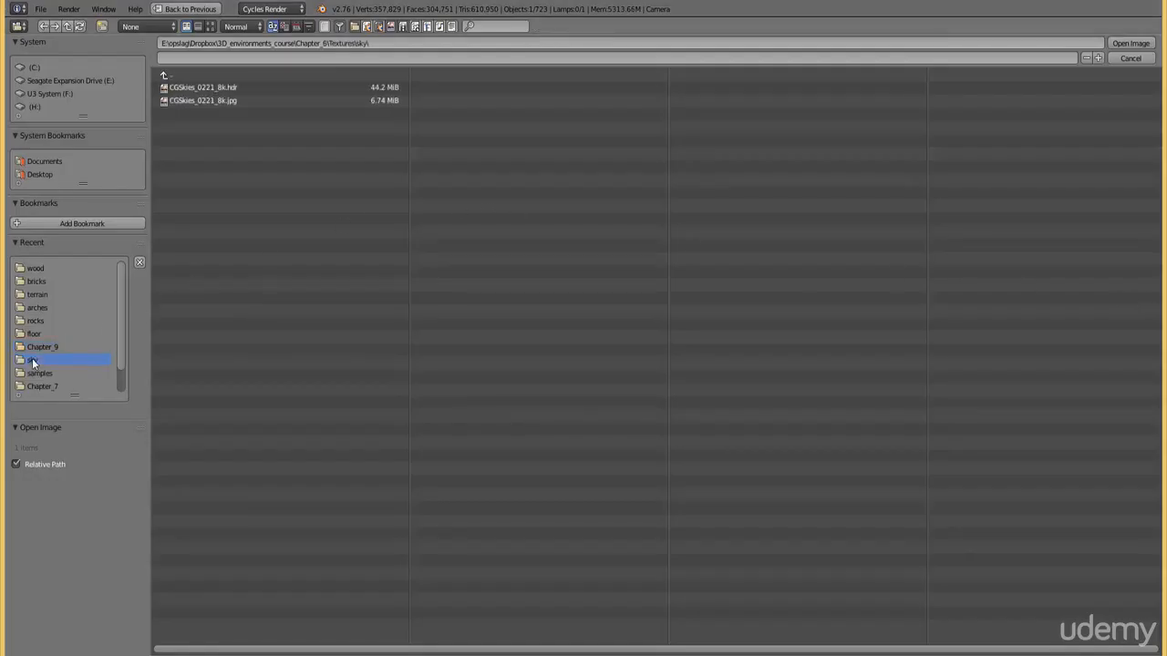
left_click(228, 88)
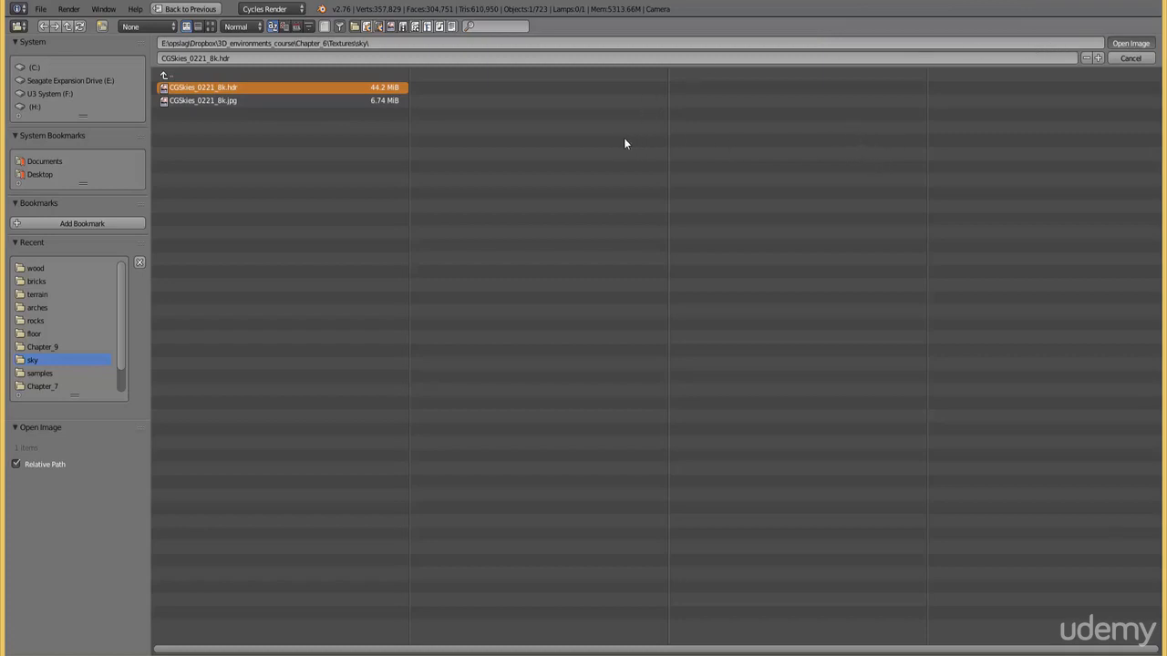
left_click(190, 9)
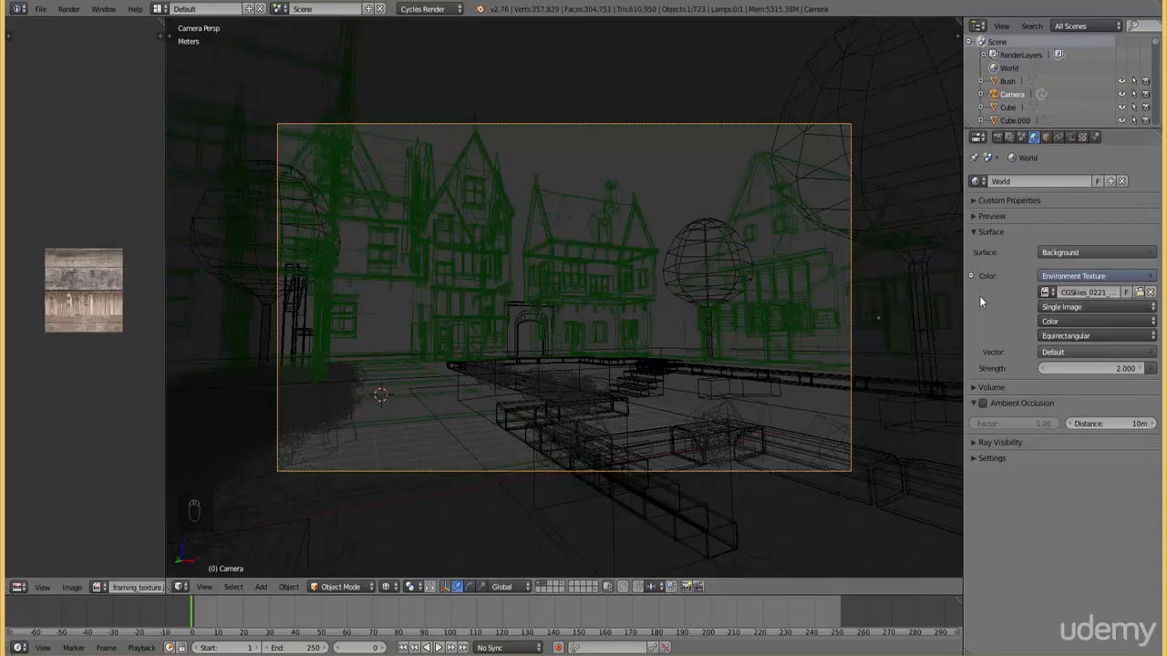
Enable Multiple Importance sampling for the world surface and set its map resolution to 1024
left_click_drag(165, 293, 321, 292)
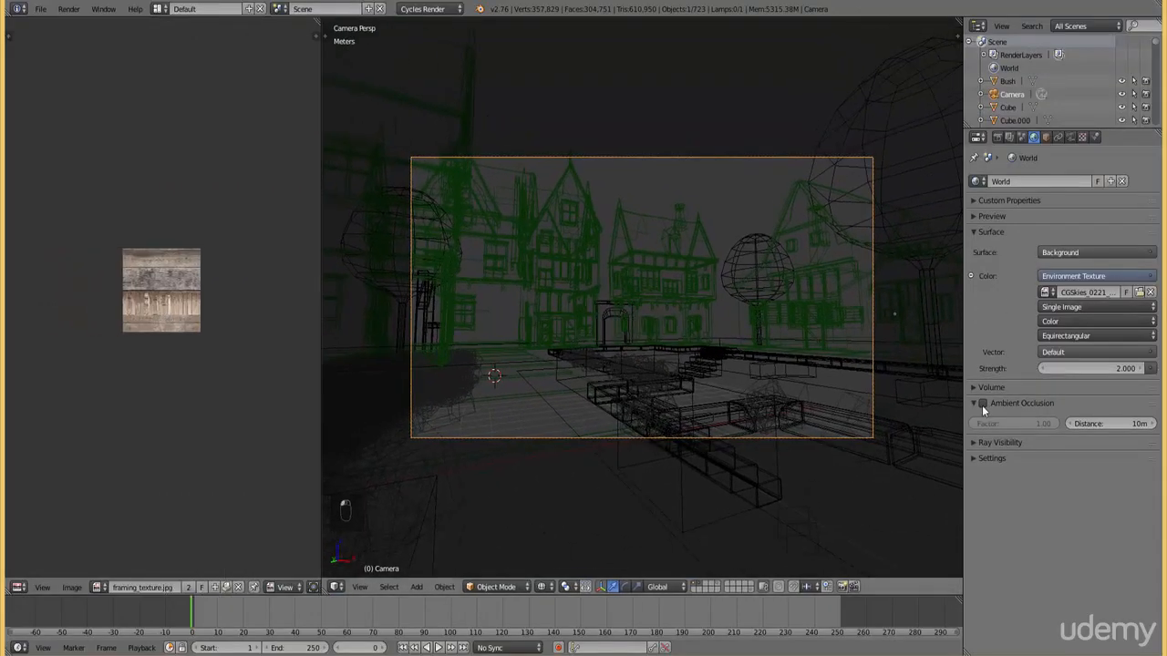
left_click(992, 458)
left_click(996, 495)
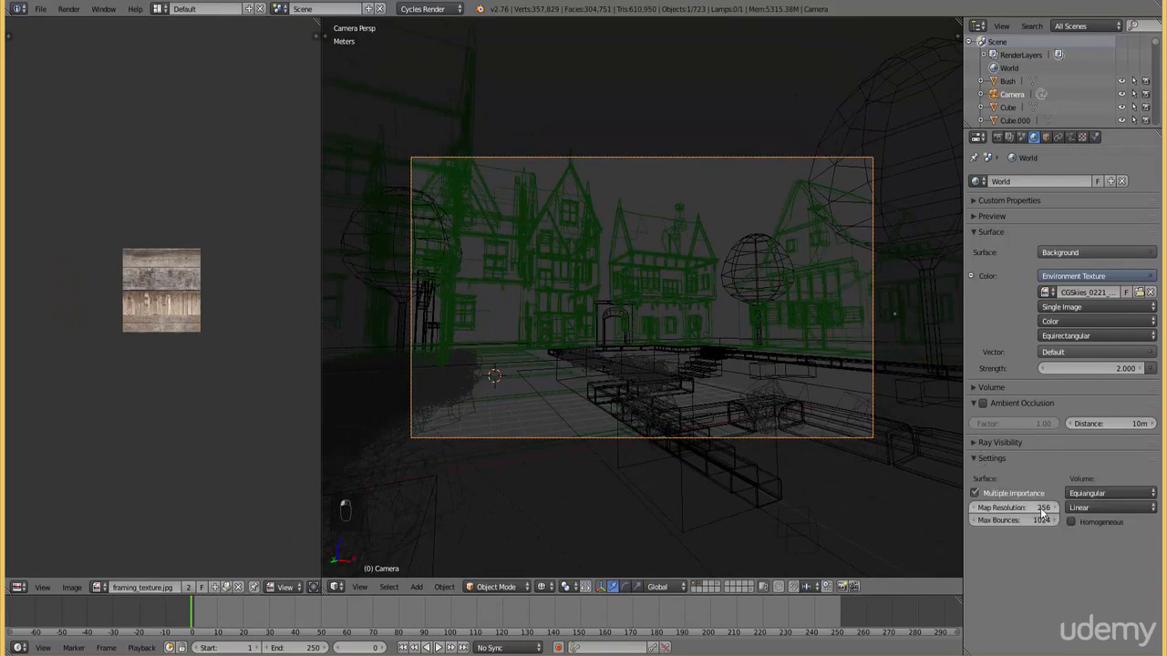
left_click(1039, 508)
type("1024")
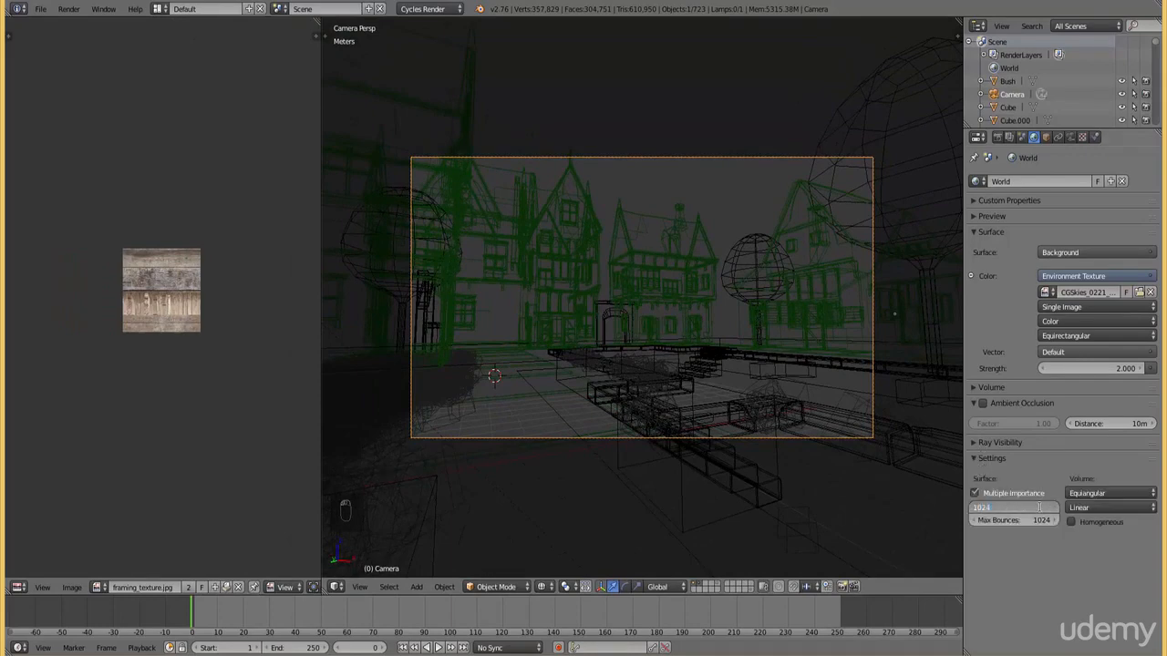
key("Return")
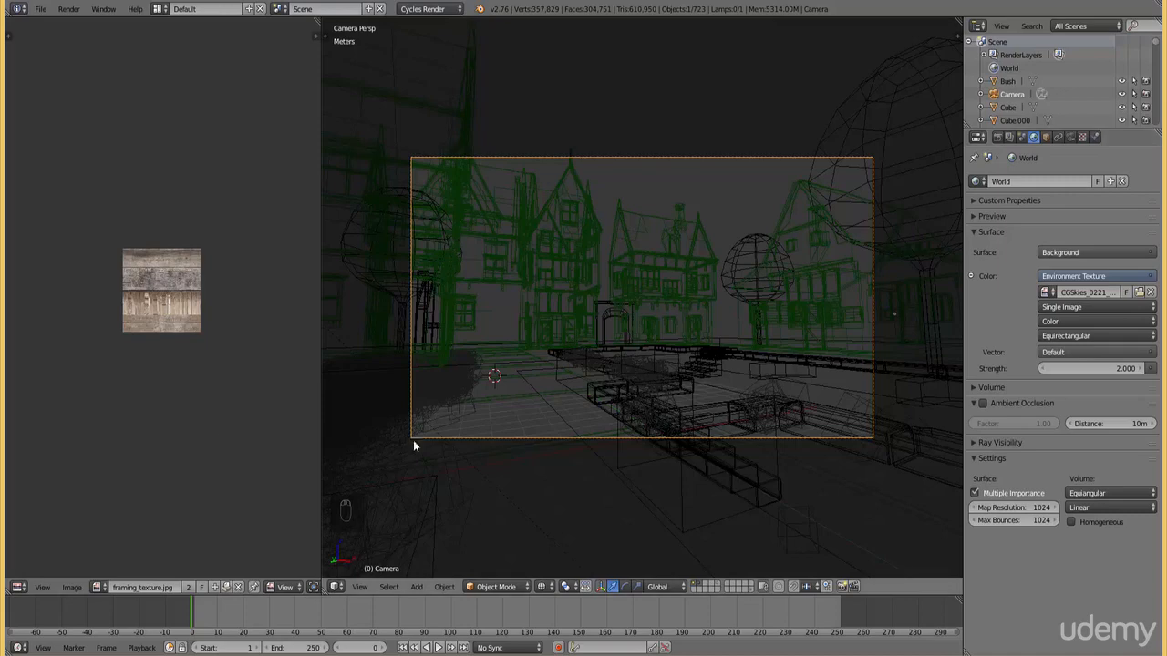
Change the image editor to a Node Editor showing the world shader nodes, and widen it
left_click(18, 587)
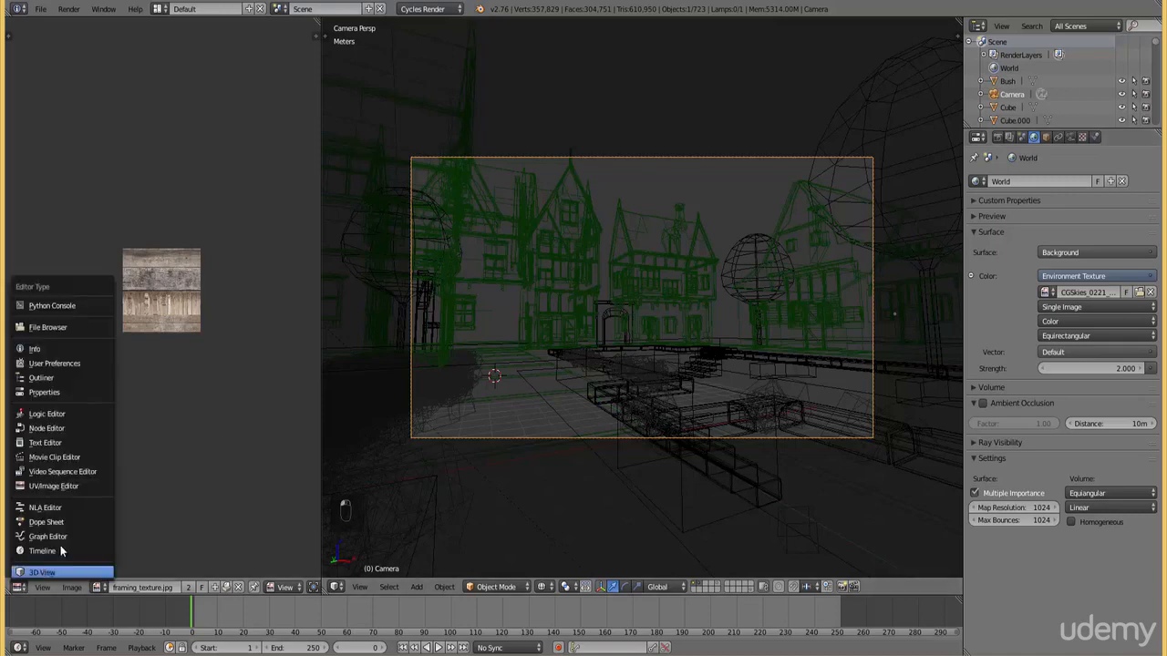
left_click(56, 428)
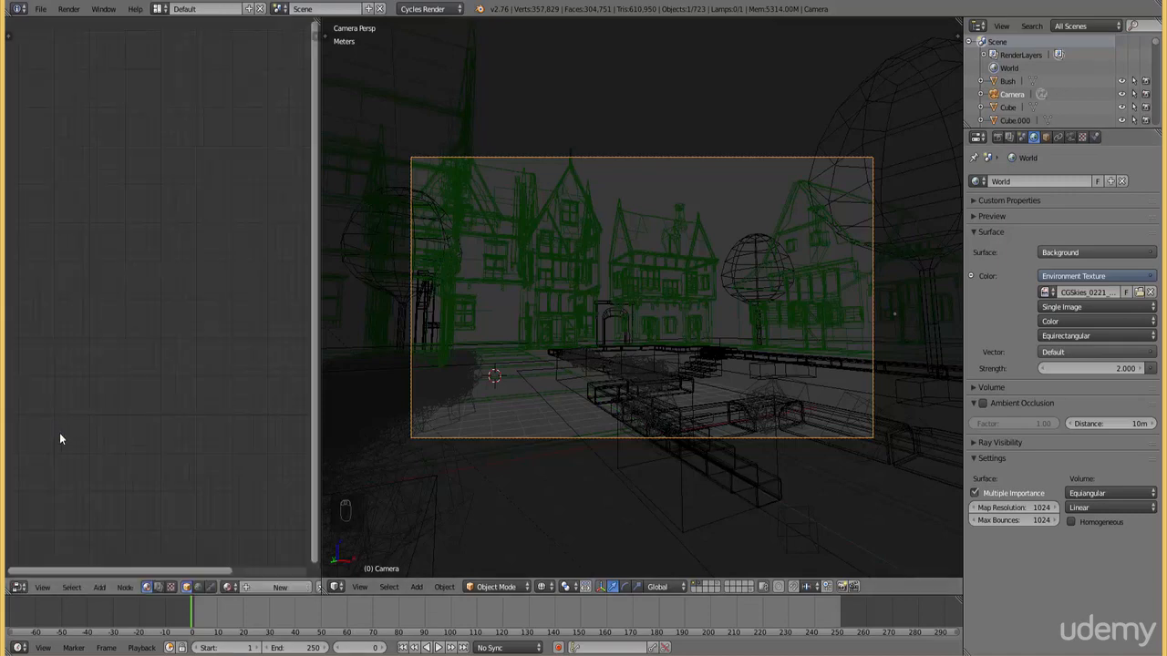
left_click(198, 587)
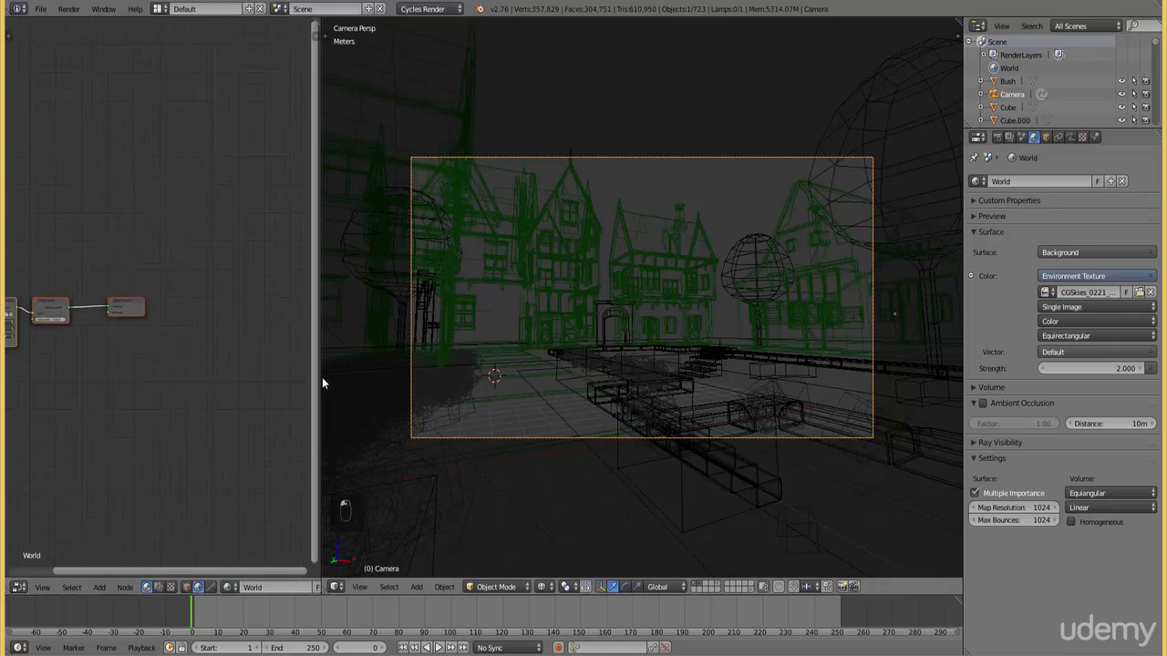
left_click_drag(322, 377, 569, 368)
middle_click_drag(78, 406, 258, 439)
scroll(353, 433, "up", 4)
left_click(102, 588)
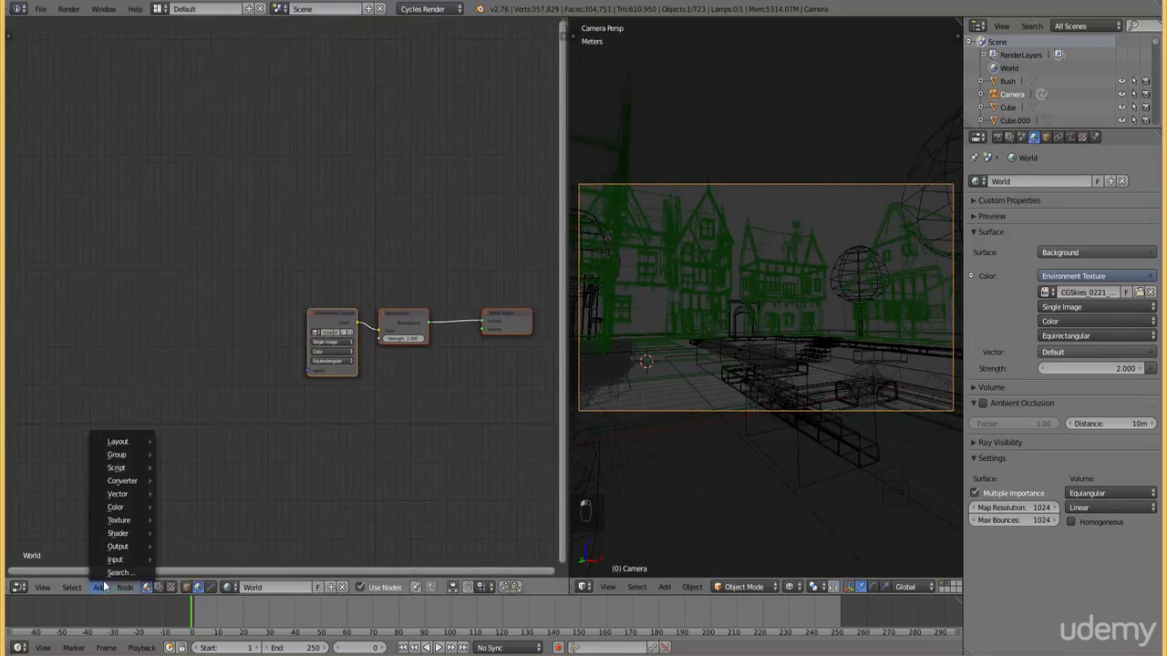
mouse_move(126, 561)
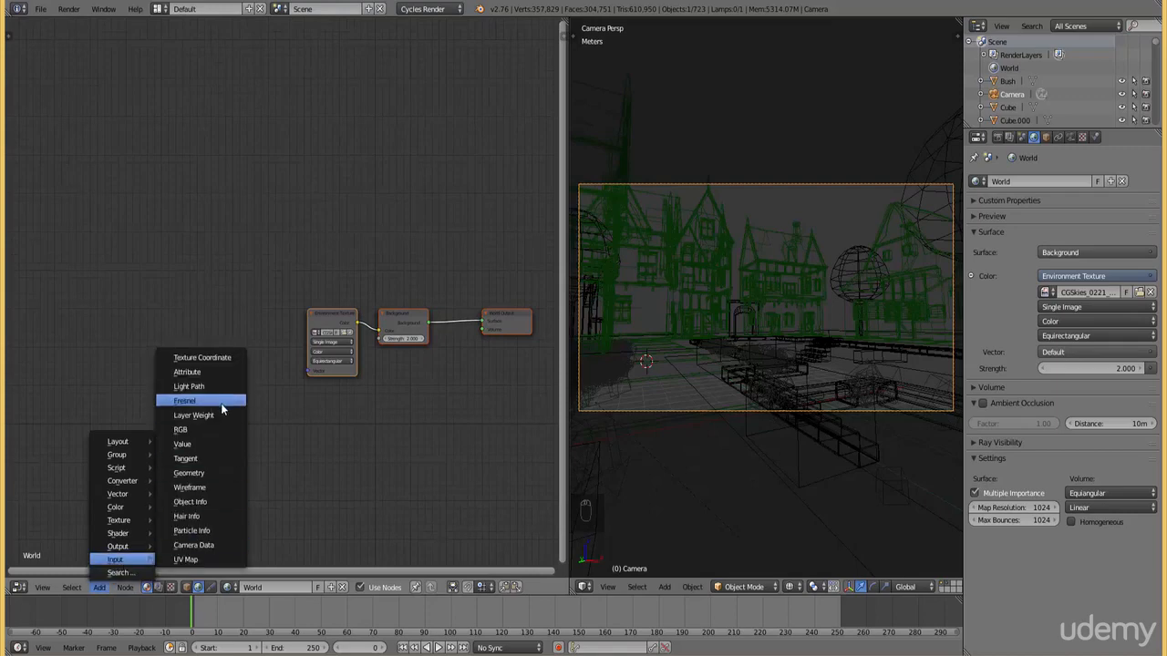
left_click(219, 474)
left_click(112, 246)
scroll(141, 316, "up", 2)
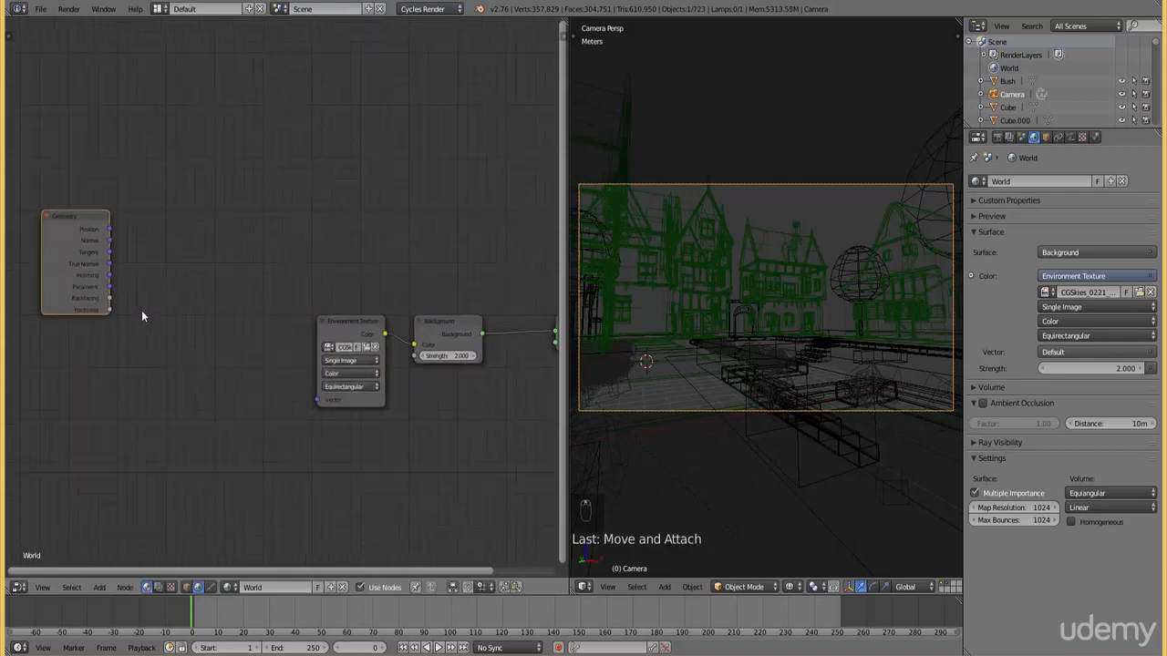
key("Delete")
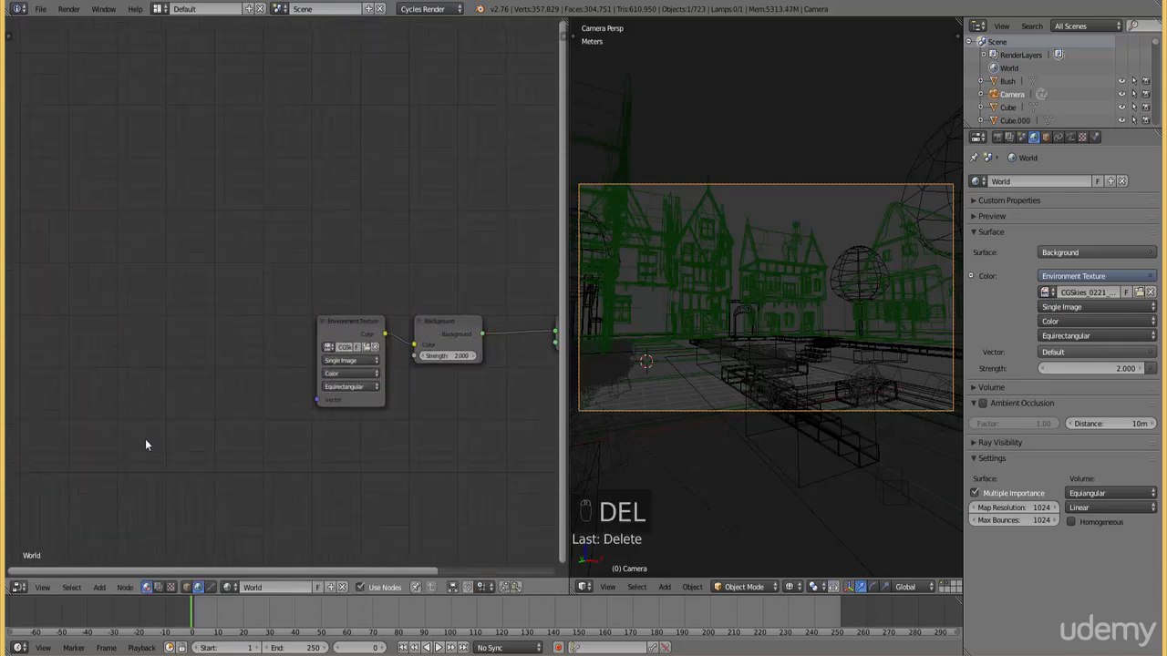
Add a Texture Coordinate node and place it well before the Environment Texture node
left_click(117, 592)
mouse_move(100, 587)
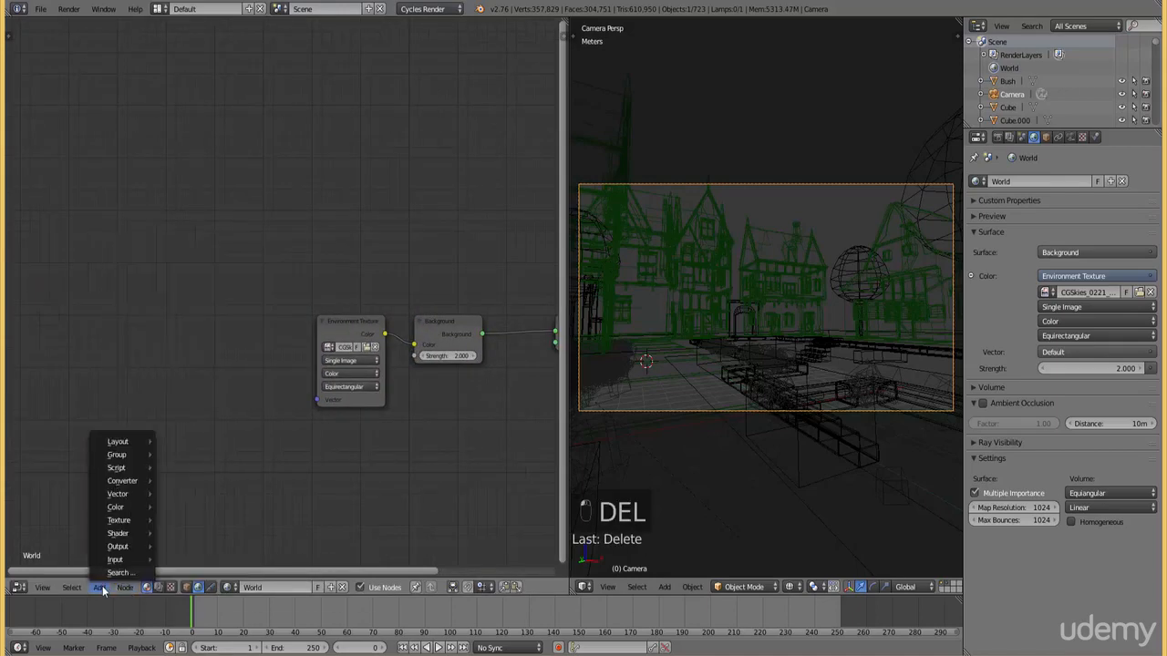
mouse_move(115, 559)
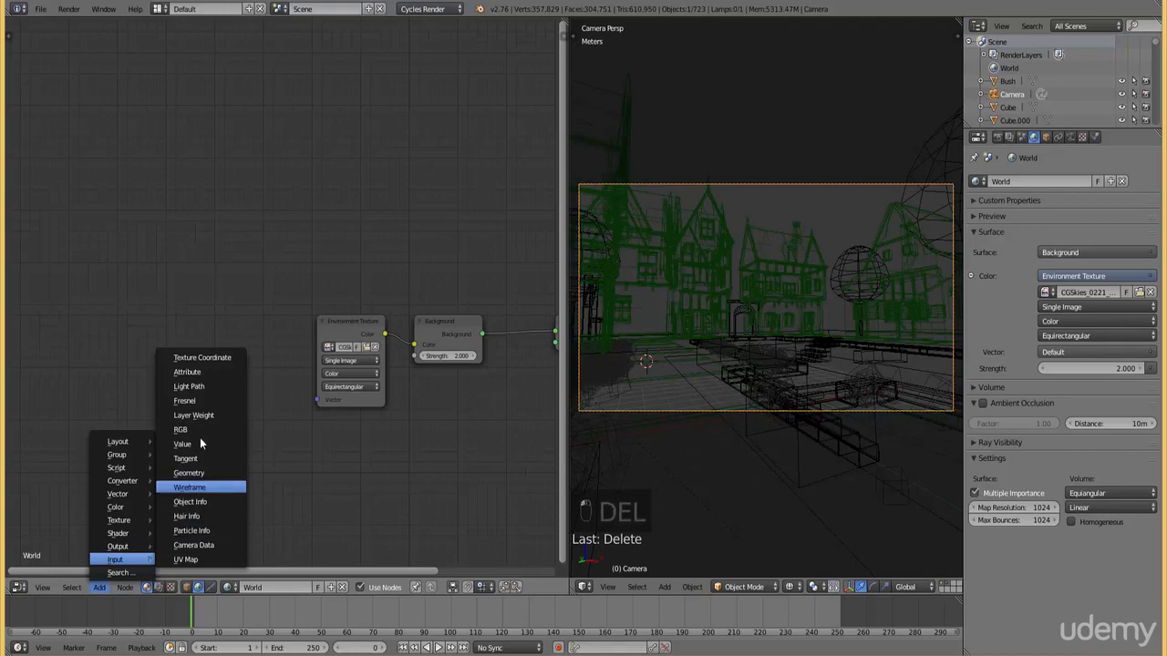
left_click(199, 358)
left_click(111, 269)
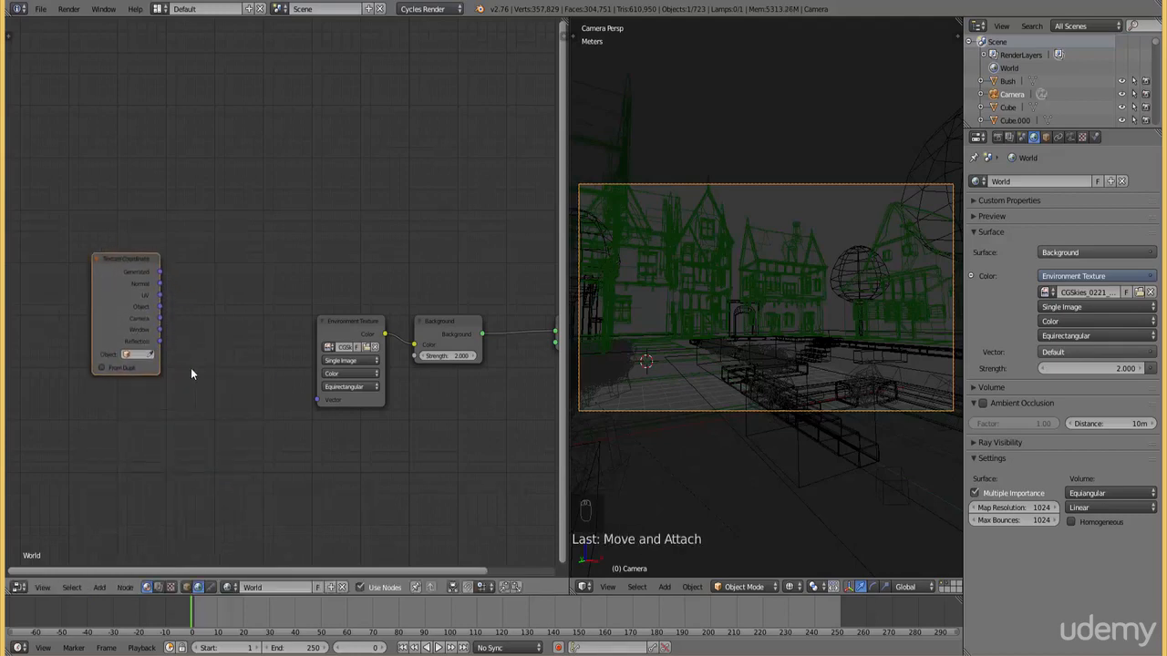
middle_click_drag(192, 372, 248, 309)
left_click_drag(180, 194, 84, 164)
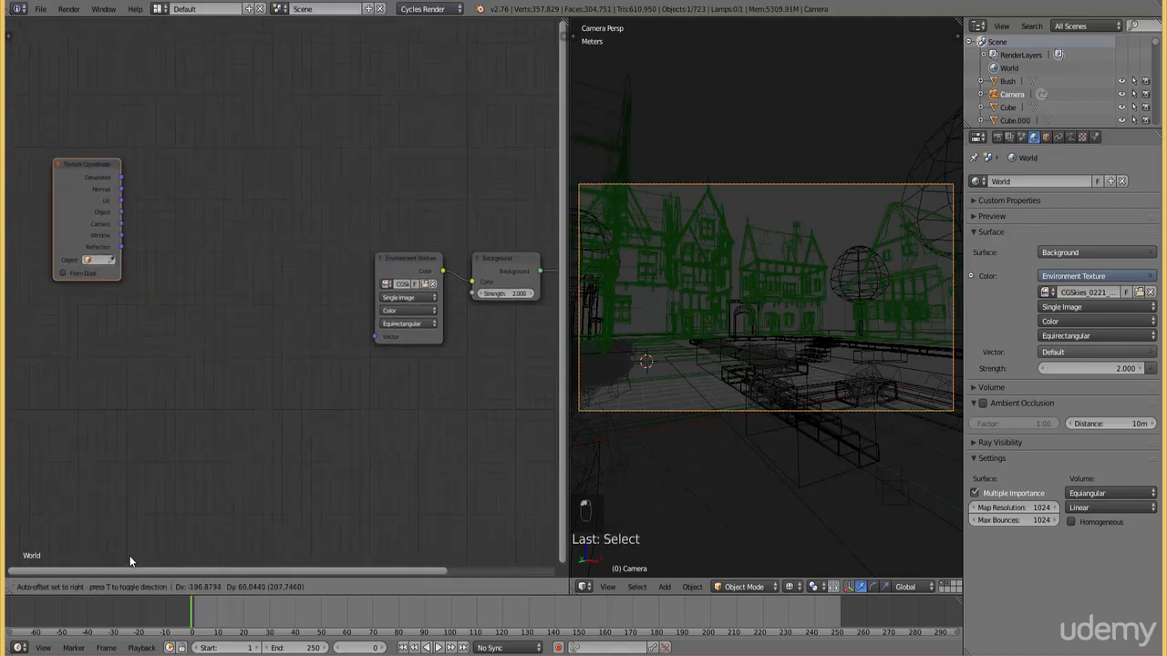
Add a Mapping node before the Environment Texture and link the Texture Coordinate's Generated output to its Vector input
left_click(99, 587)
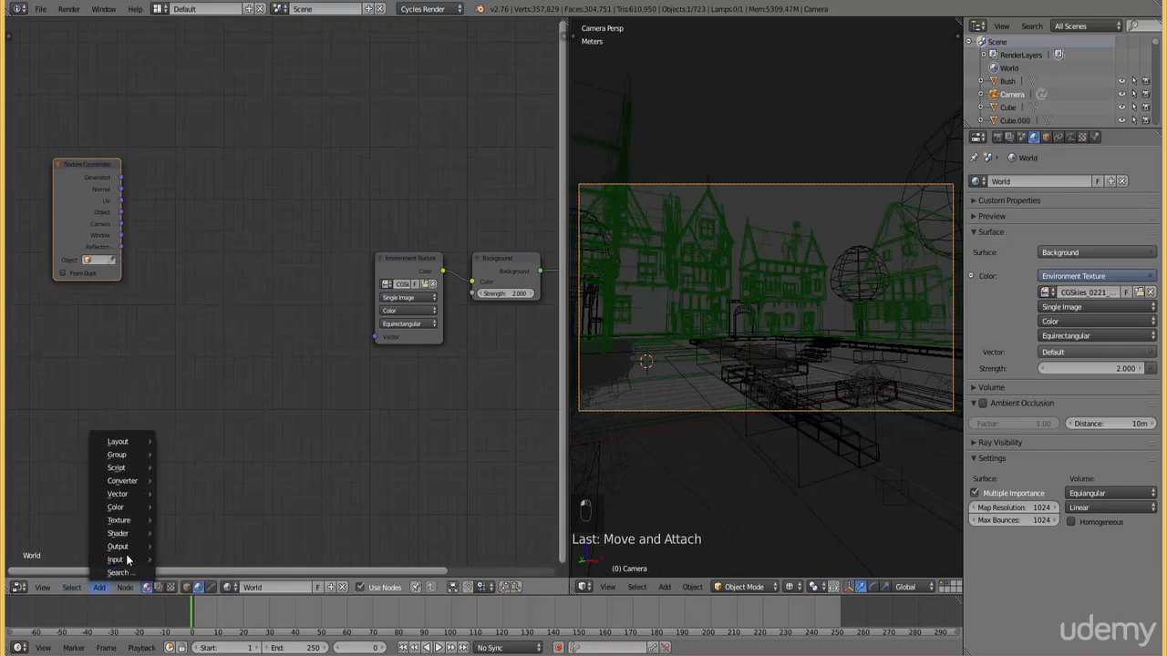
mouse_move(128, 494)
left_click(196, 489)
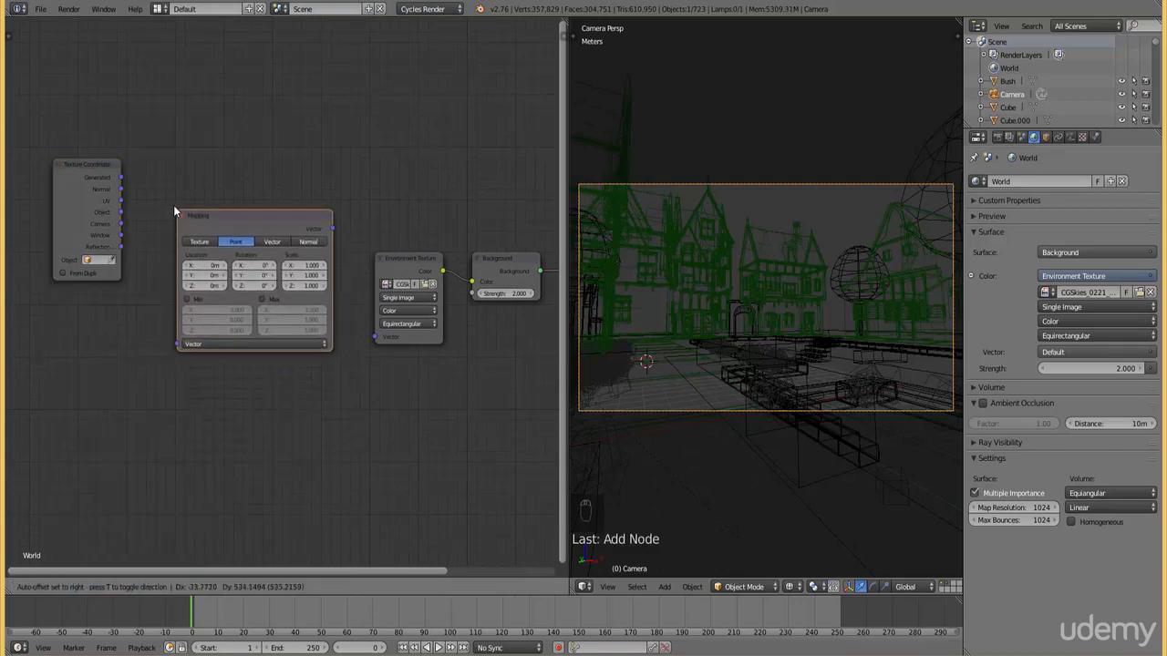
left_click(170, 201)
left_click_drag(120, 177, 173, 340)
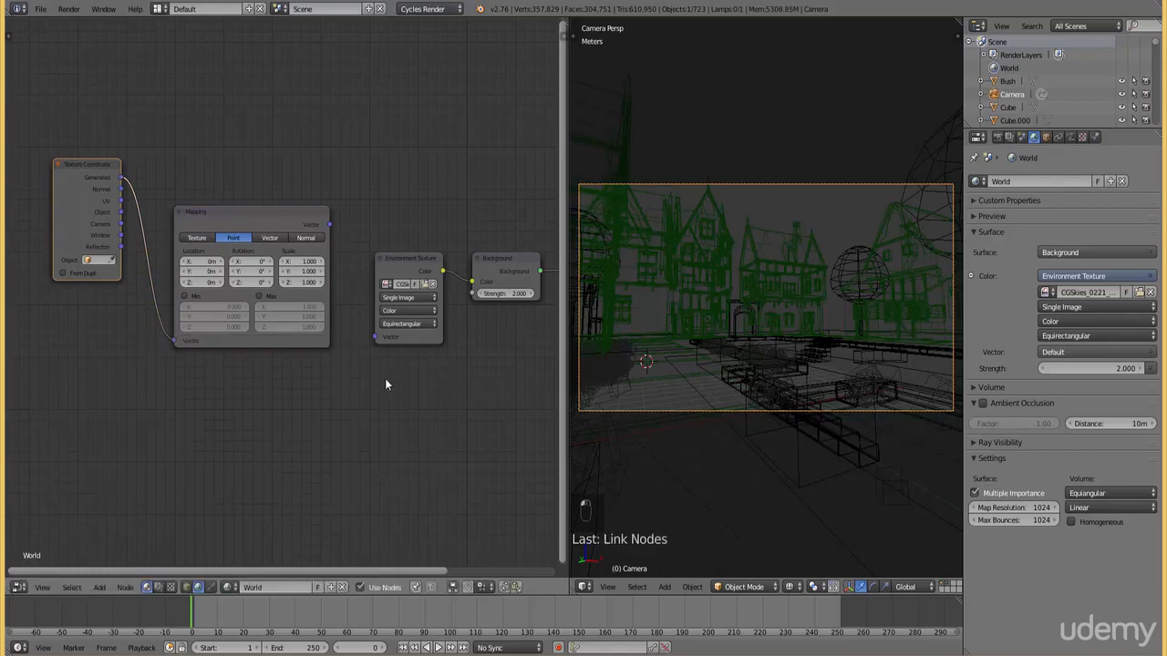
Move the World Output and Background nodes farther from the Environment Texture, and link the Mapping output to the texture's Vector input
middle_click_drag(441, 343, 139, 386)
scroll(219, 388, "down", 5)
middle_click_drag(224, 388, 188, 417)
left_click_drag(304, 343, 539, 328)
left_click_drag(191, 337, 452, 323)
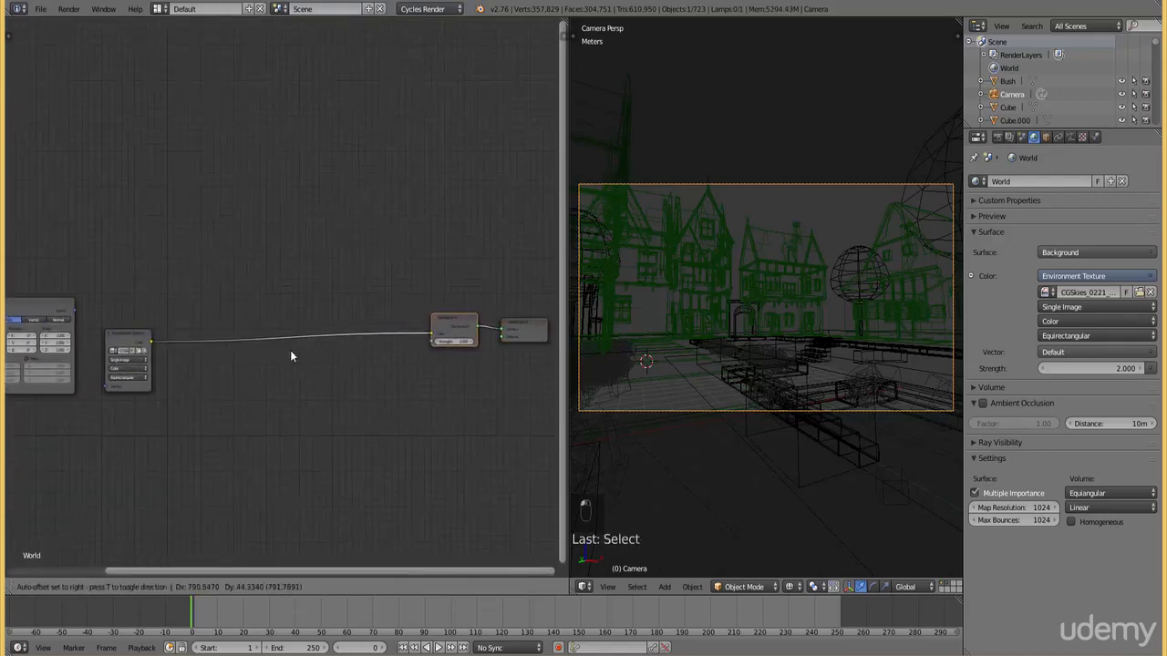
left_click_drag(290, 356, 291, 356)
left_click_drag(74, 311, 106, 401)
Insert a Math node set to Add between Environment Texture and Background, and duplicate it onto the link after the first one
left_click(100, 587)
mouse_move(137, 467)
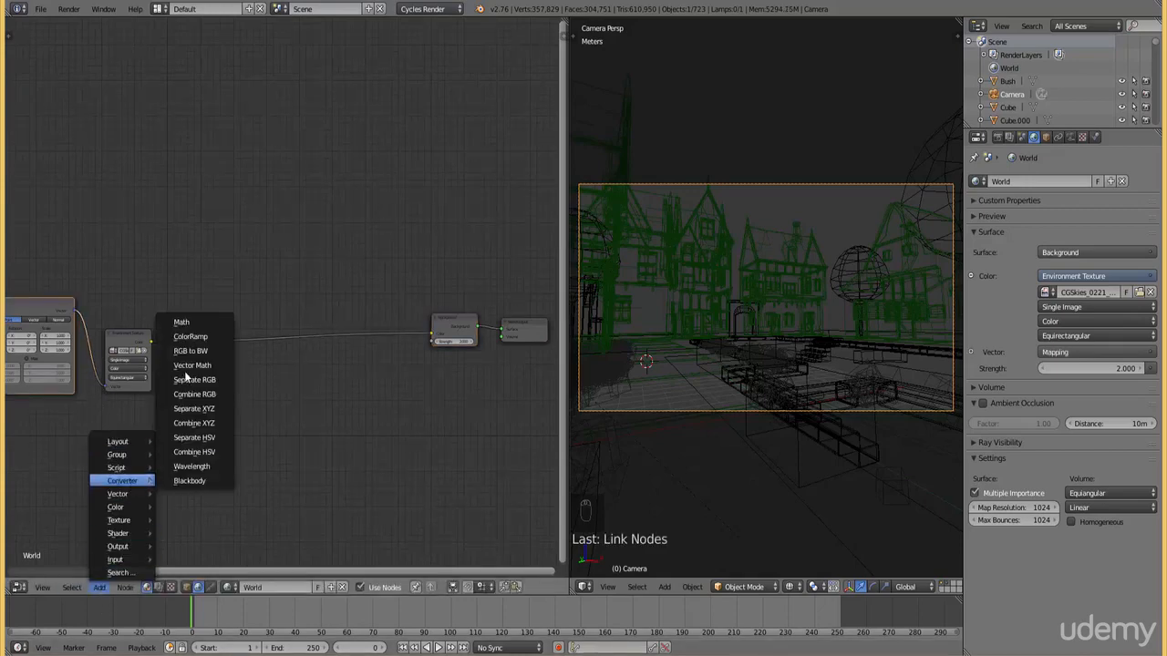
left_click(186, 327)
left_click(193, 336)
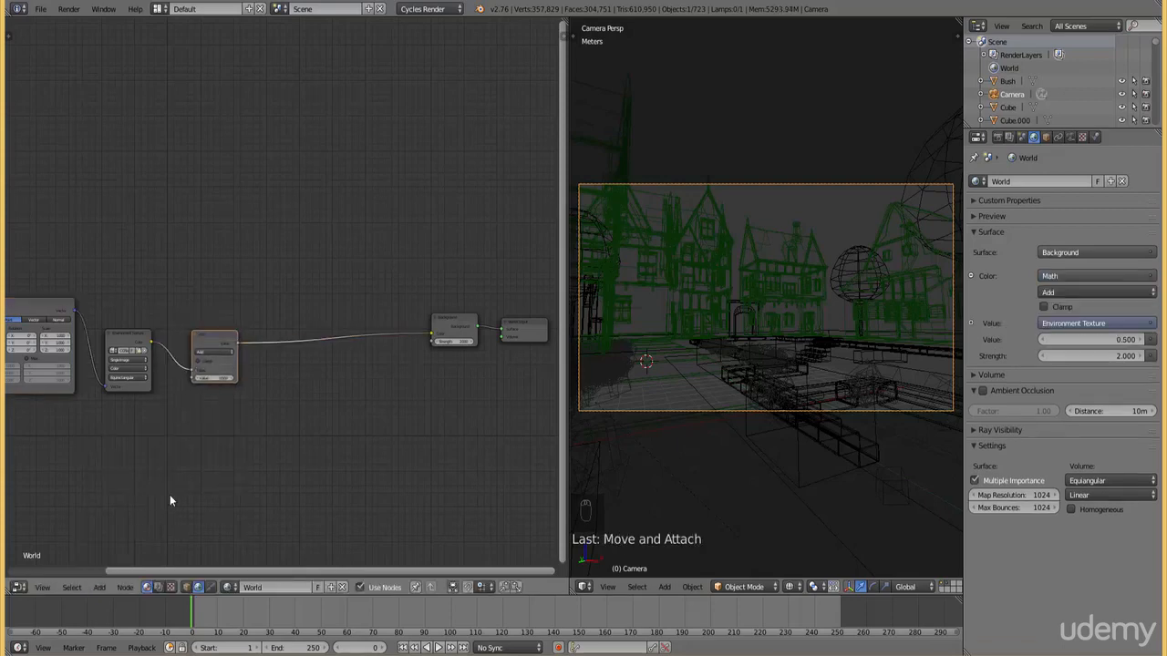
key("shift+d")
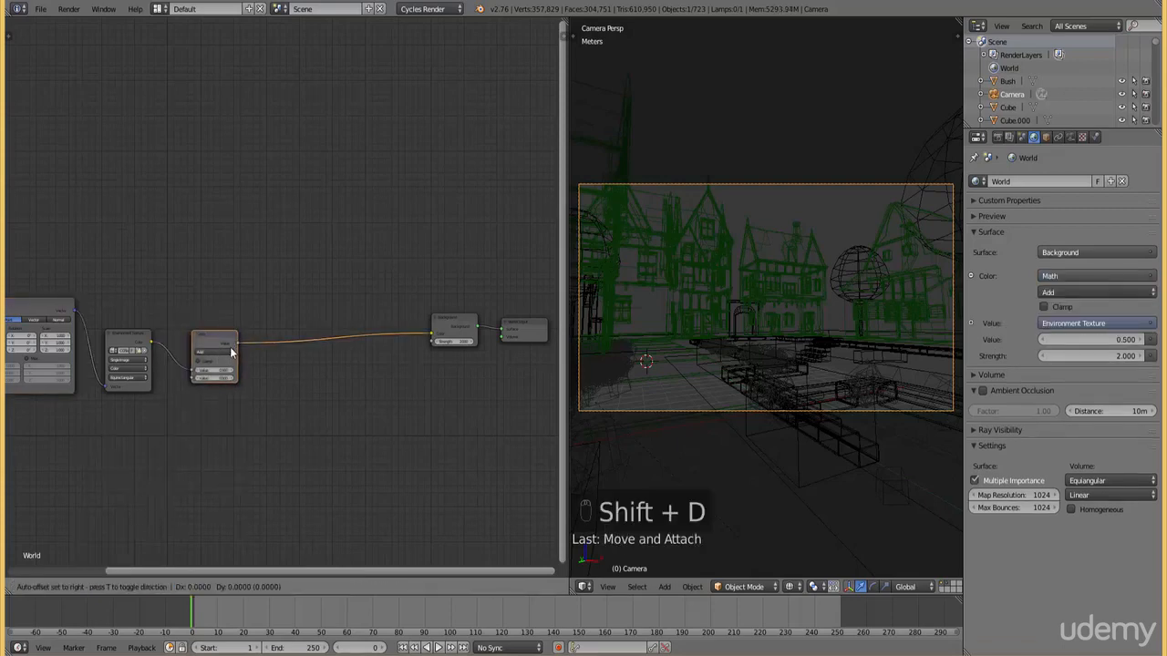
left_click(311, 342)
Reroute the second Math node's output from the Background node's Color input to its Strength input
scroll(287, 401, "up", 2)
middle_click_drag(310, 401, 224, 387)
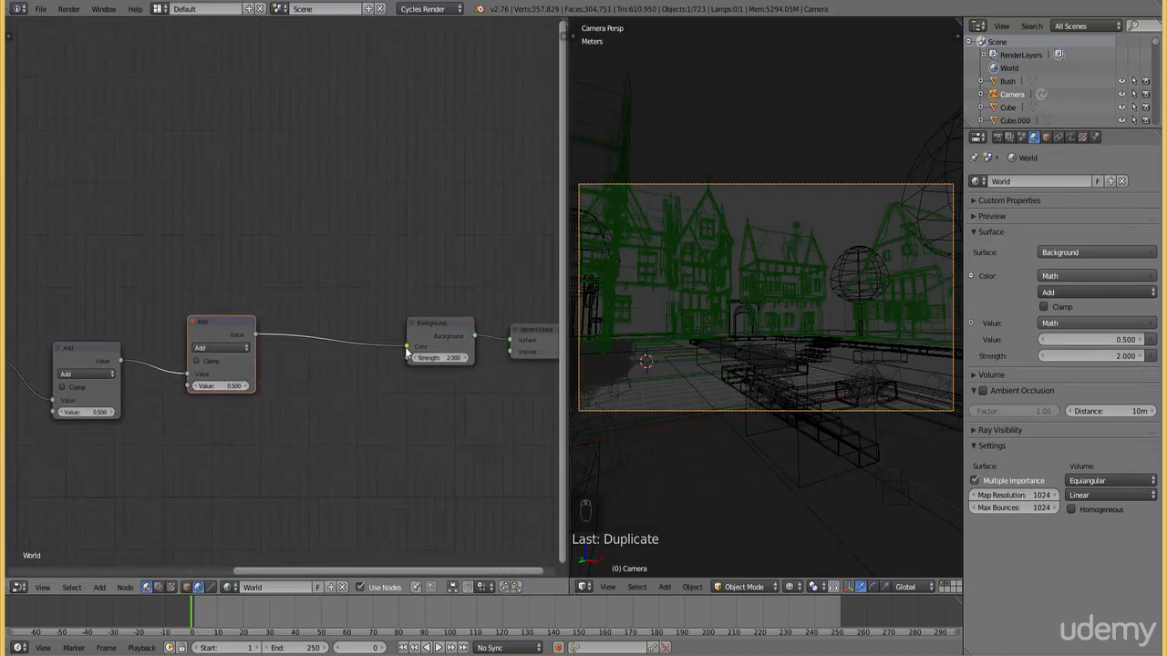
mouse_move(407, 347)
left_mouse_down()
mouse_move(390, 357)
mouse_move(407, 357)
left_mouse_up()
middle_click_drag(224, 447, 326, 471)
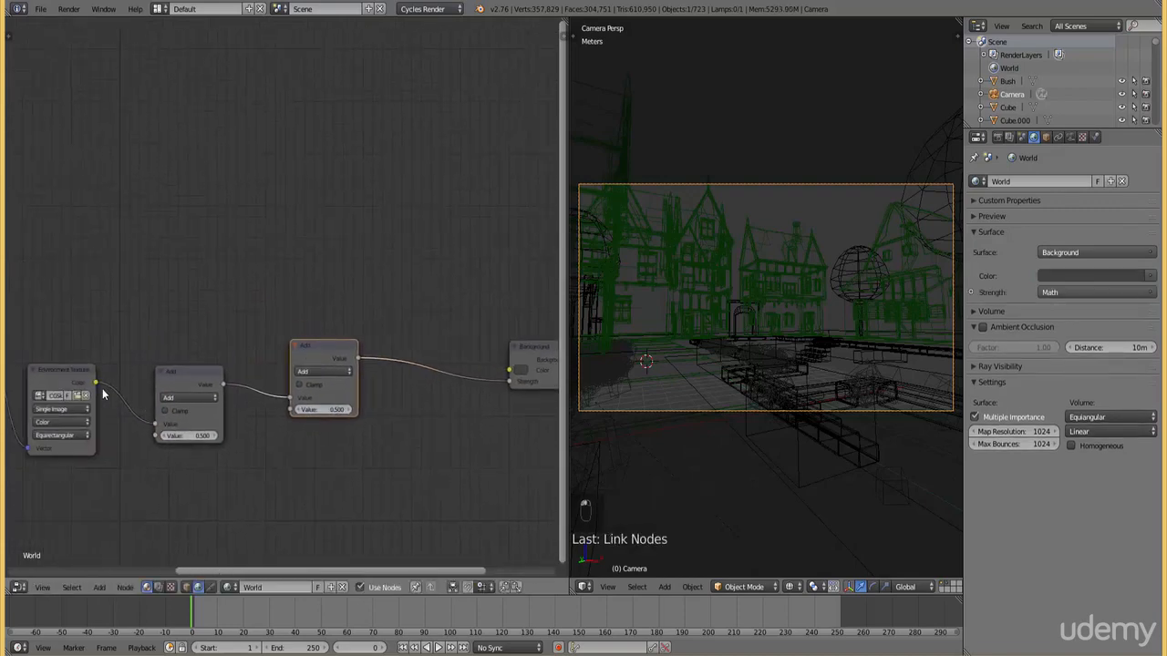
Link the Environment Texture's Color output to the Background's Color input and set the second Math node's value to 4
left_click_drag(95, 382, 509, 371)
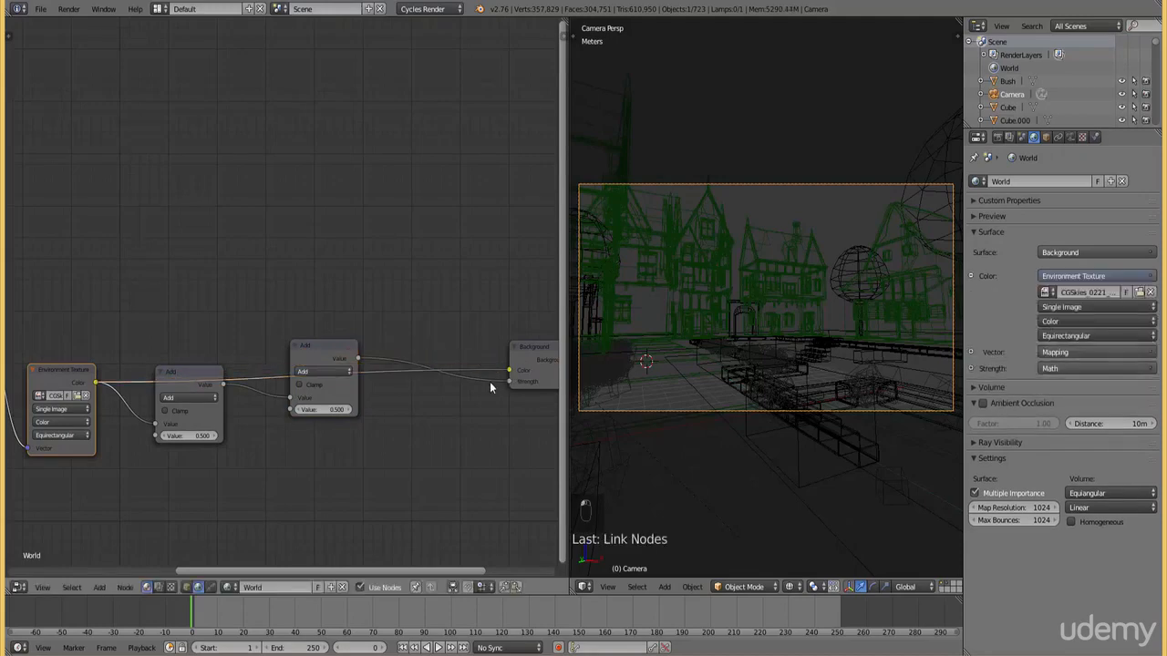
left_click(324, 409)
type("4")
key("Return")
Enlarge the 3D viewport, delete the sun lamp beside the town in solid top view, and return to the camera view
left_click_drag(563, 384, 195, 393)
key("KP_7")
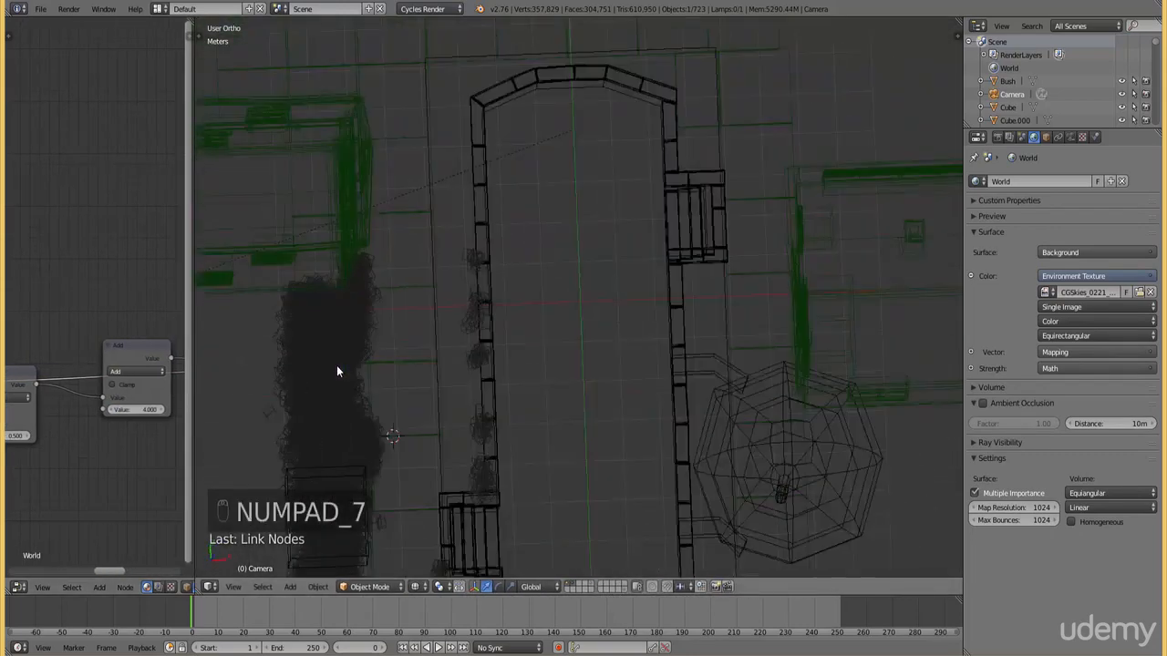
key("z")
right_click(450, 320)
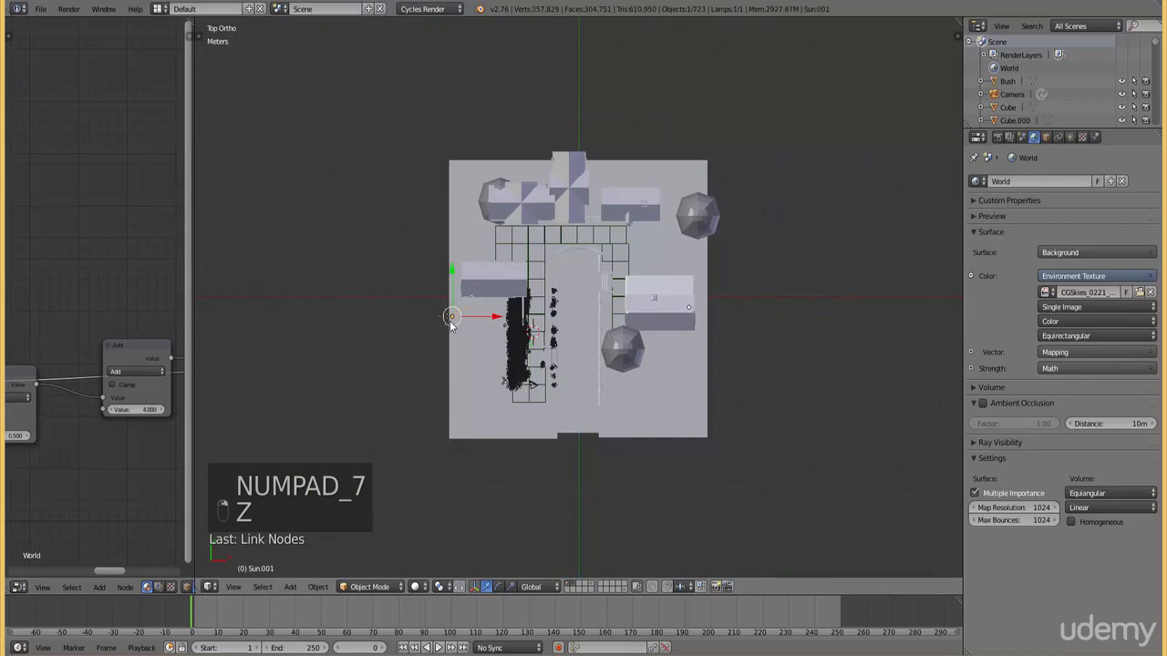
key("x")
left_click(450, 323)
key("KP_0")
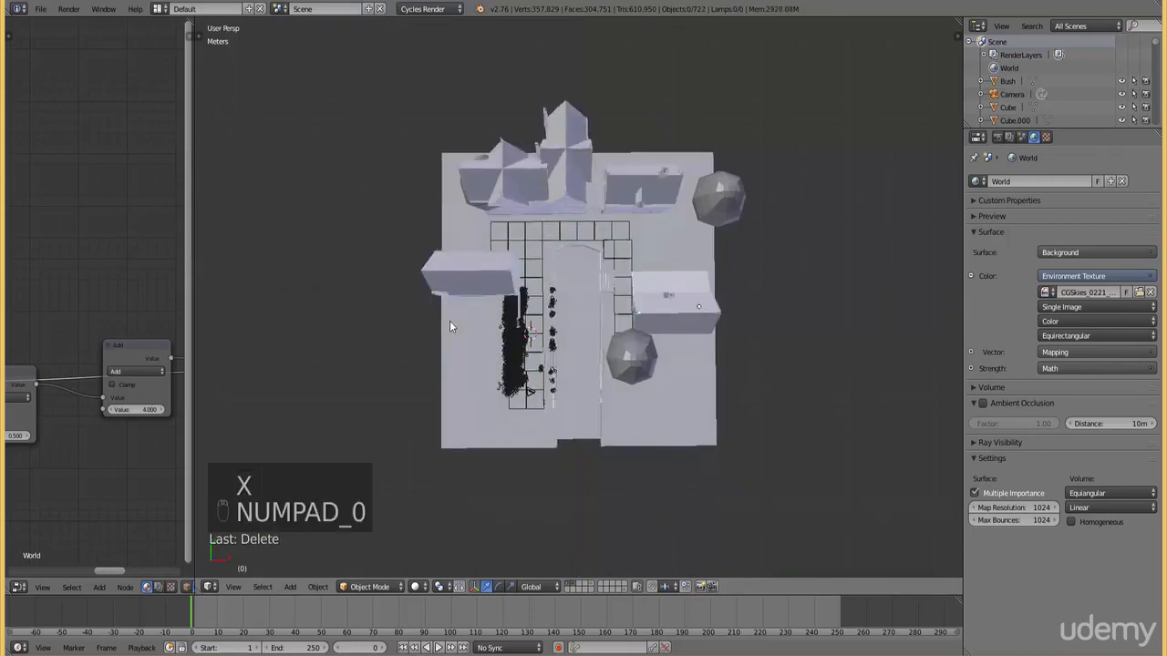
Save the Blender file
left_click(41, 8)
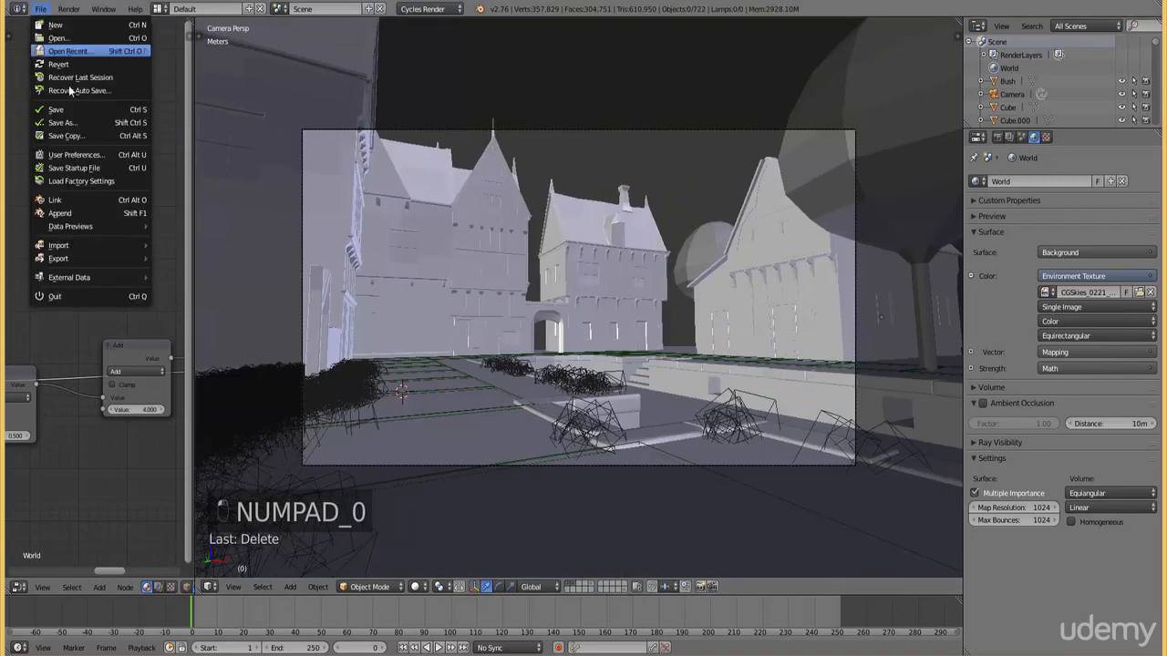
left_click(70, 110)
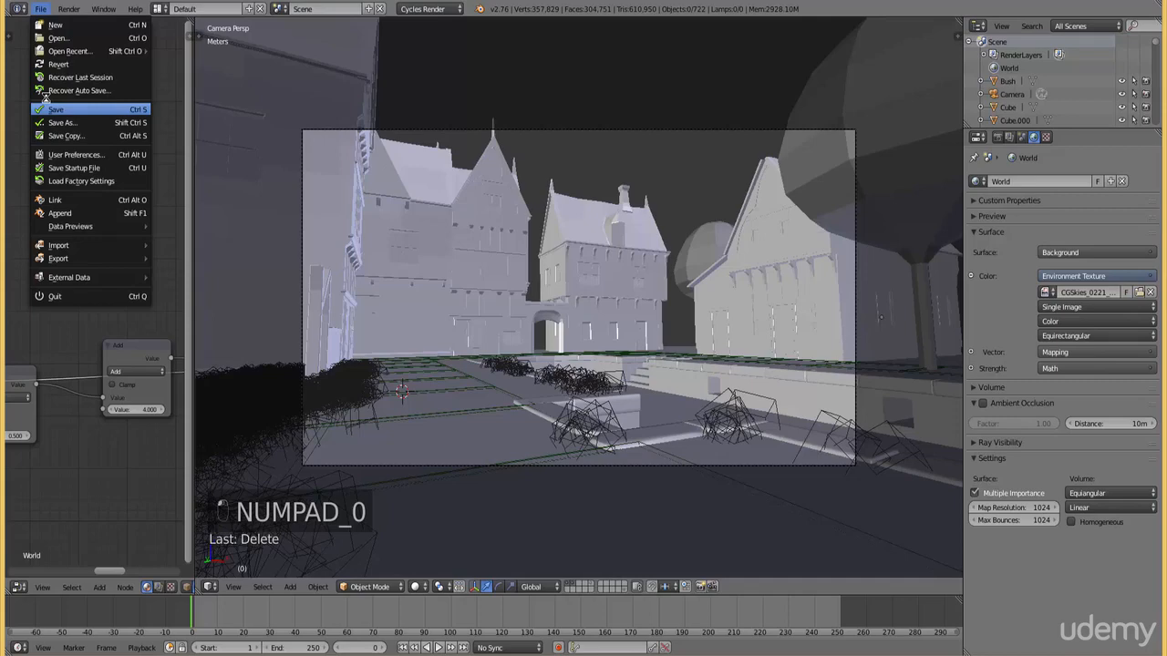
left_click(46, 107)
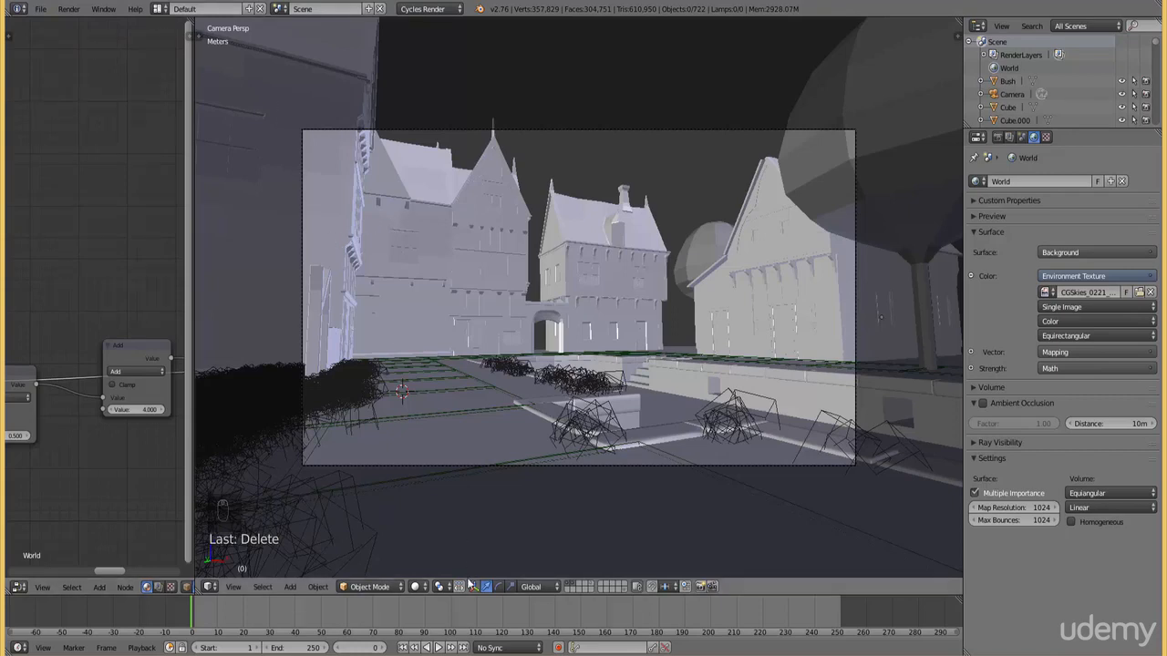
Display the camera view with Rendered shading and set the Mapping node's Z rotation to about 123.1°
left_click(418, 587)
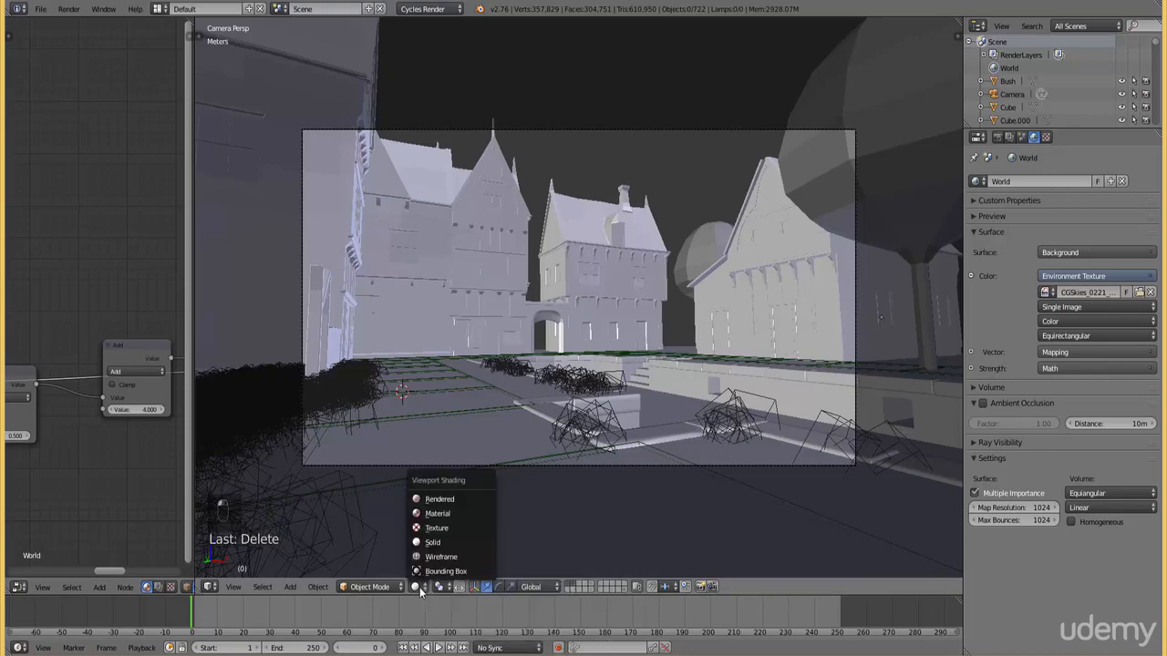
left_click(439, 498)
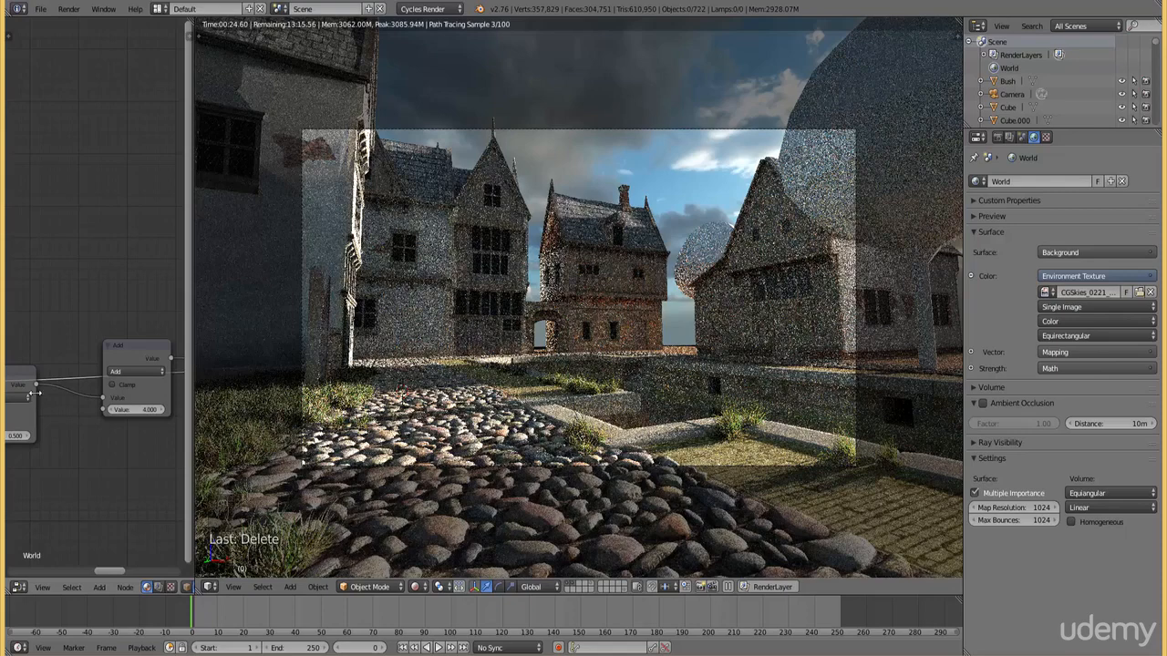
middle_click_drag(31, 287, 64, 239)
scroll(114, 433, "up", 3)
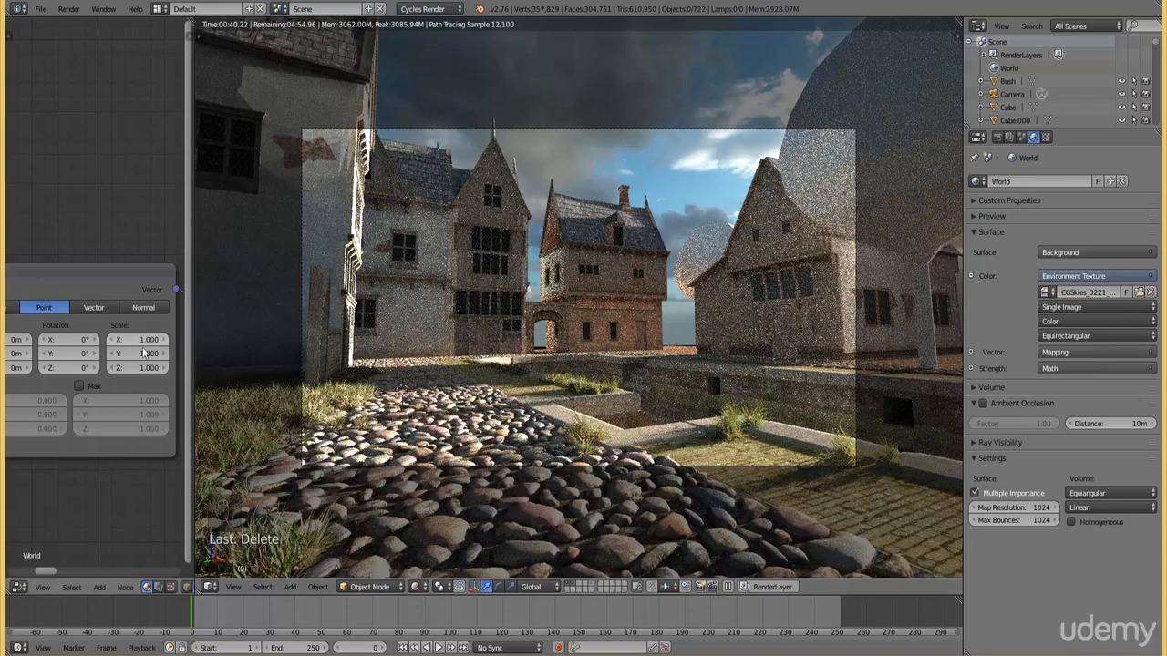
left_click_drag(72, 372, 160, 372)
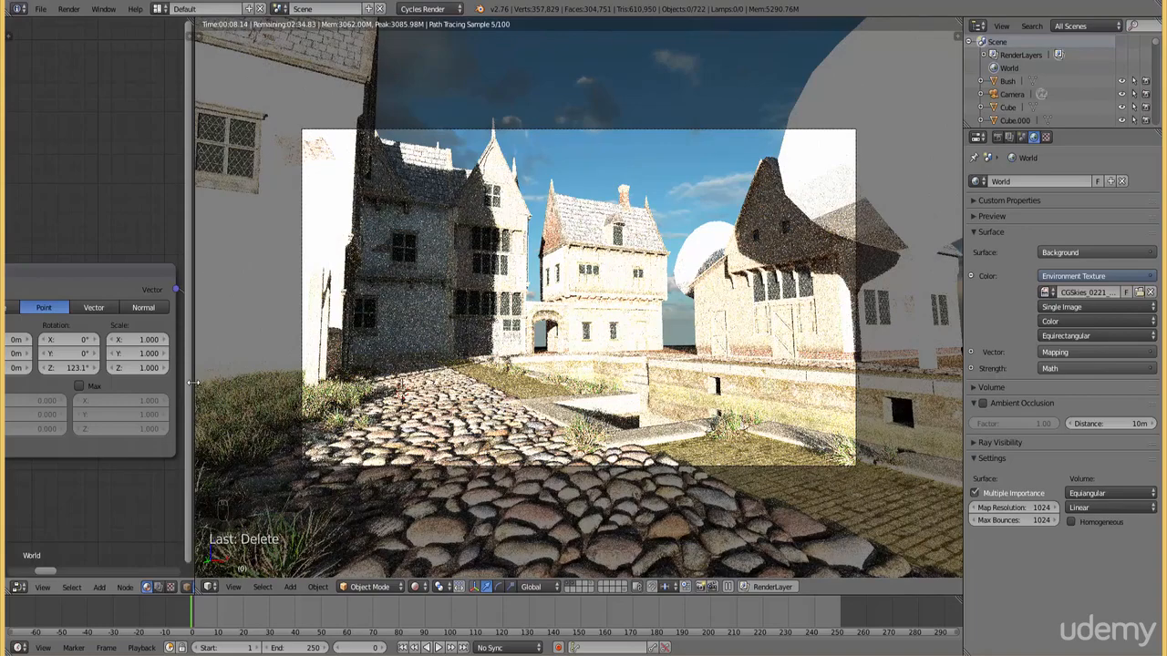
Widen the node editor and add a MixRGB node above the two Math nodes
left_click_drag(190, 383, 290, 382)
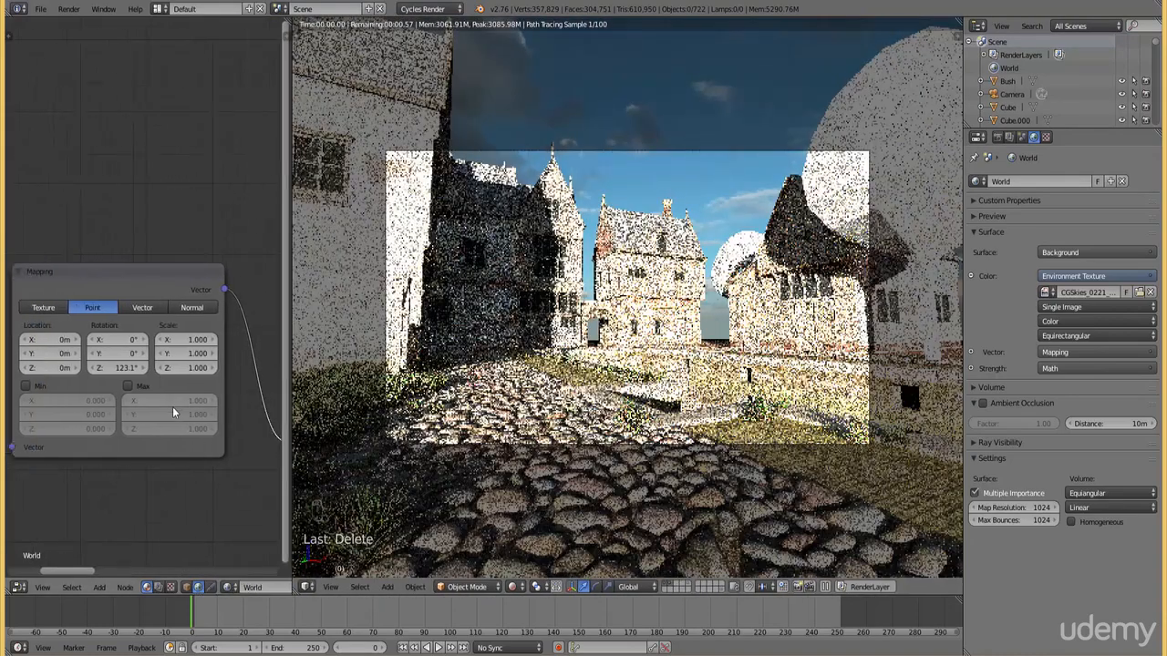
scroll(174, 408, "down", 4)
middle_click_drag(182, 435, 4, 427)
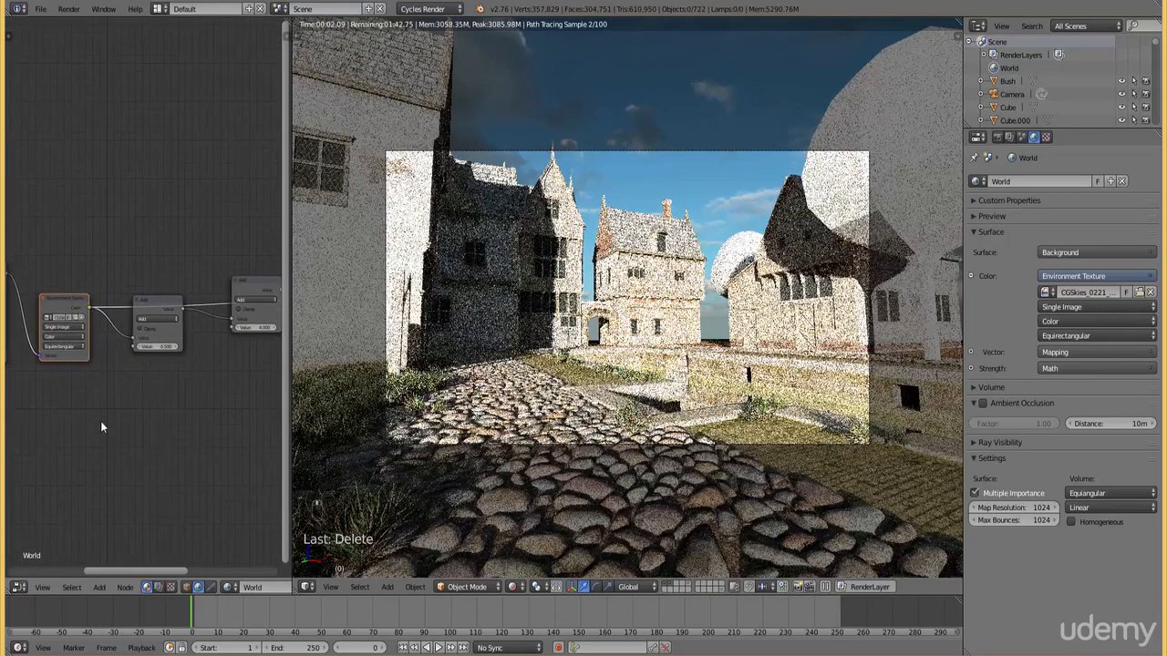
scroll(105, 423, "up", 5)
middle_click_drag(162, 444, 65, 464)
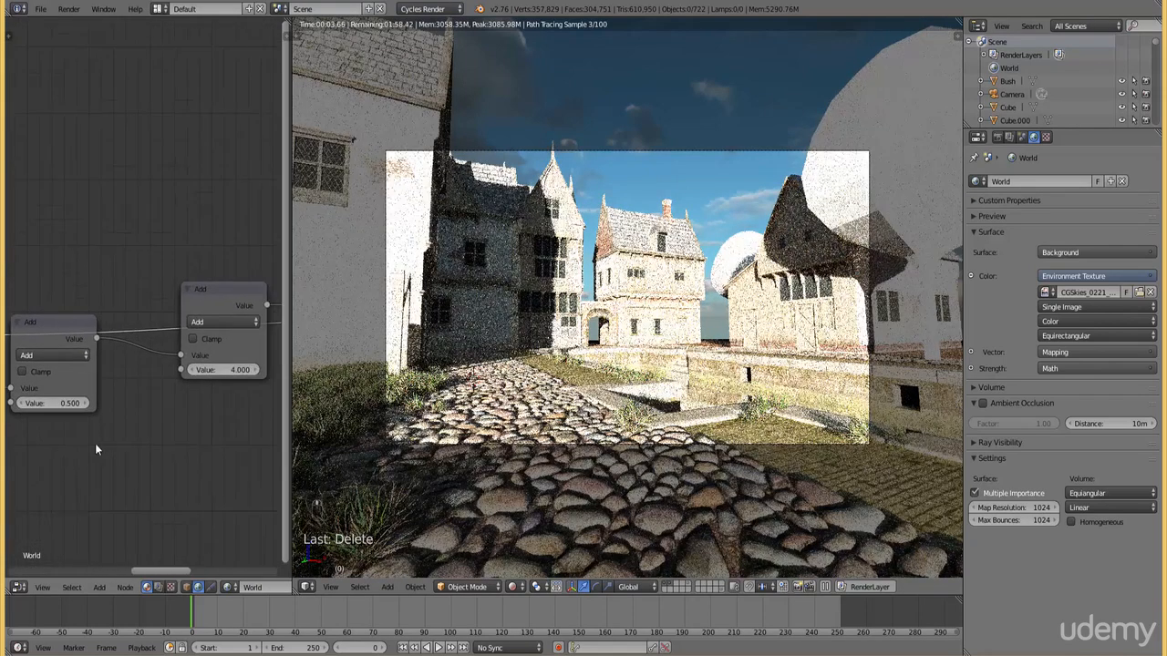
scroll(111, 429, "down", 2)
middle_click_drag(143, 394, 128, 437)
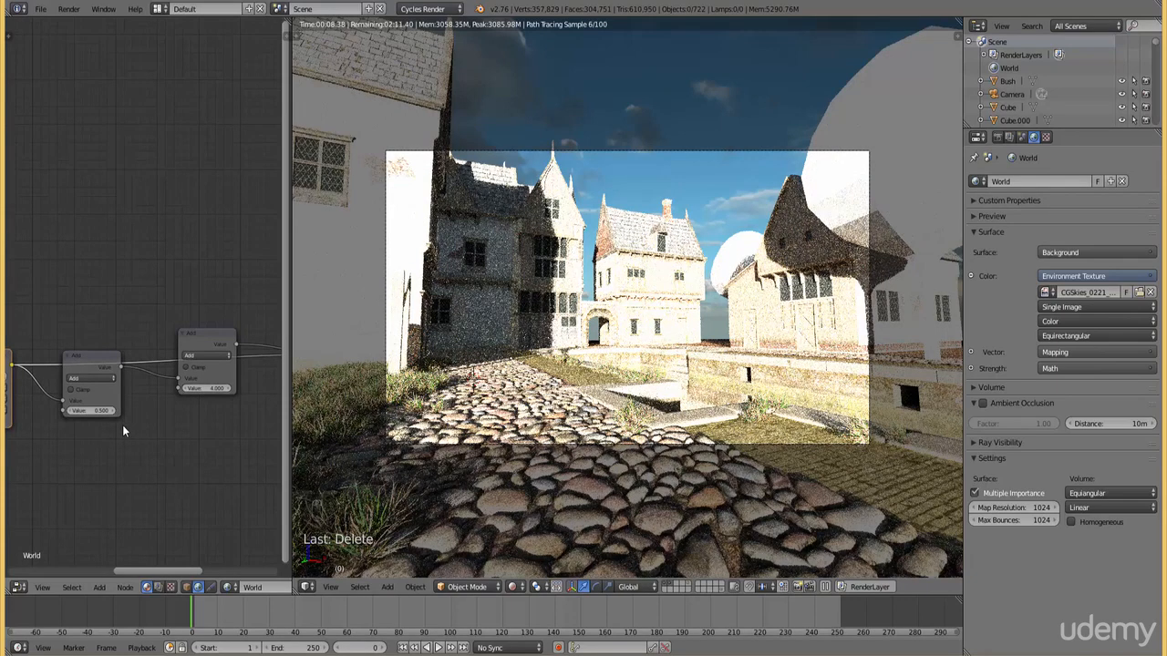
left_click(98, 588)
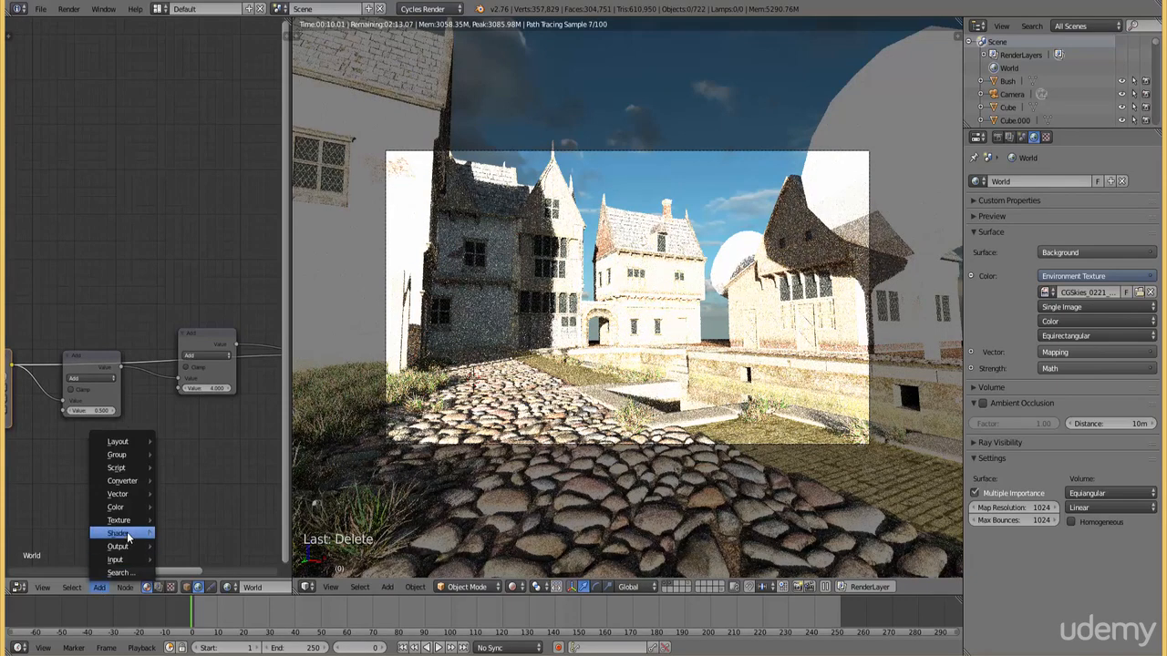
mouse_move(128, 507)
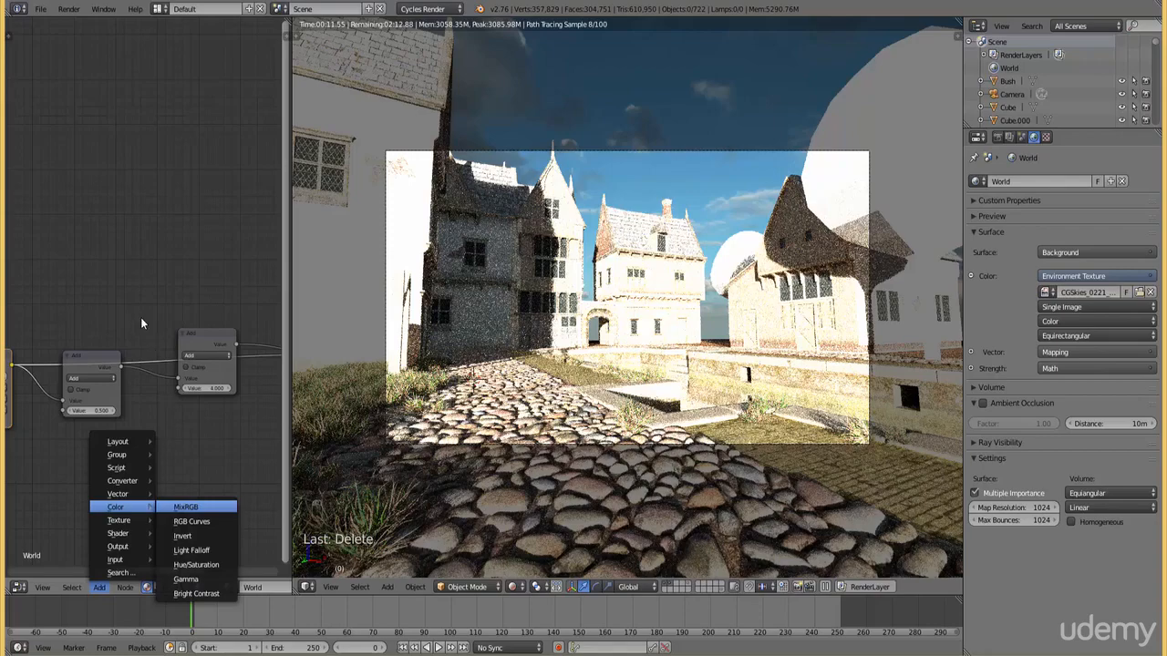
left_click(186, 508)
left_click(120, 229)
Link the Environment Texture to the Mix node's Color1, make Color2 black, and connect the Mix output to the Background's Color
left_click_drag(12, 365, 132, 300)
left_click(131, 298)
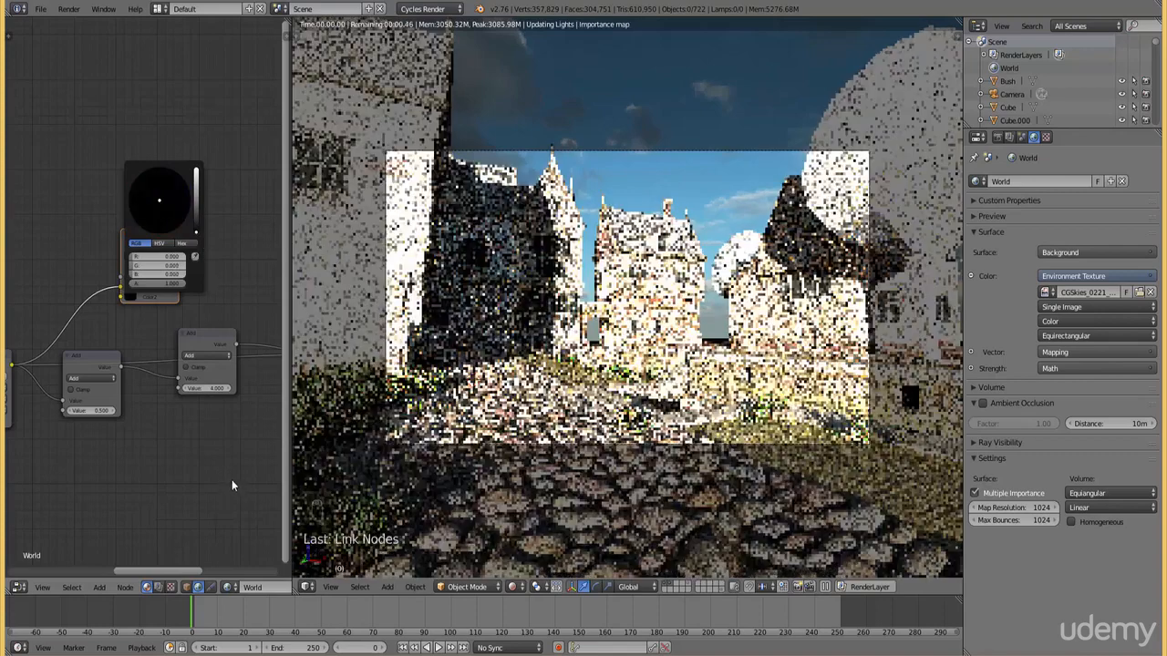
middle_click_drag(222, 455, 77, 462)
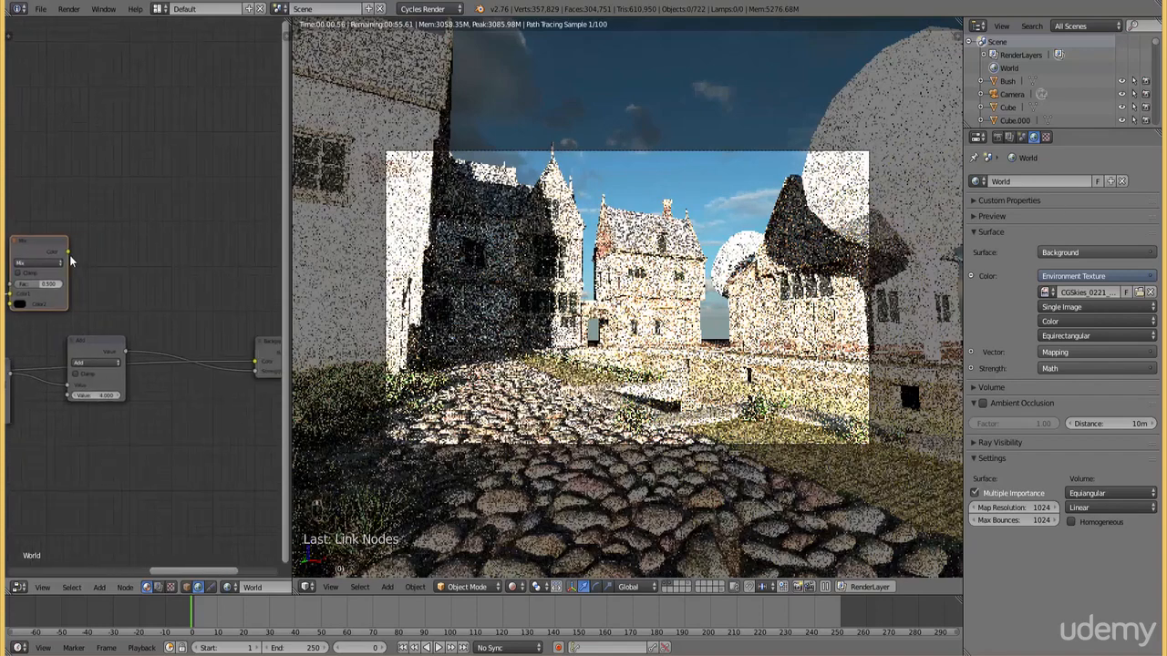
left_click_drag(67, 252, 251, 363)
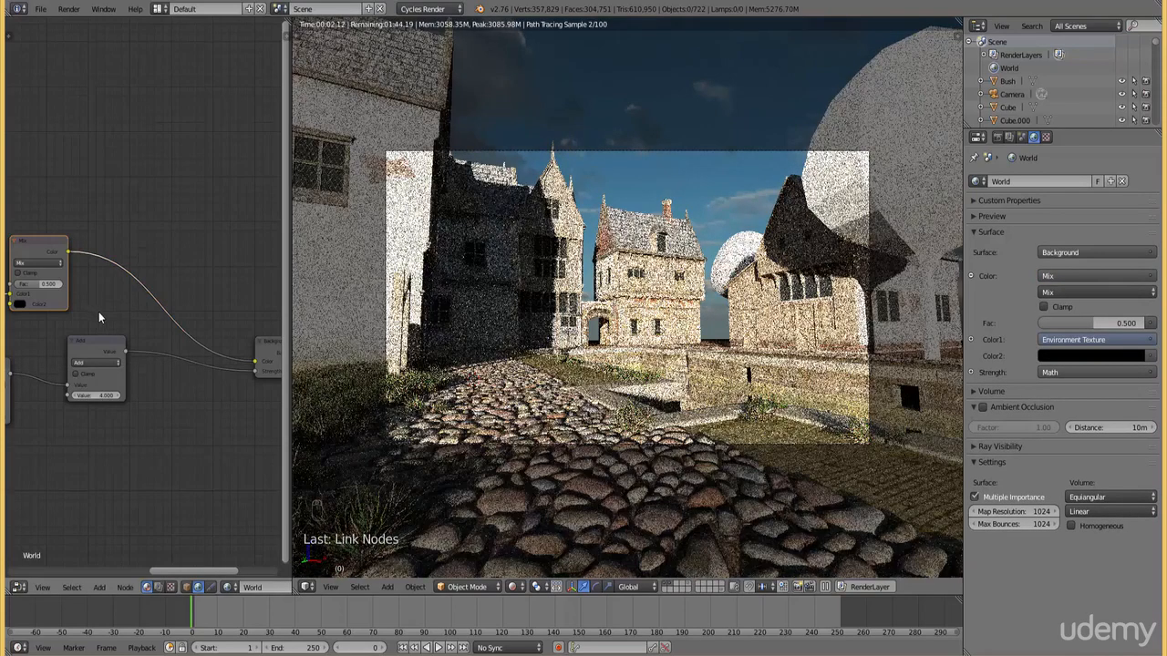
Set the second Add node's value to 10 and the Mix node's factor to 0.7
left_click(102, 395)
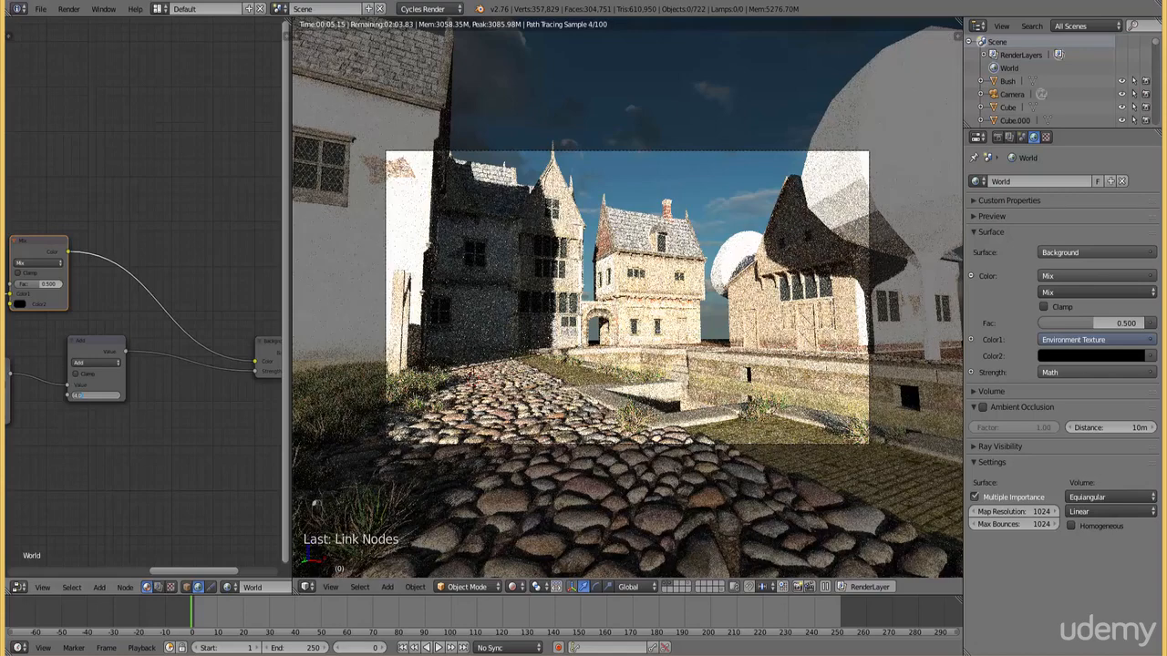
type("10")
key("Return")
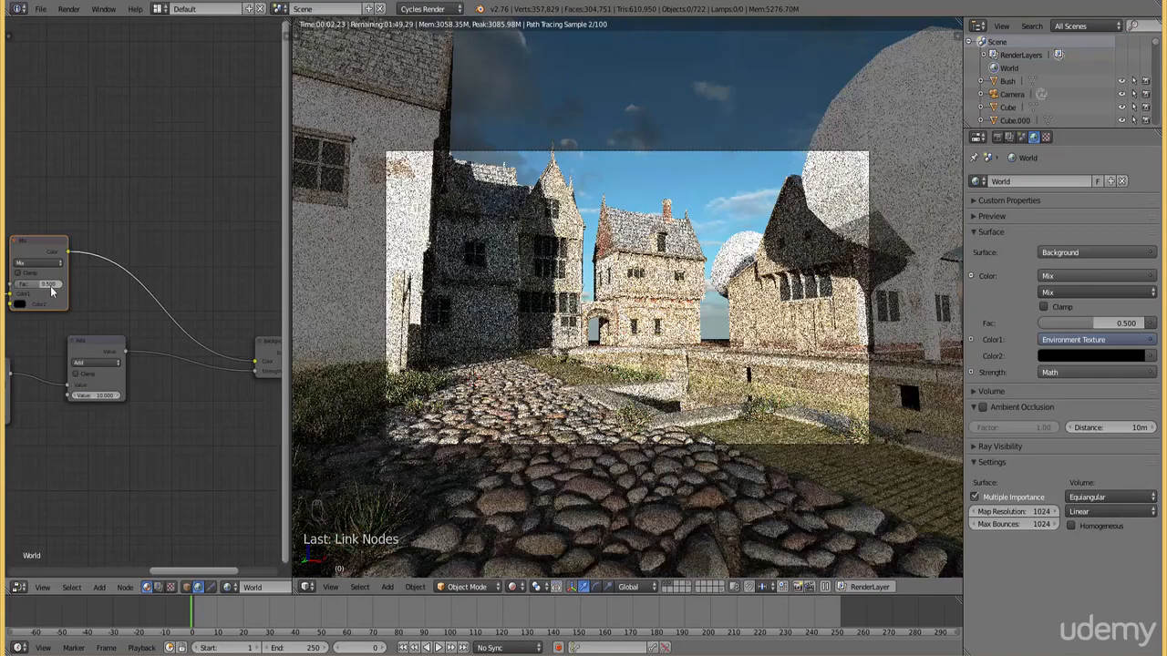
left_click(39, 284)
type("0.7")
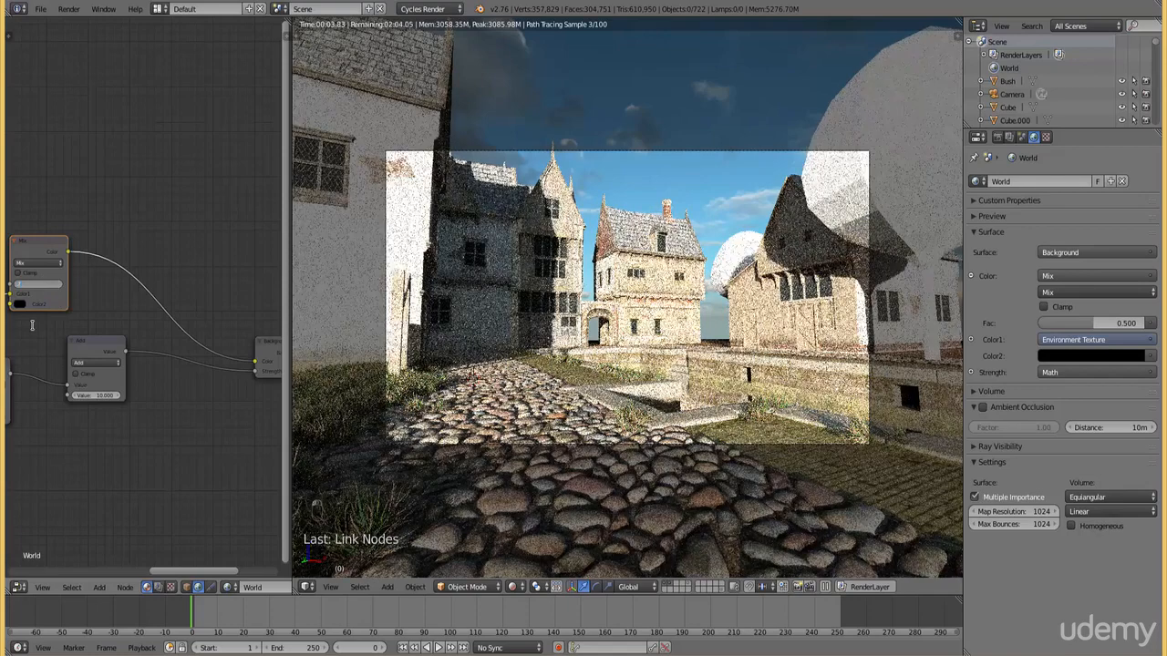
key("Return")
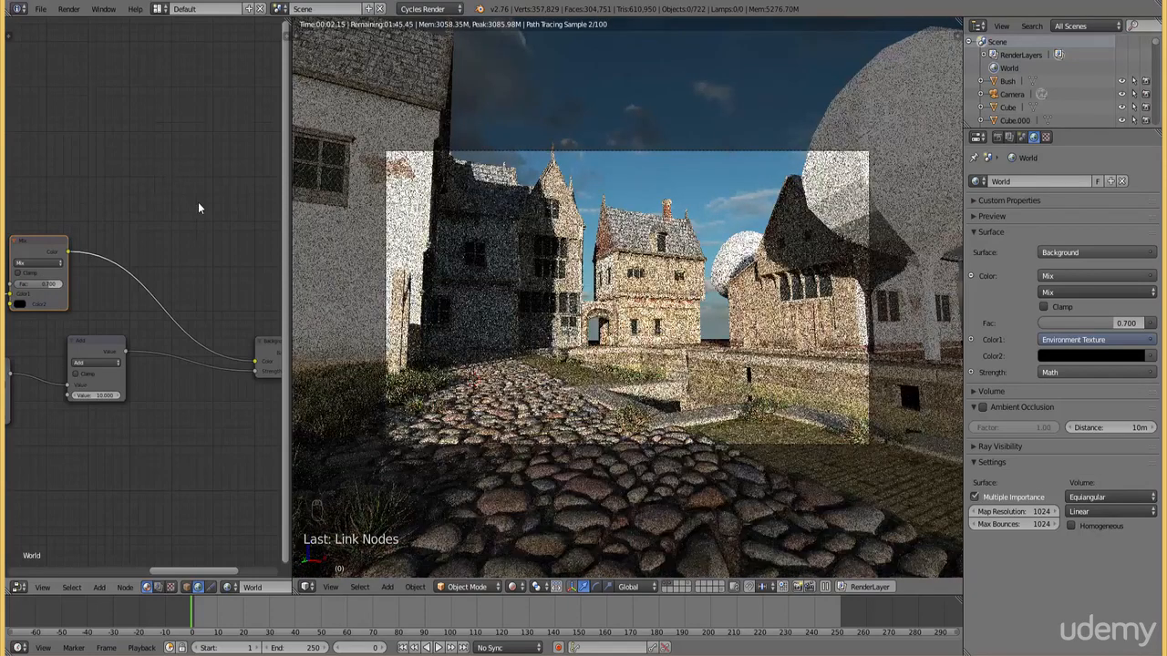
Lower the Mix node's factor to 0.6
left_click(36, 285)
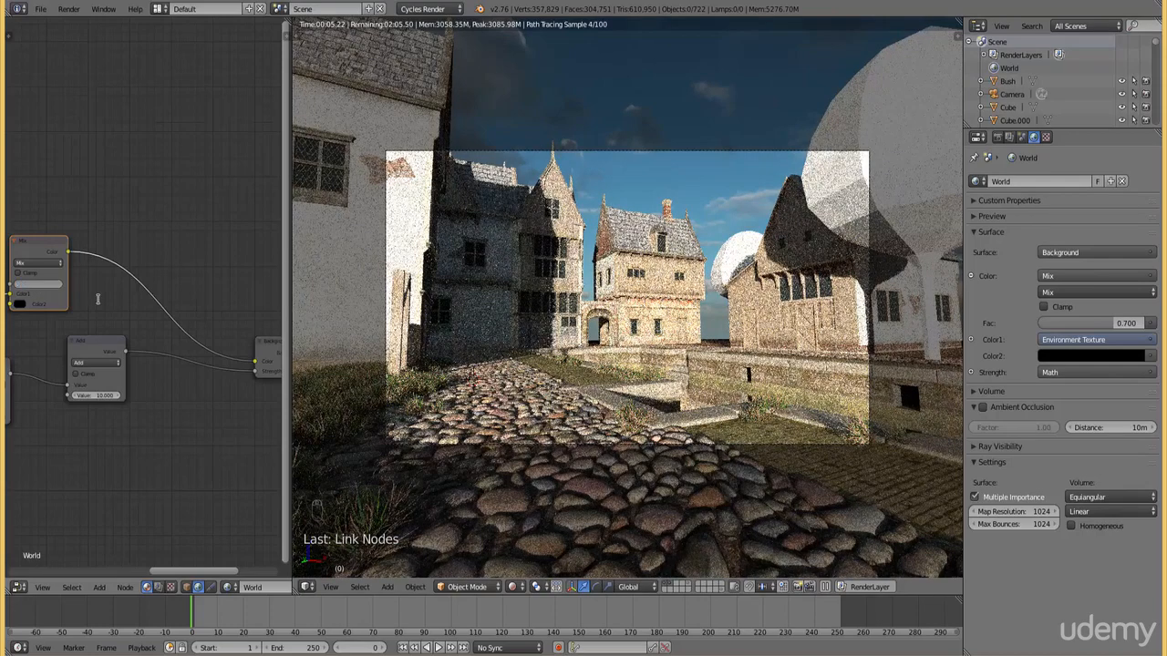
type(".6")
key("Return")
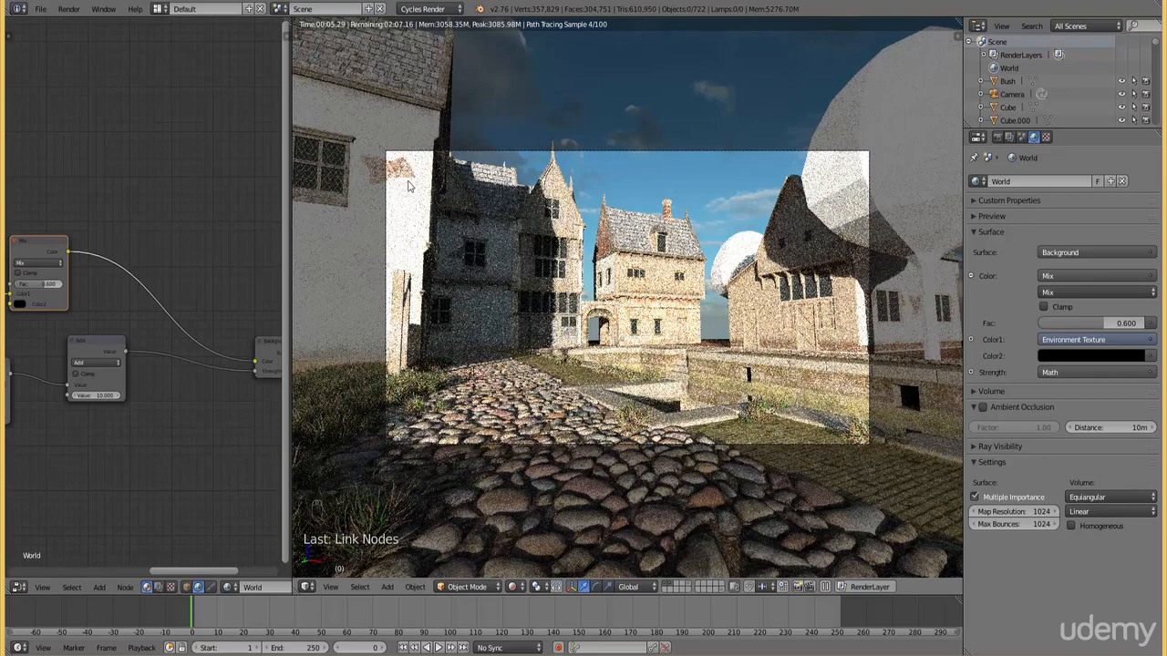
Set the value of the first Add node to 0.2
scroll(169, 372, "down", 1)
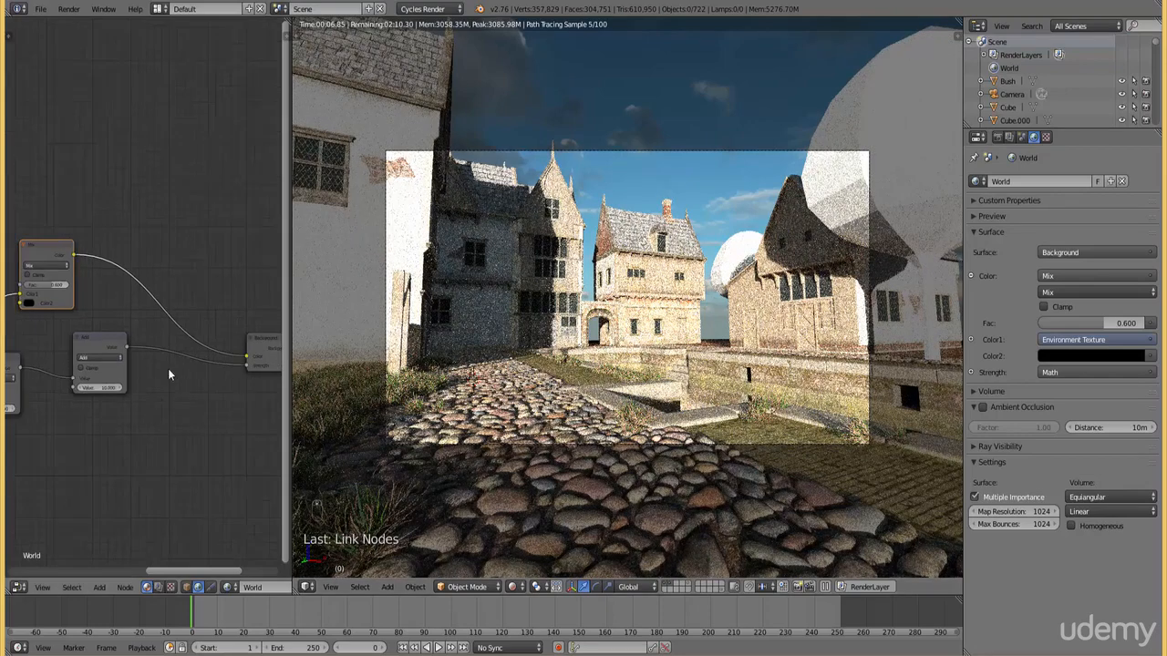
middle_click_drag(127, 463, 186, 456)
scroll(186, 454, "up", 2)
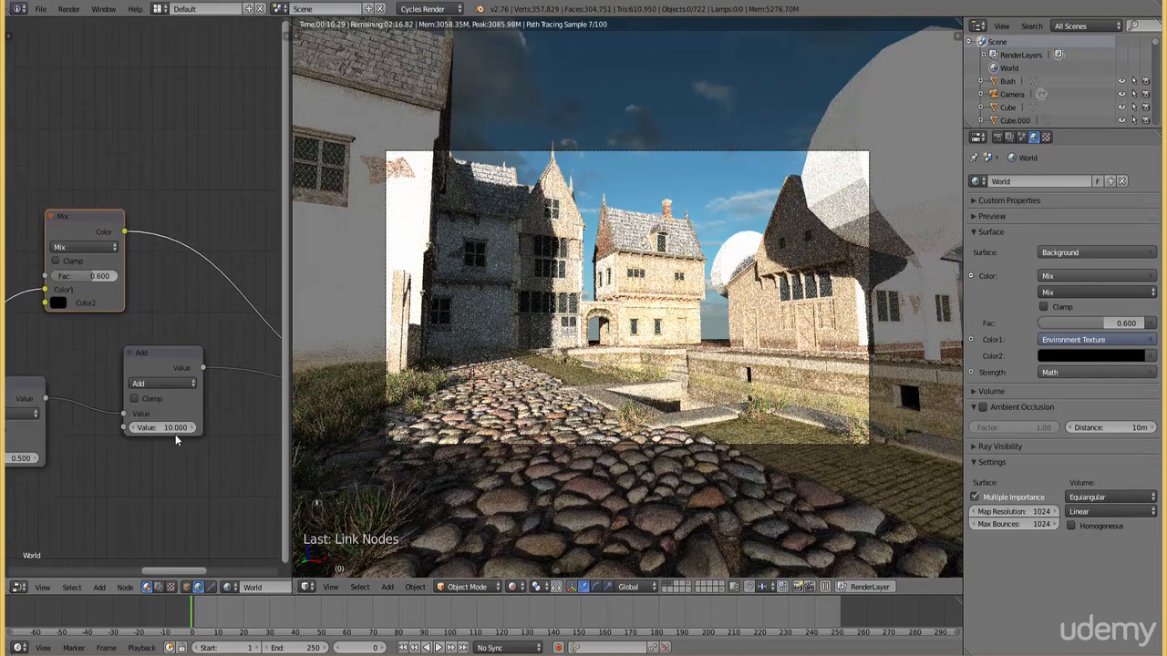
middle_click_drag(115, 460, 164, 439)
left_click(53, 437)
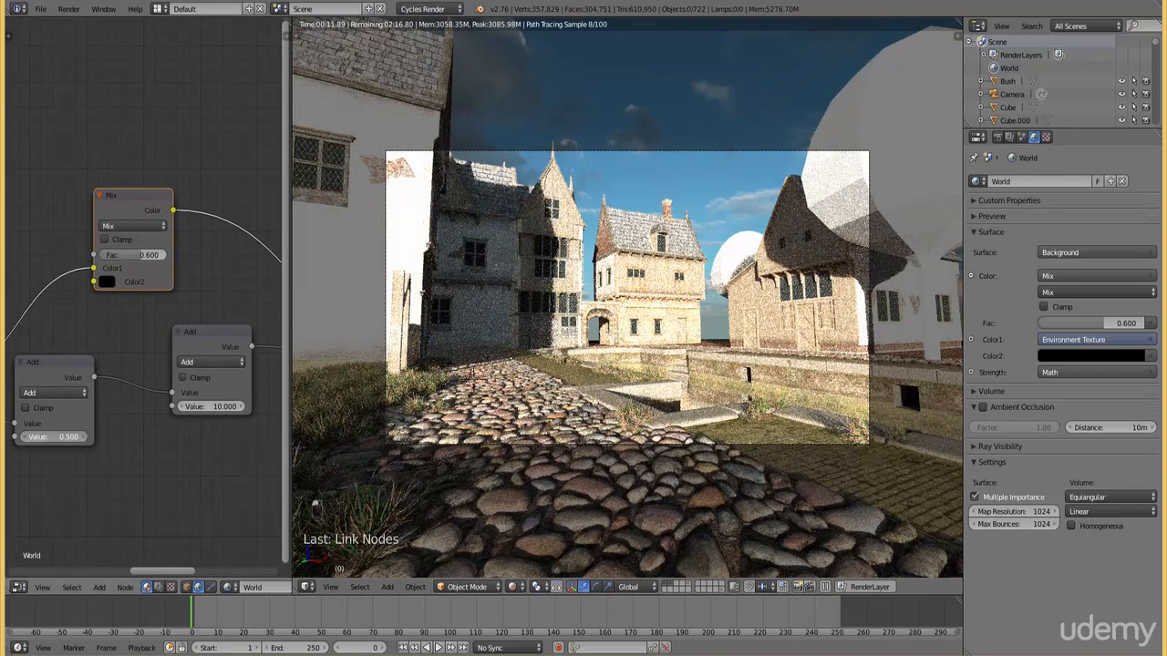
type("0.2")
key("Return")
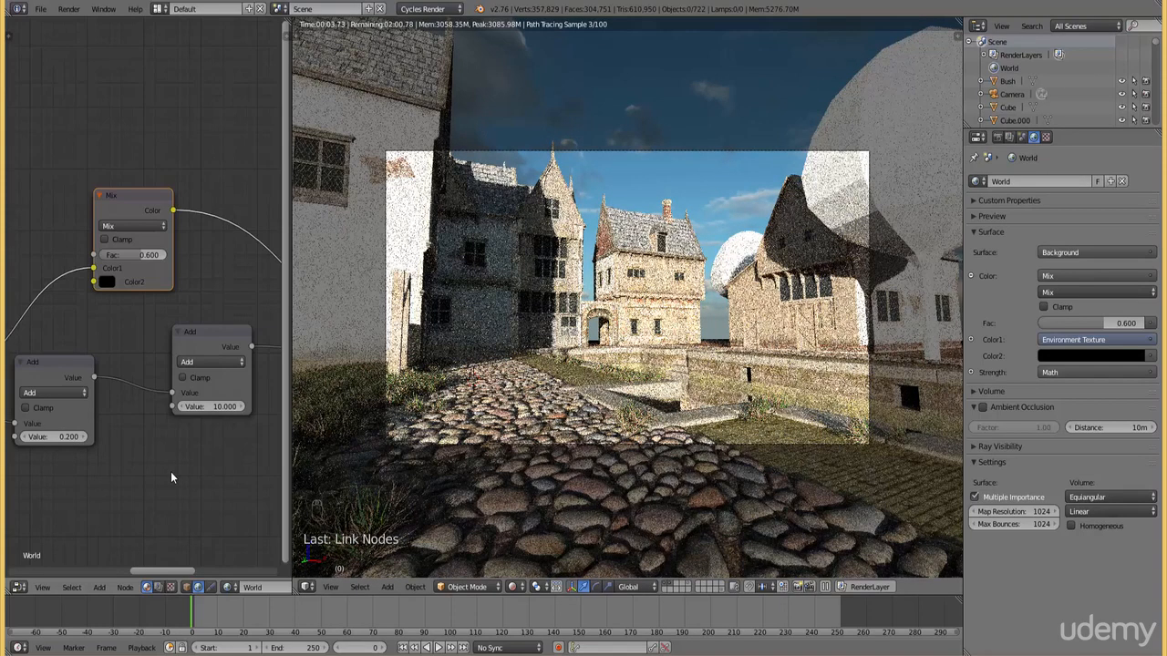
Set the Mix node's factor to 0.5
left_click(138, 256)
key("BackSpace")
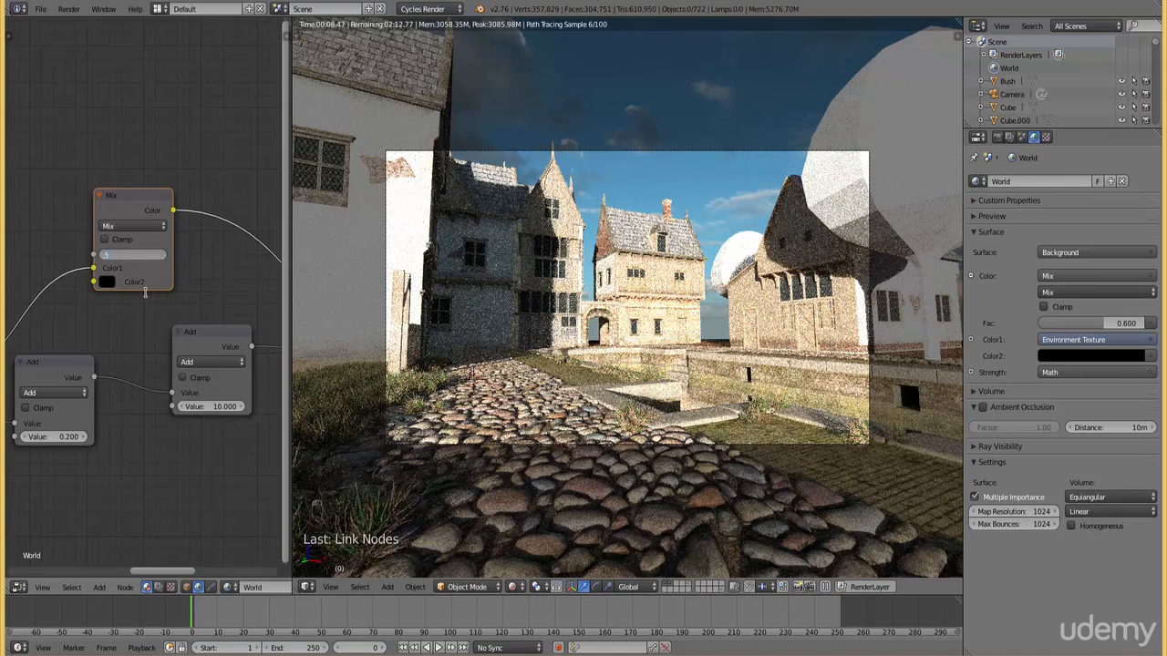
type(".5")
key("Return")
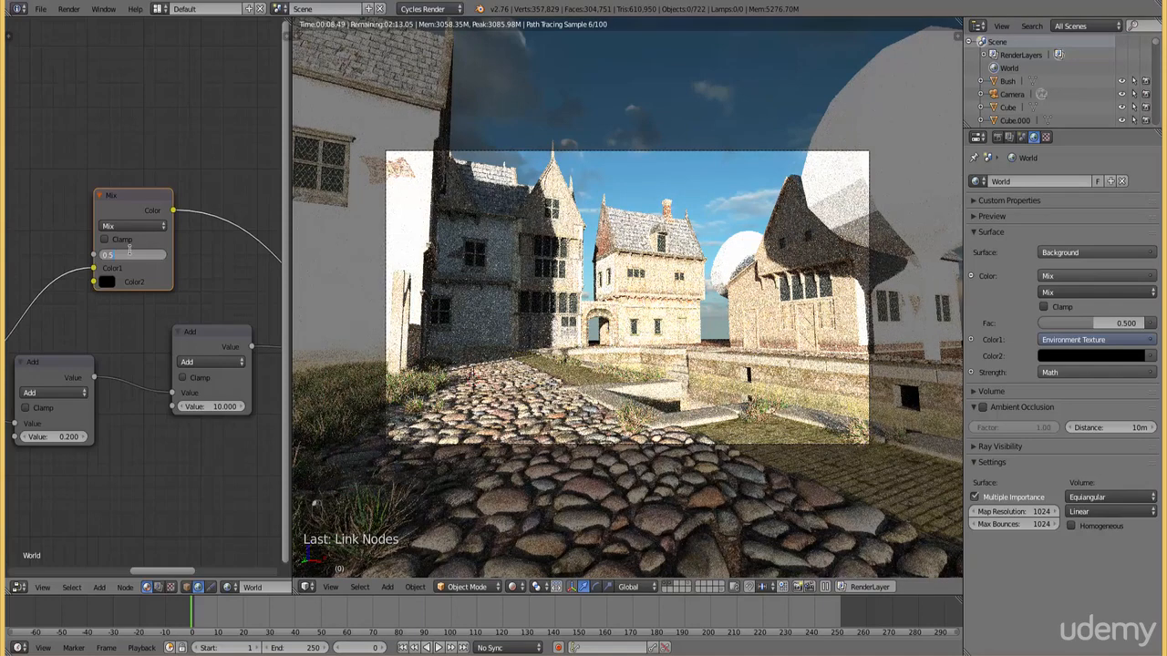
Set the Mix node's factor to 0.8 and the second Add node's value to 15
type("0.8")
key("Return")
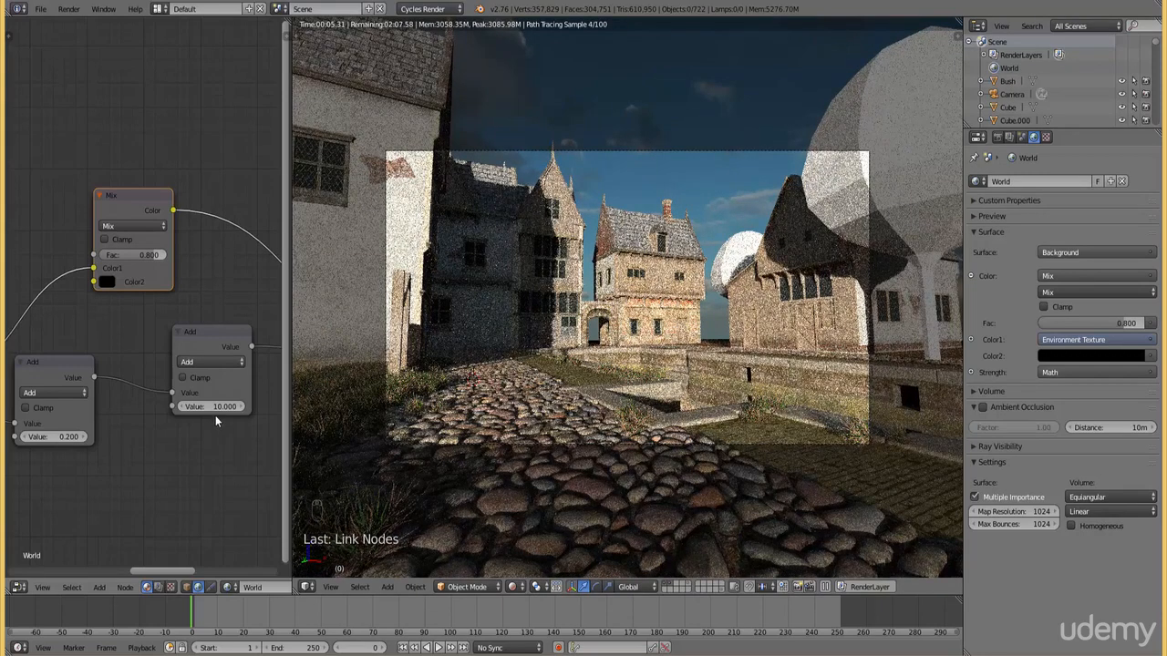
type("15")
key("Return")
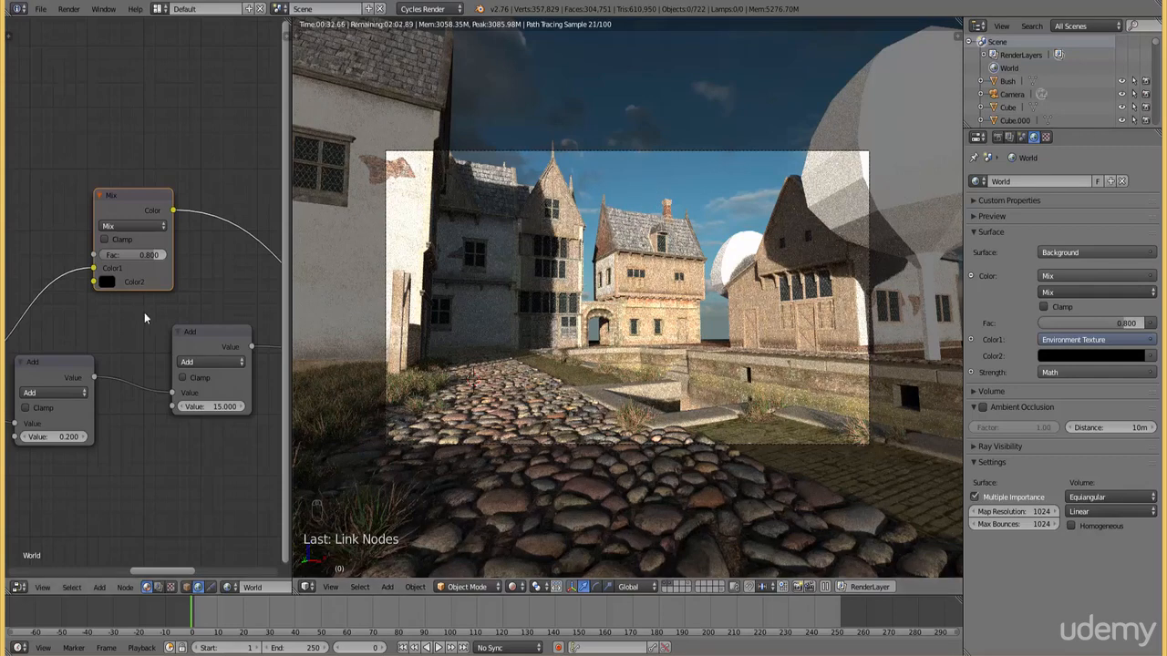
scroll(189, 398, "down", 4)
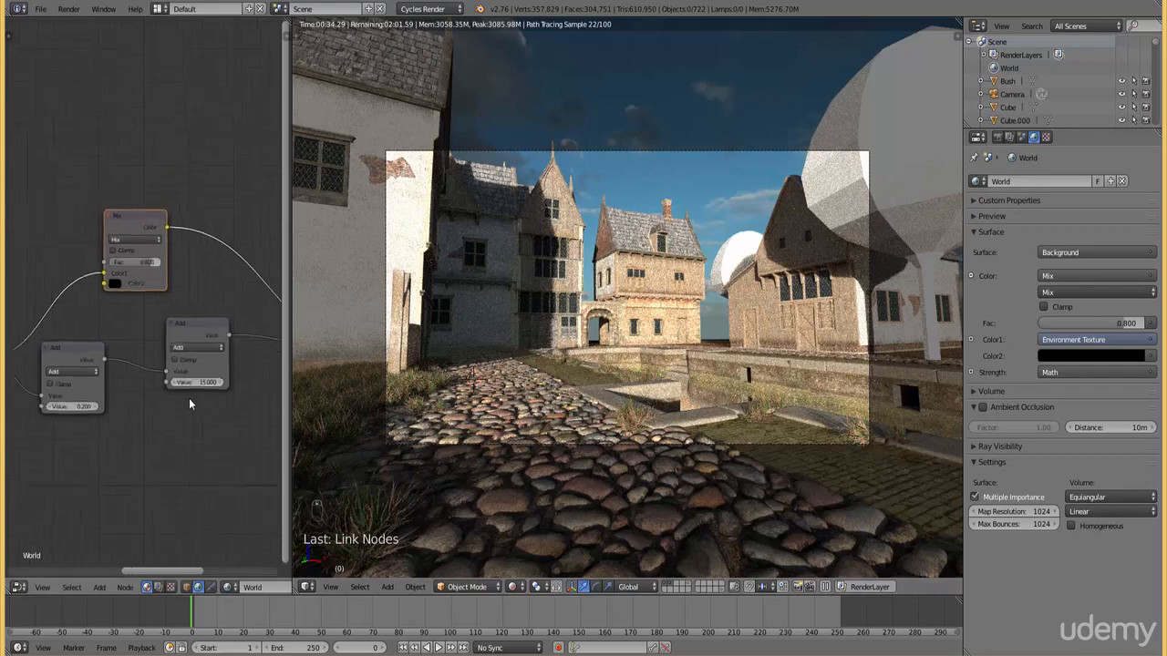
Rotate the HDR sky by setting the Mapping node's Z rotation to about 385.3°
middle_click_drag(178, 415, 262, 429)
scroll(94, 422, "up", 3)
scroll(91, 422, "up", 3)
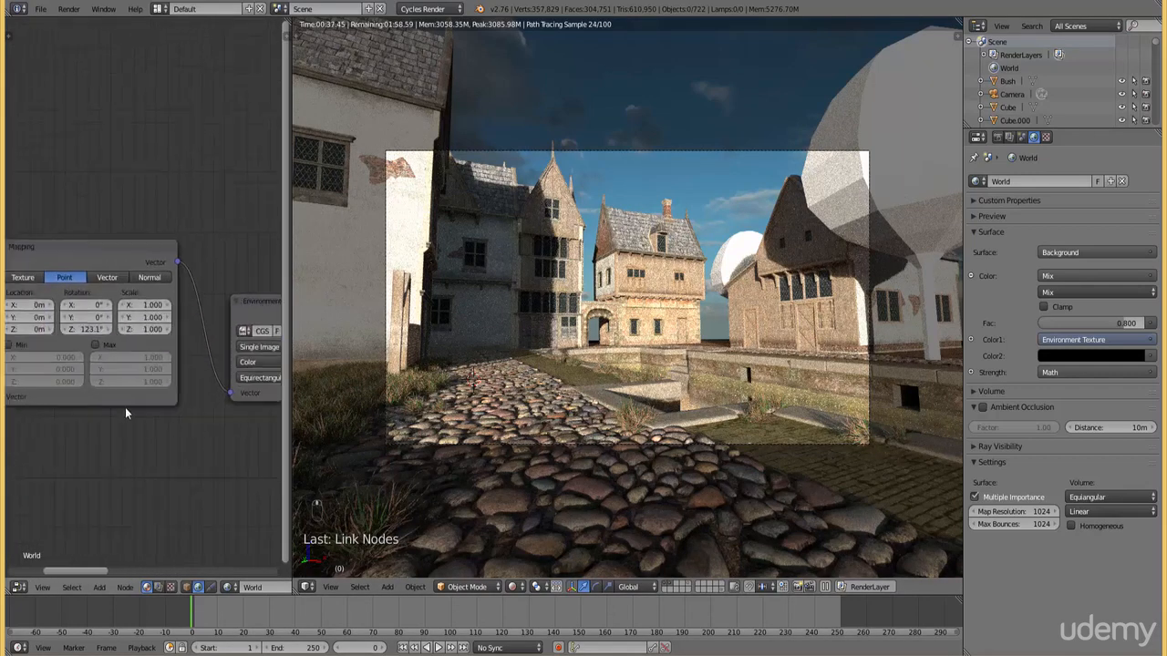
left_click_drag(88, 335, 145, 332)
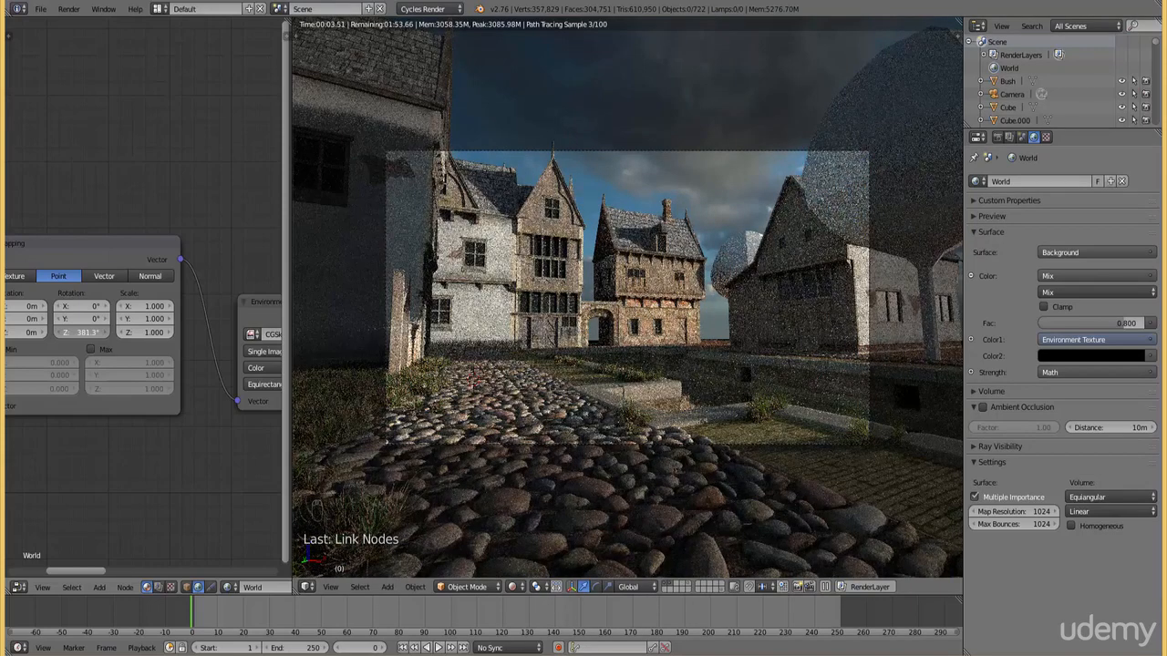
left_click_drag(144, 332, 148, 332)
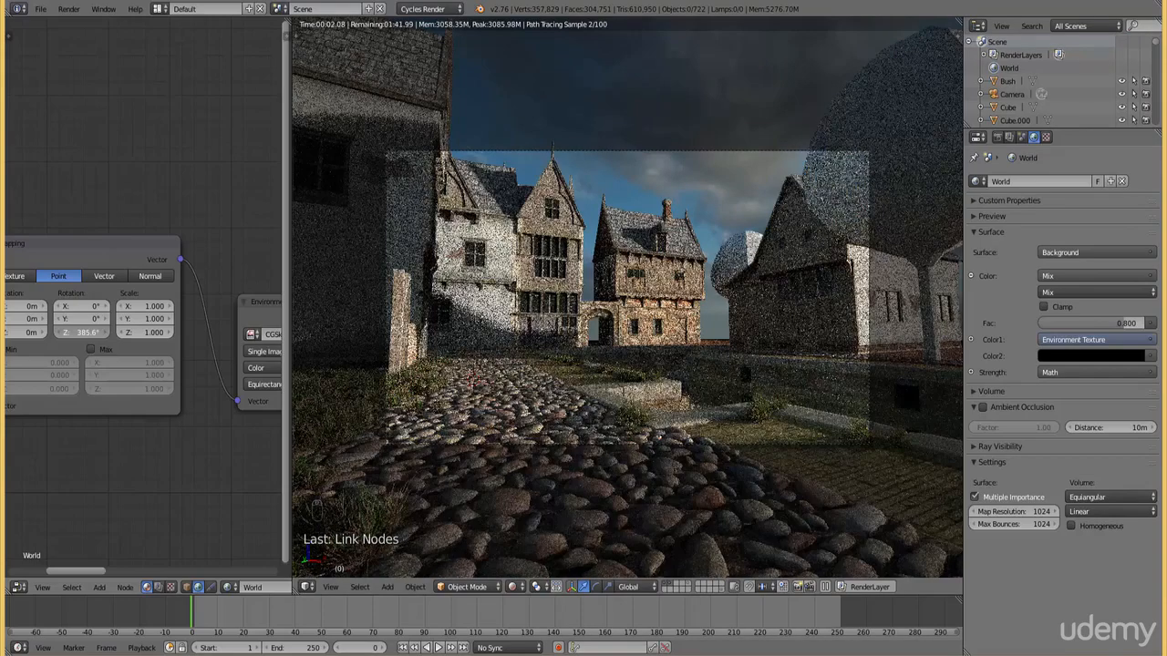
left_click_drag(84, 332, 82, 332)
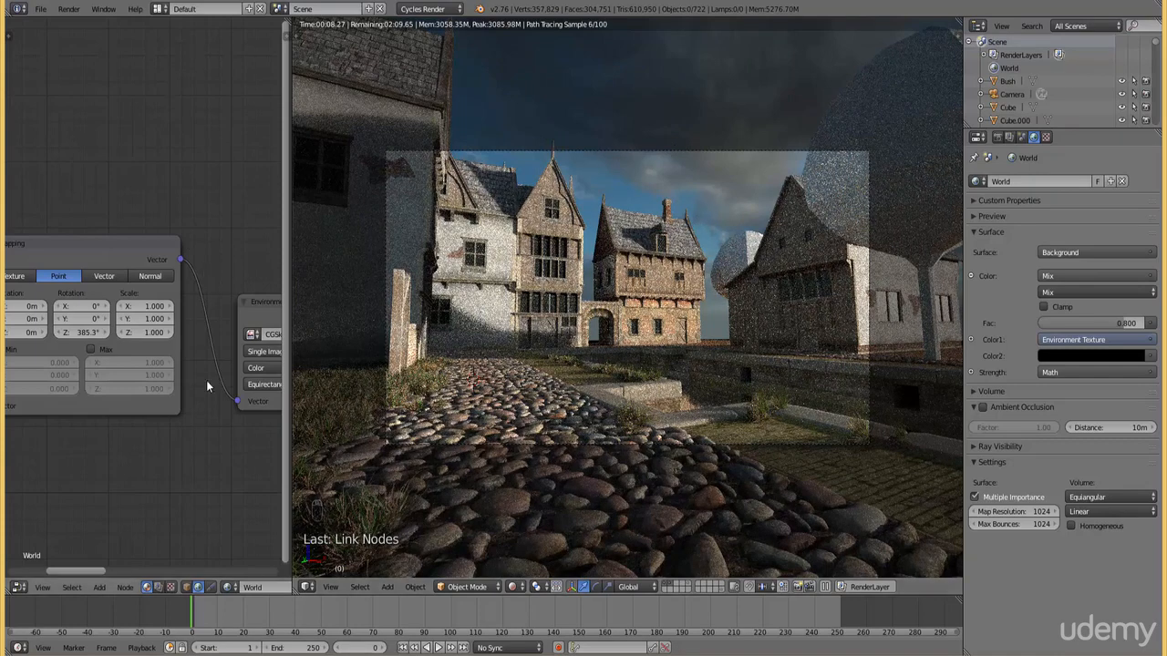
Set the Mix node's factor to 0.7
scroll(206, 380, "down", 5)
middle_click_drag(200, 401, 64, 421)
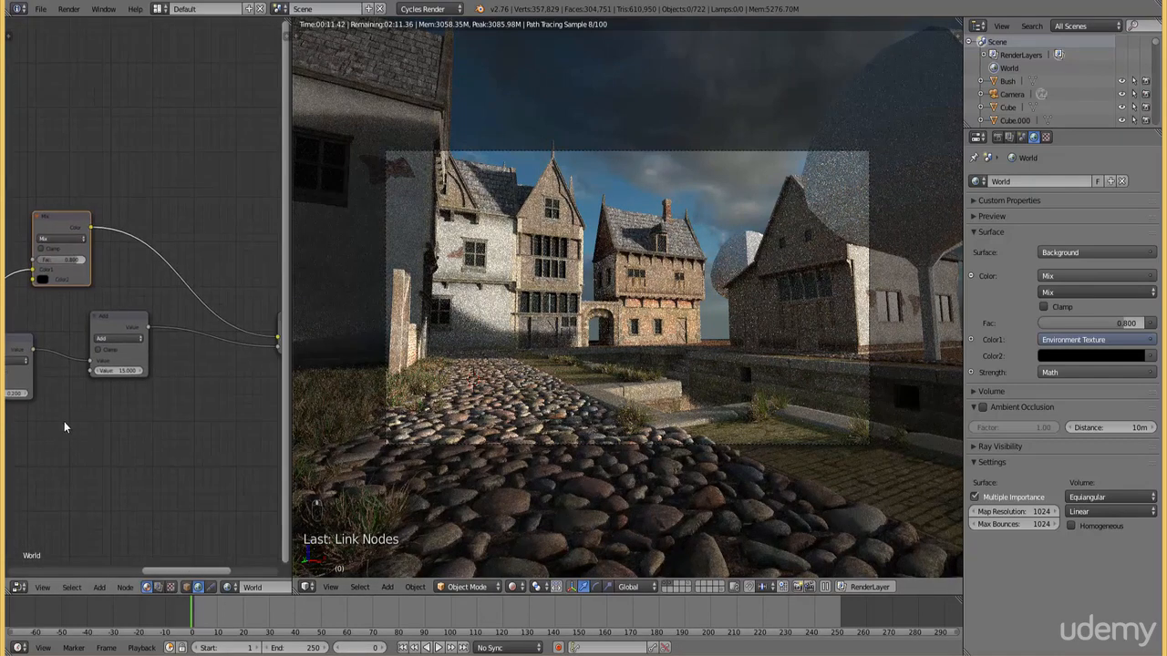
scroll(64, 421, "up", 6)
middle_click_drag(60, 314, 146, 323)
left_click(109, 251)
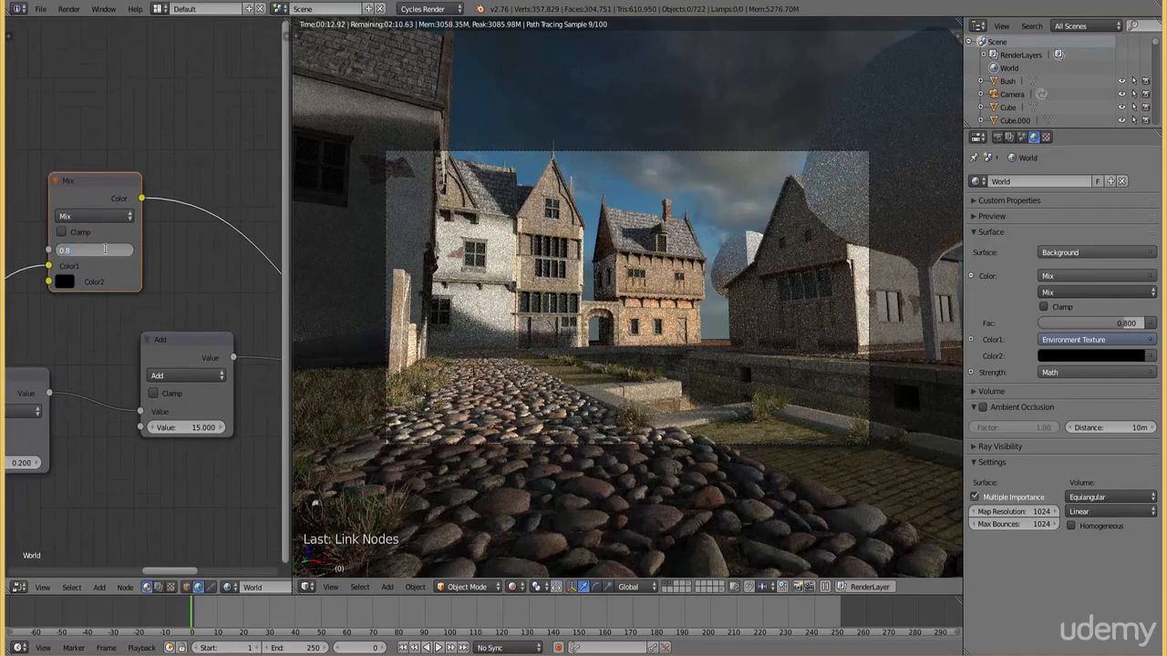
type("7")
key("Return")
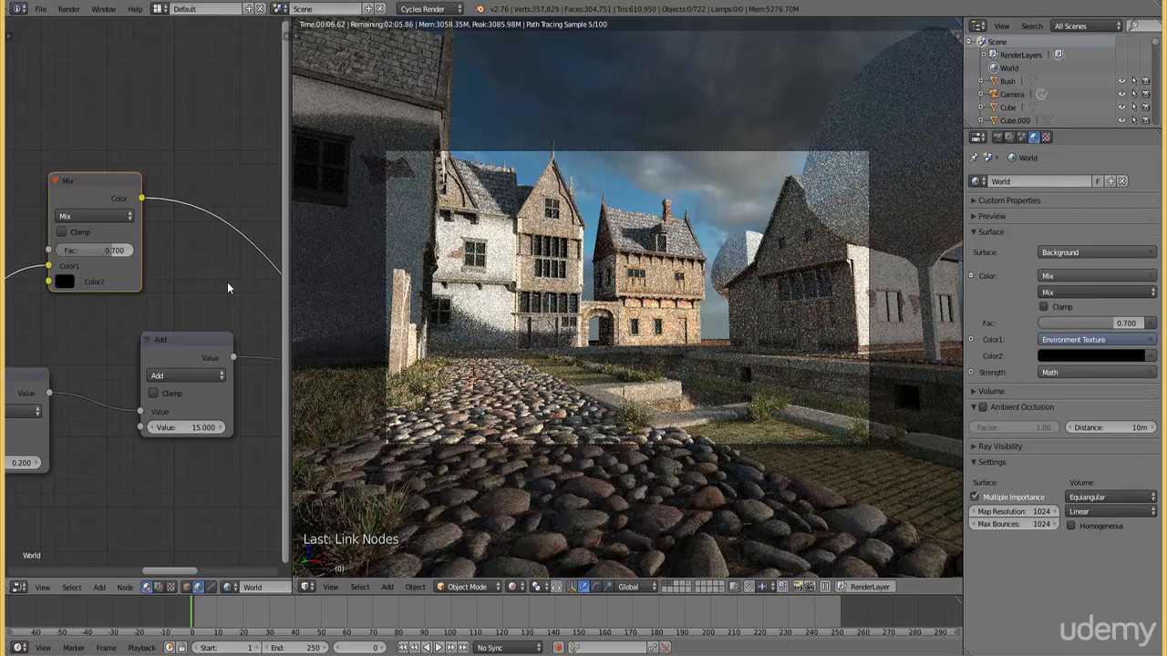
Try the Mix node's factor at 0.6 and set it back to 0.7
left_click(114, 252)
type("6")
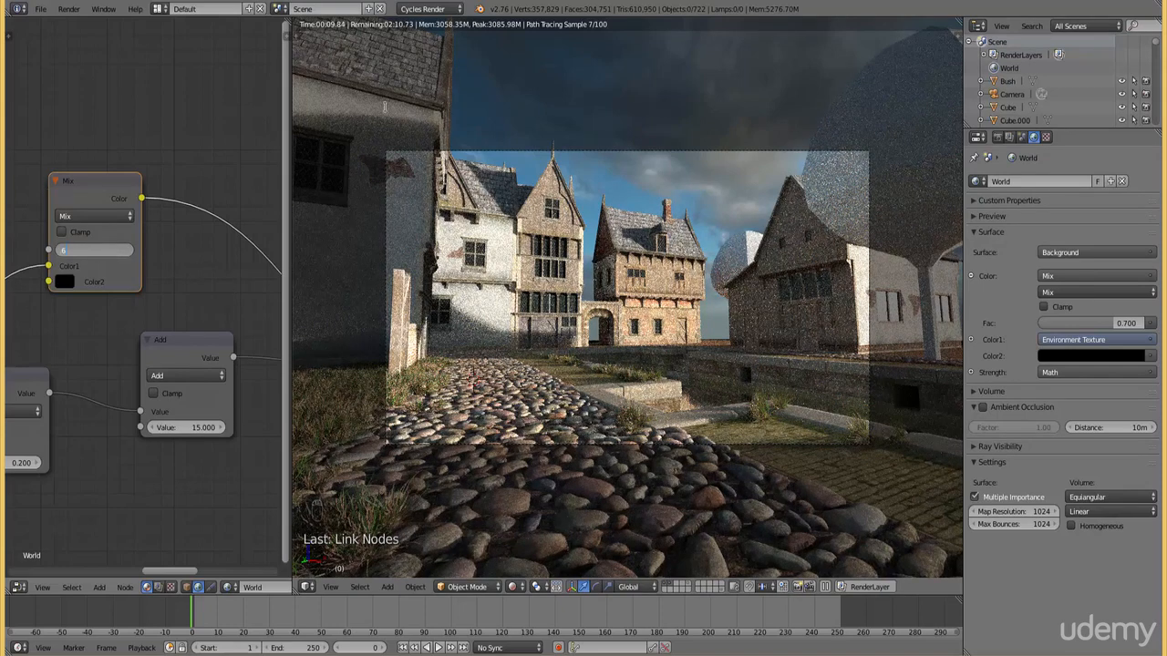
key("Return")
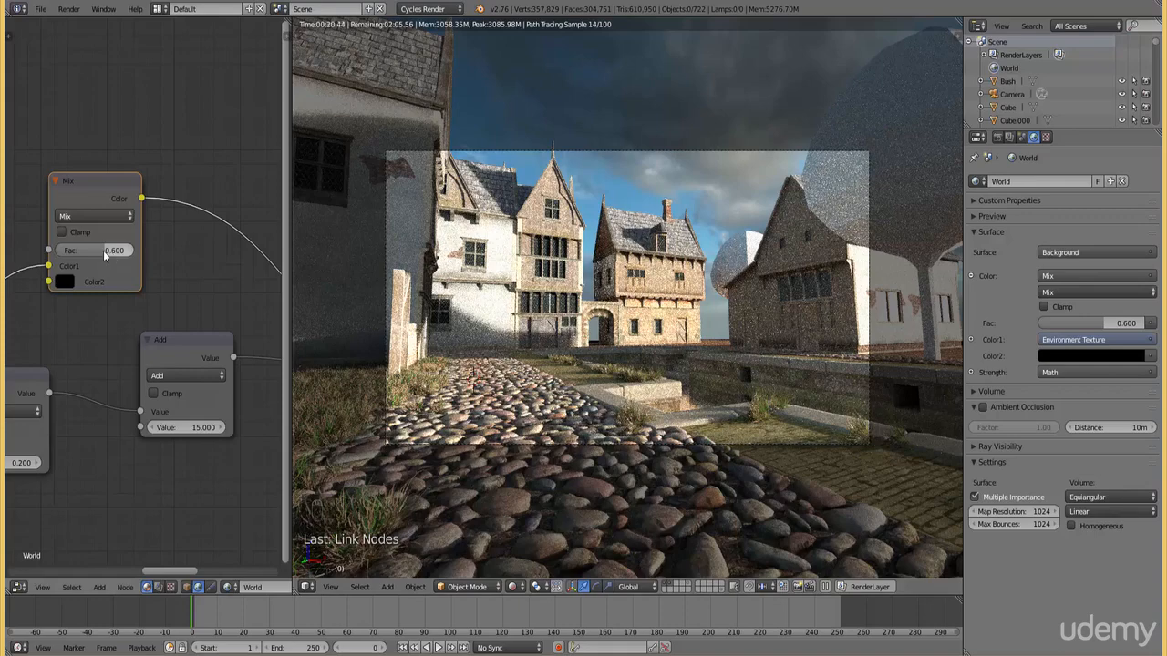
left_click(96, 250)
type("0.7")
key("Return")
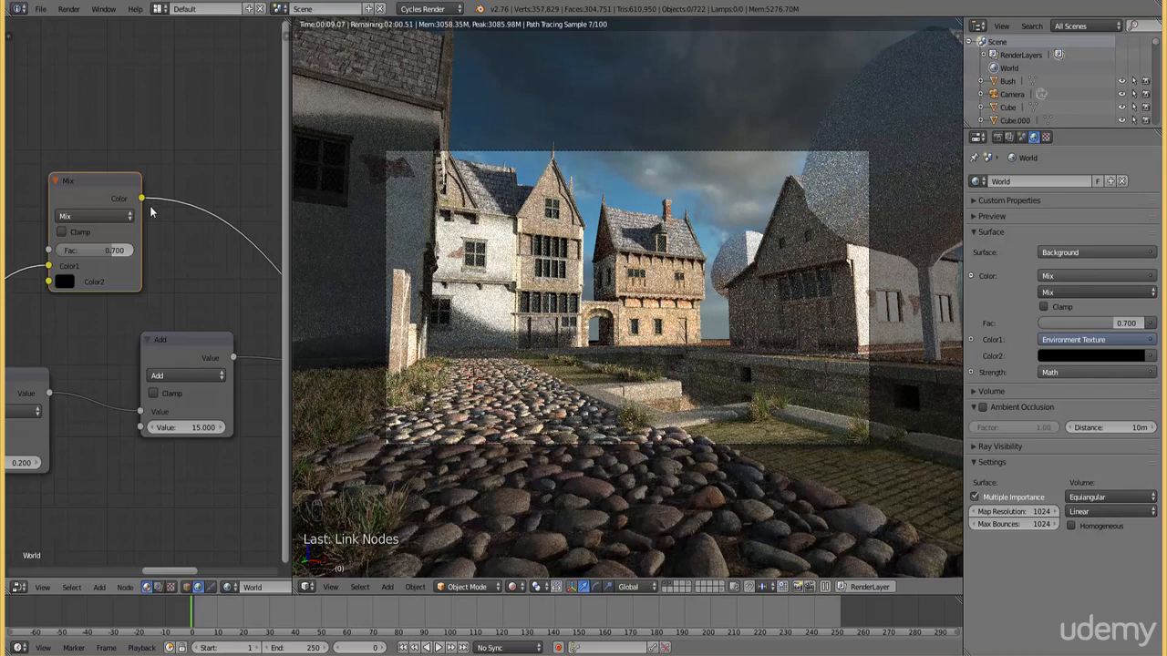
Rotate the sky again, bringing the Mapping node's Z rotation to about 123.4°
middle_click_drag(55, 349, 293, 271)
scroll(144, 339, "down", 2)
middle_click_drag(115, 425, 252, 427)
scroll(164, 433, "up", 2)
scroll(98, 475, "up", 2)
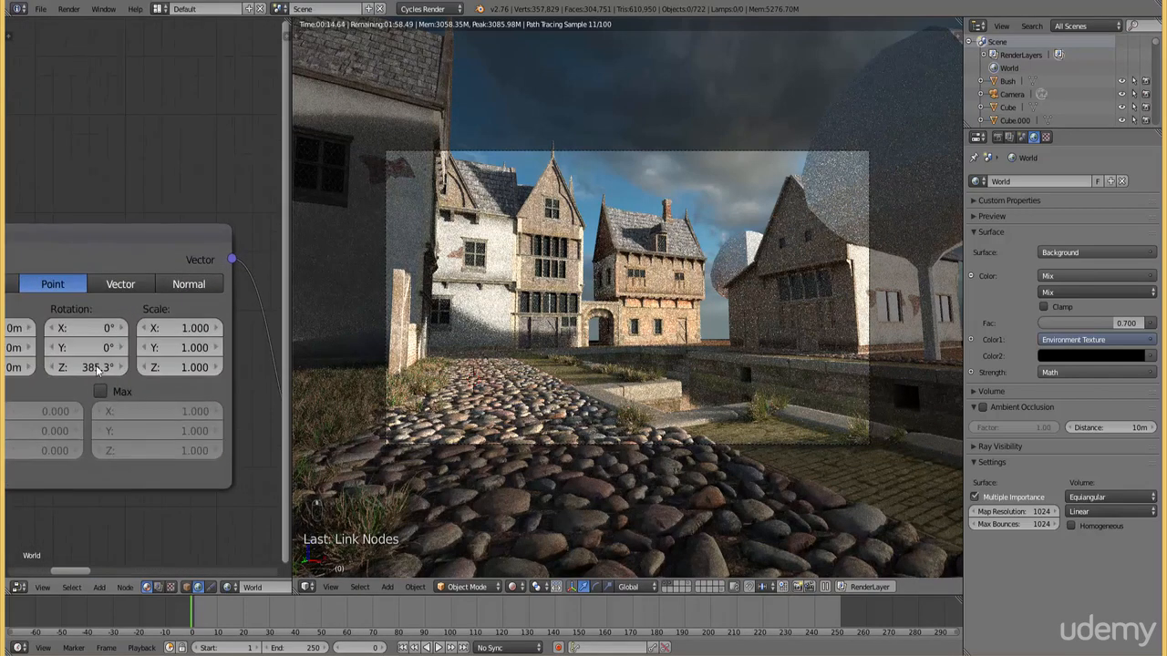
left_click_drag(94, 368, 27, 369)
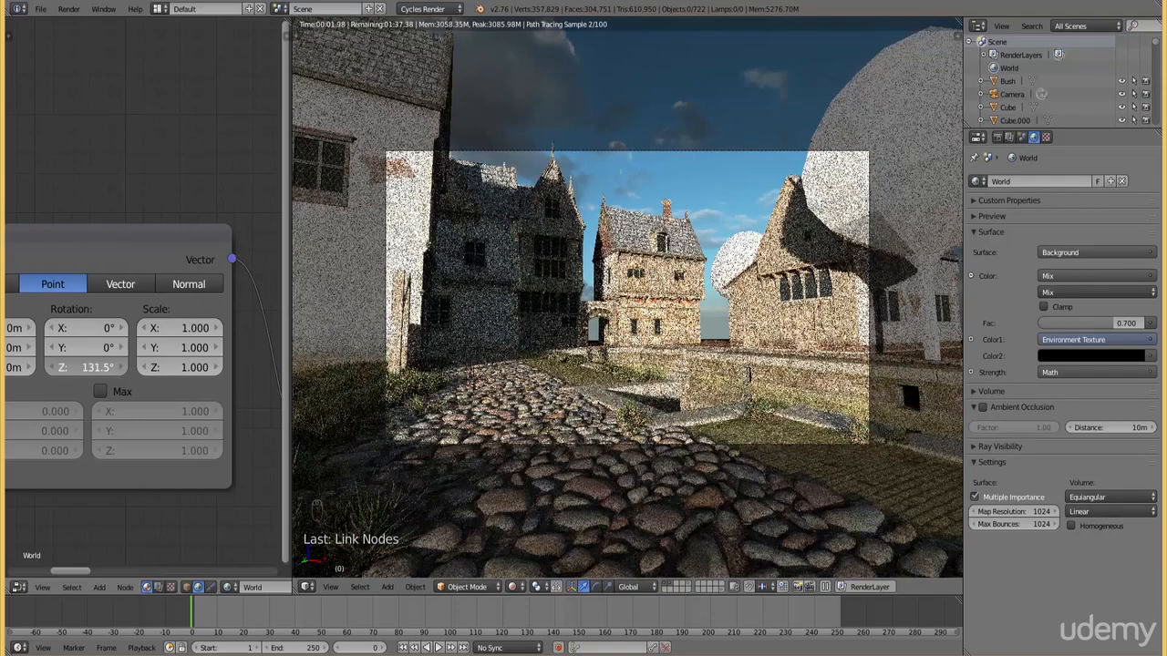
left_click_drag(90, 369, 85, 368)
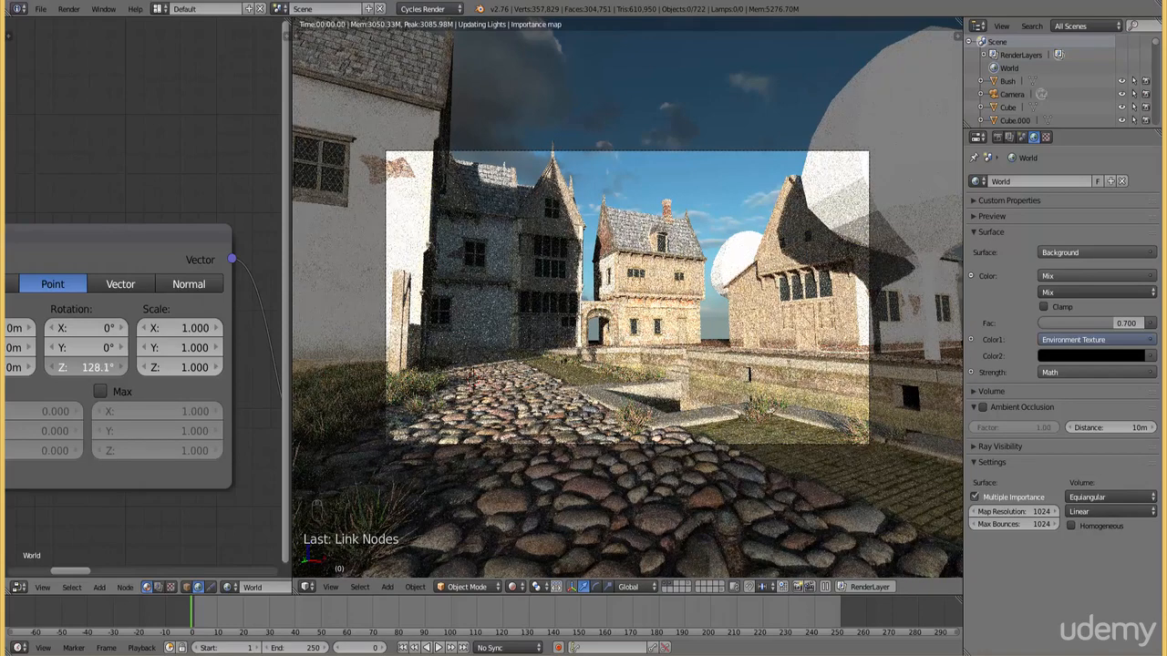
mouse_move(89, 368)
left_mouse_down()
mouse_move(58, 367)
mouse_move(83, 368)
left_mouse_up()
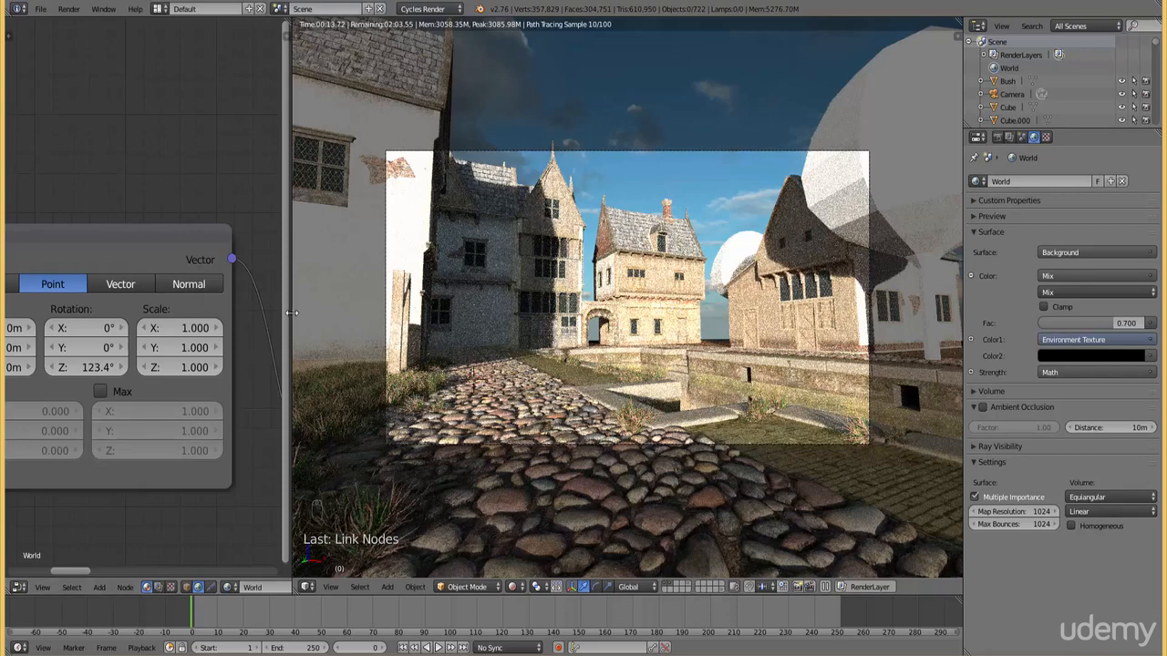
Set the Mapping node's Z location to 3 cm
middle_click_drag(133, 496, 234, 504)
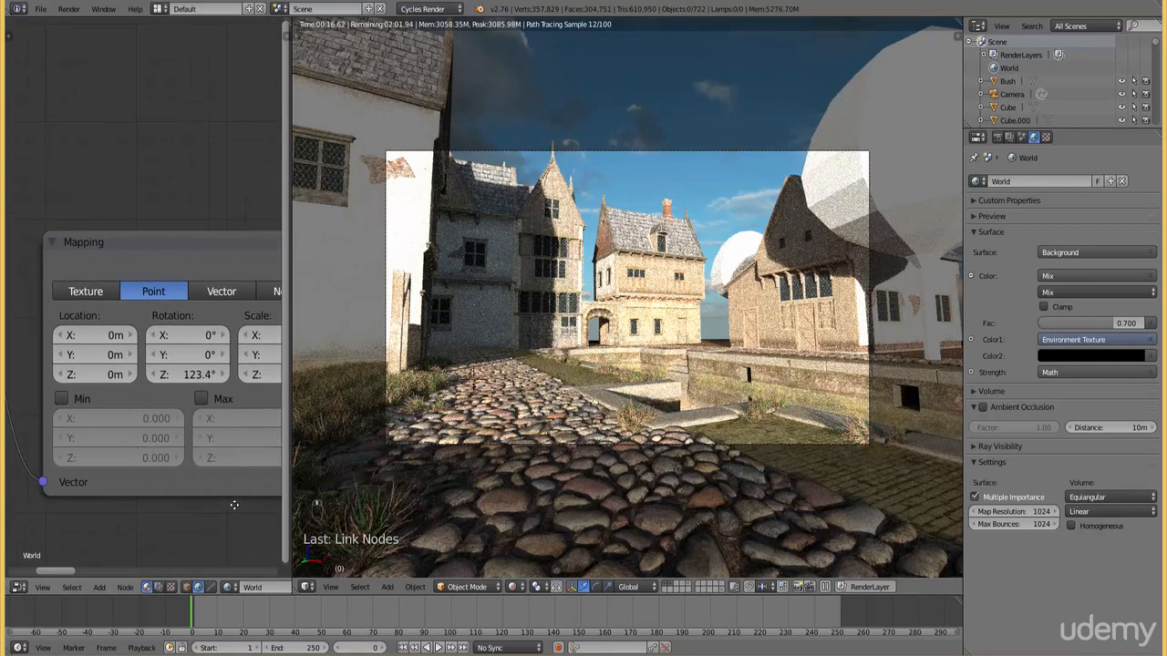
left_click(101, 375)
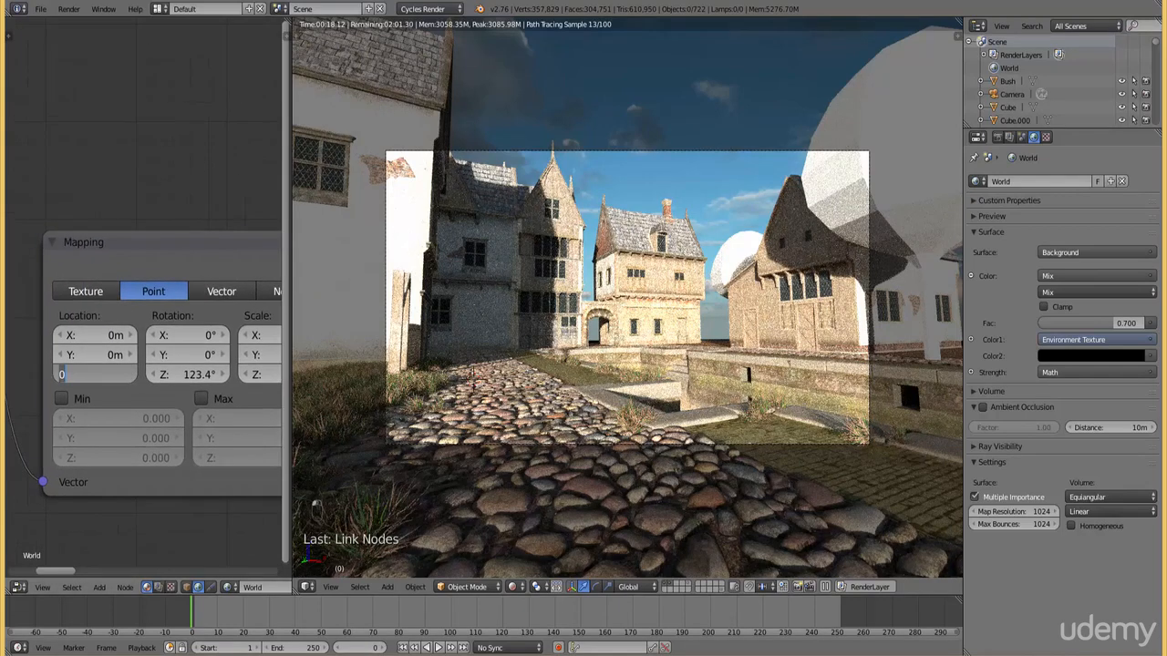
type(".03")
key("Return")
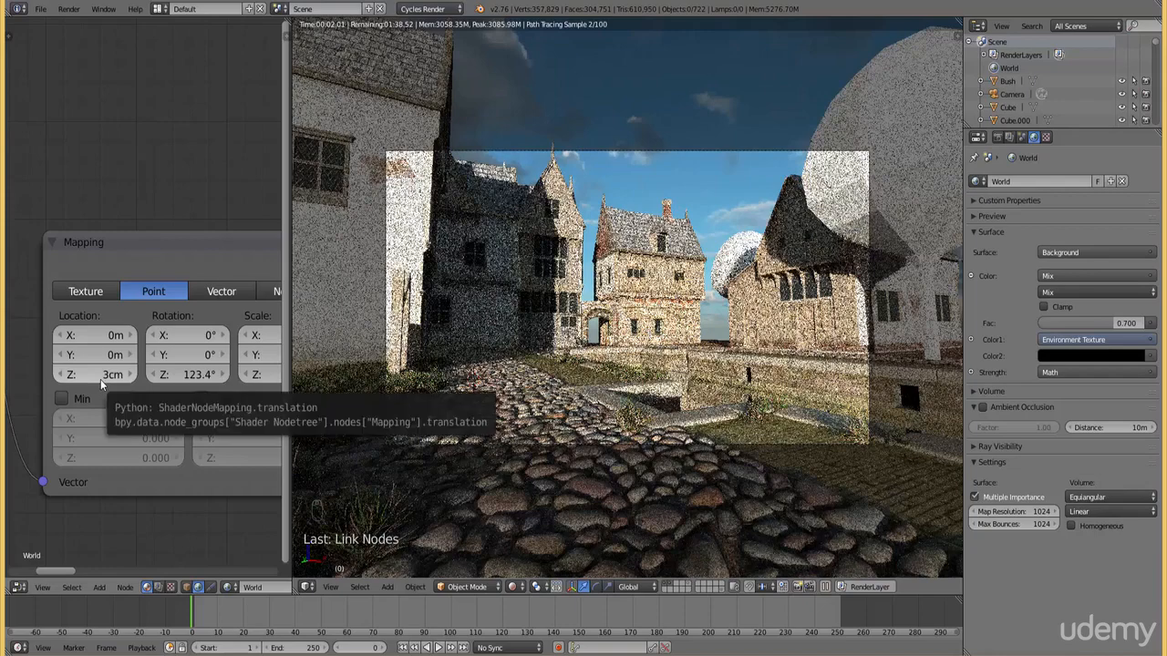
Change the Mapping node's Z location to -0.1 m
left_click(100, 376)
key("BackSpace")
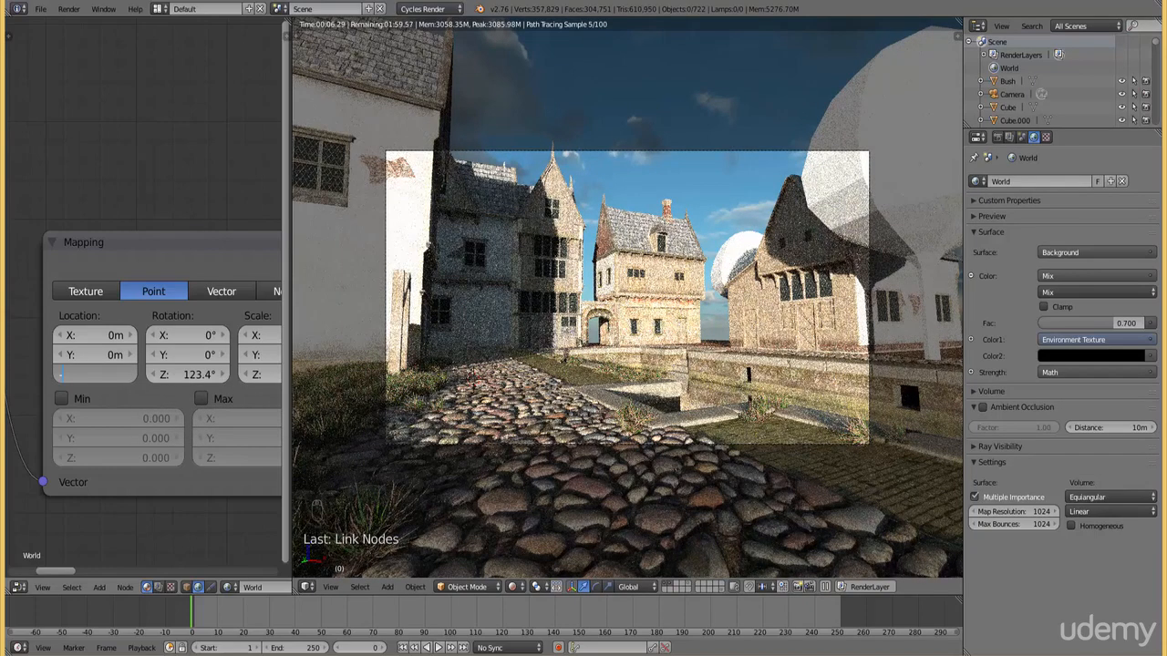
type("-0.1")
key("Return")
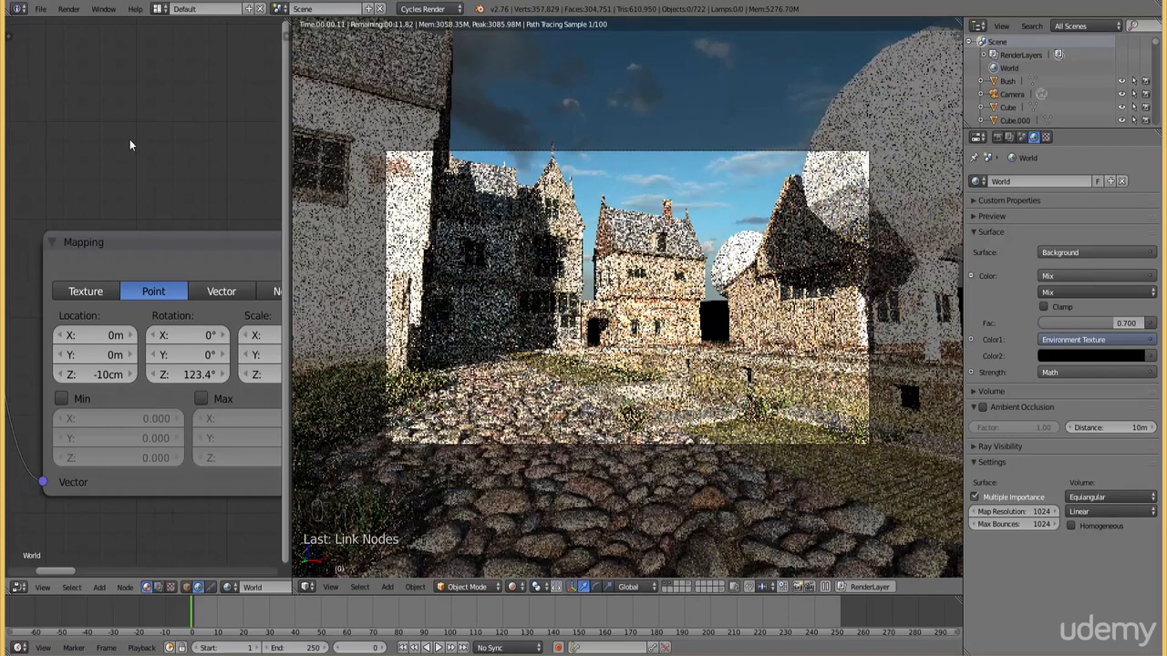
Set the Mapping node's Z location to -0.04 m
left_click(107, 375)
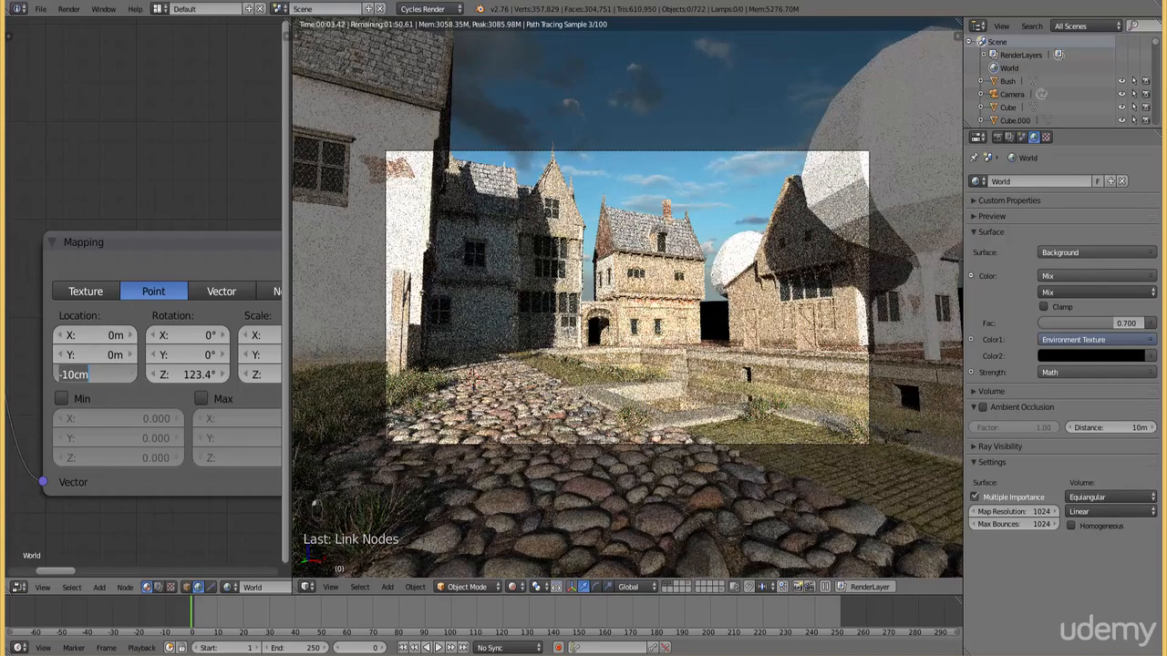
type("-")
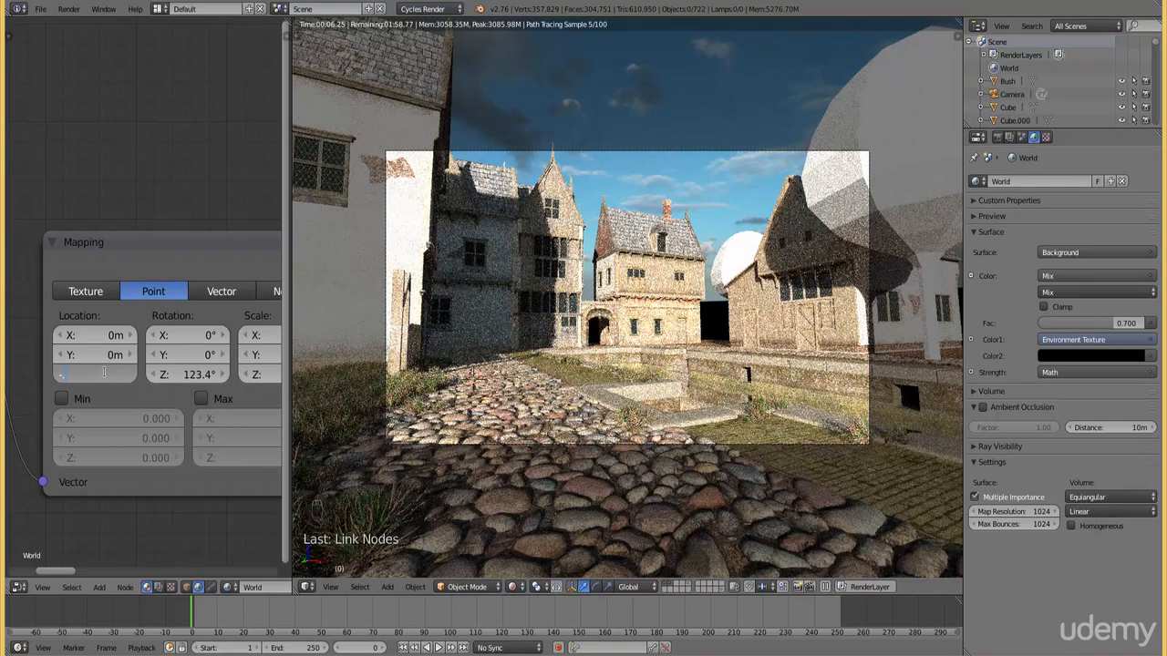
type("04")
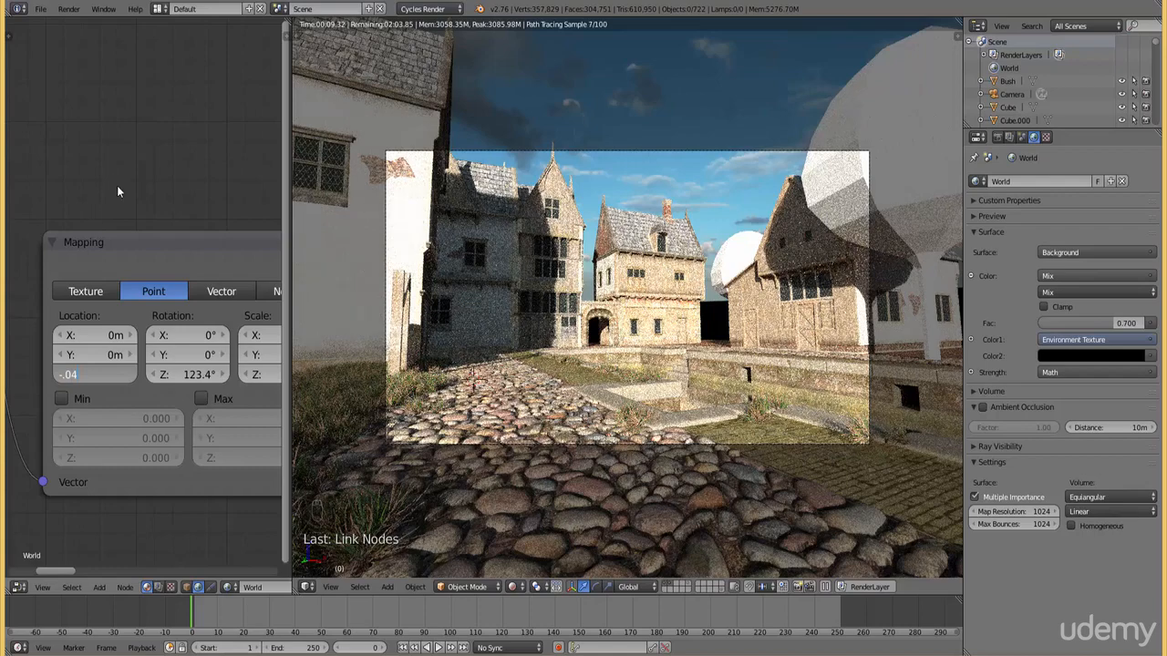
type(".04")
key("Return")
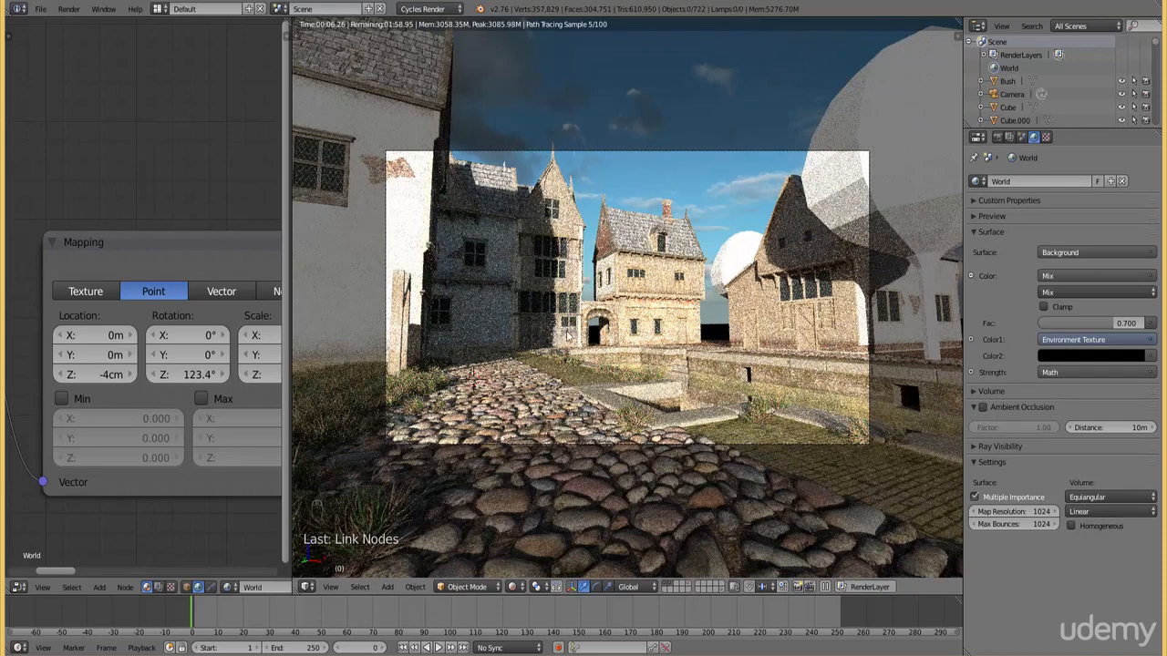
Set the Mix node's factor to 0.75
scroll(217, 208, "down", 5)
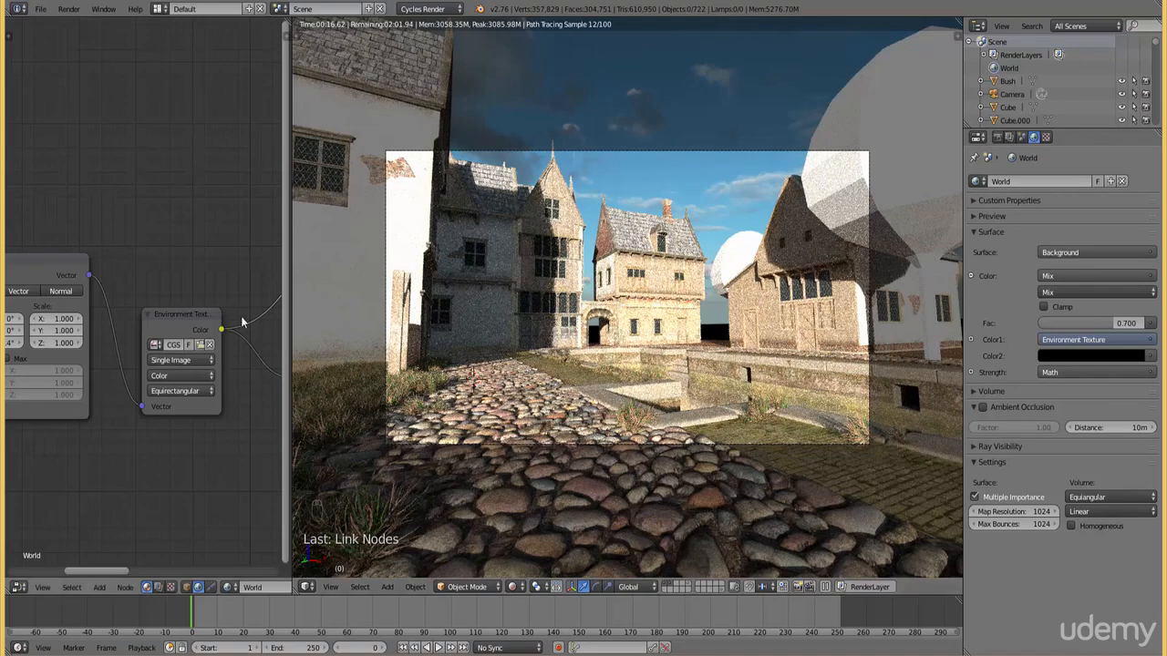
middle_click_drag(152, 250, 124, 265)
middle_click_drag(261, 289, 148, 340)
scroll(147, 340, "up", 1)
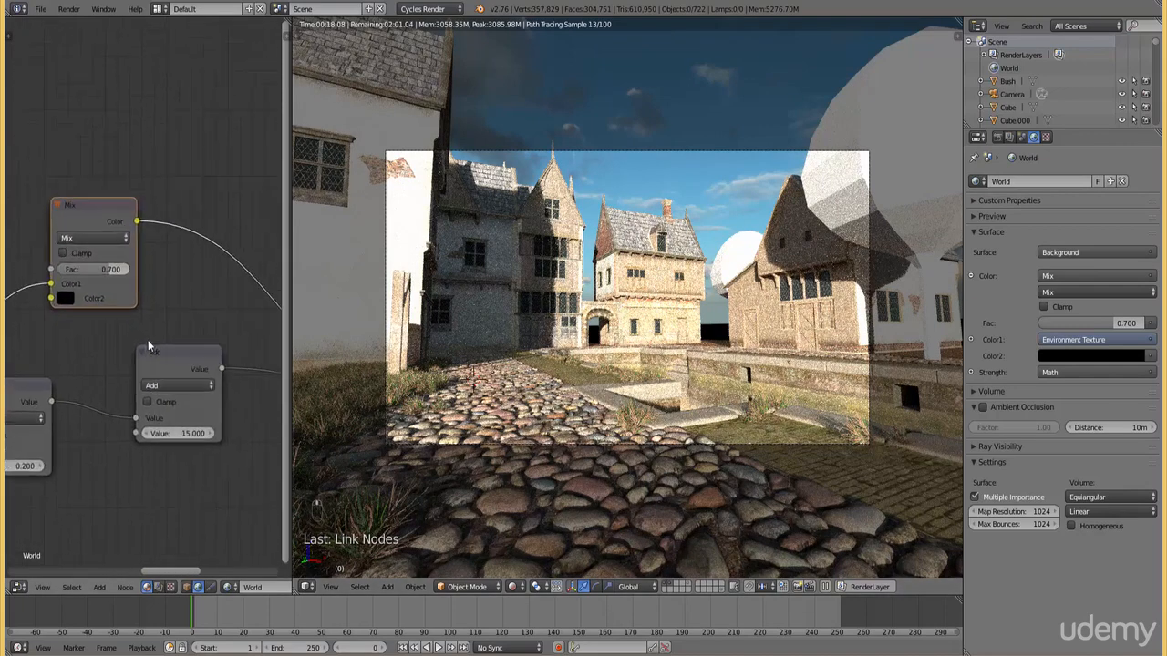
scroll(148, 340, "up", 2)
middle_click_drag(163, 405, 234, 355)
middle_click_drag(210, 277, 155, 374)
scroll(155, 374, "up", 1)
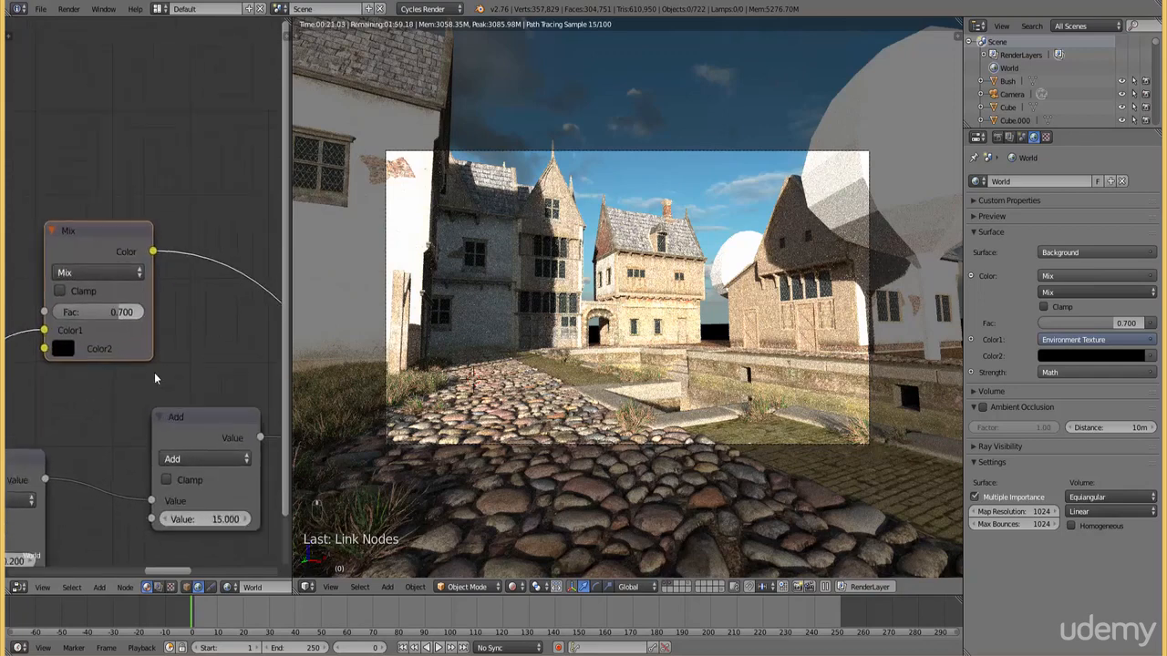
scroll(151, 378, "up", 1)
left_click(113, 317)
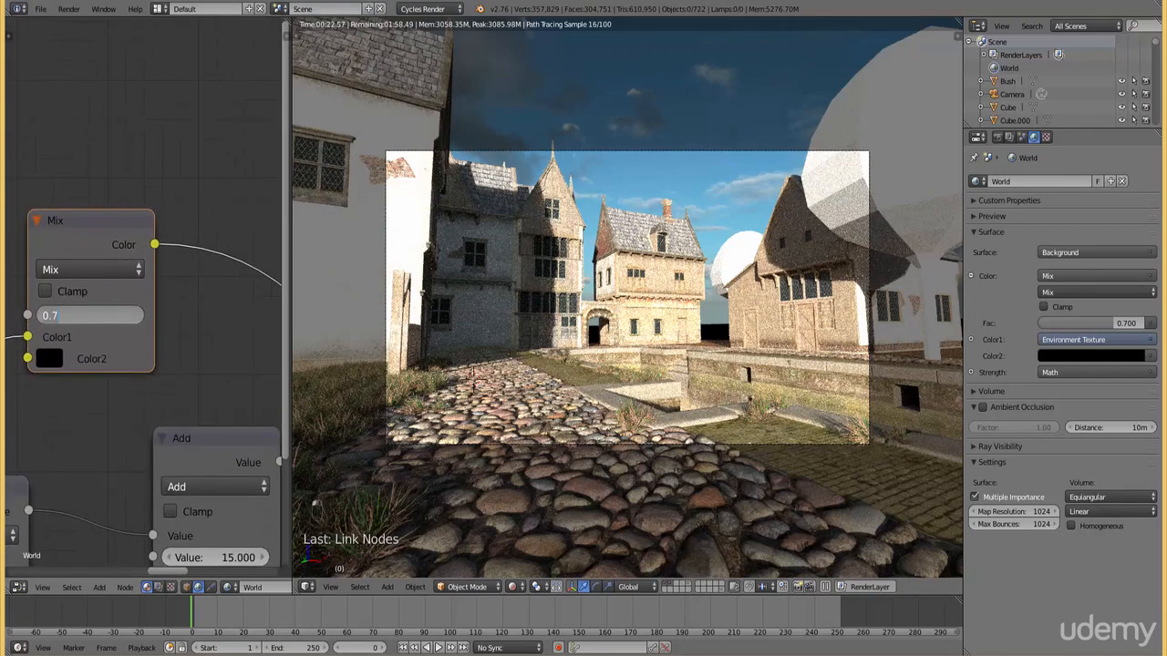
key("BackSpace")
key("BackSpace")
key("BackSpace")
type(".75")
key("Return")
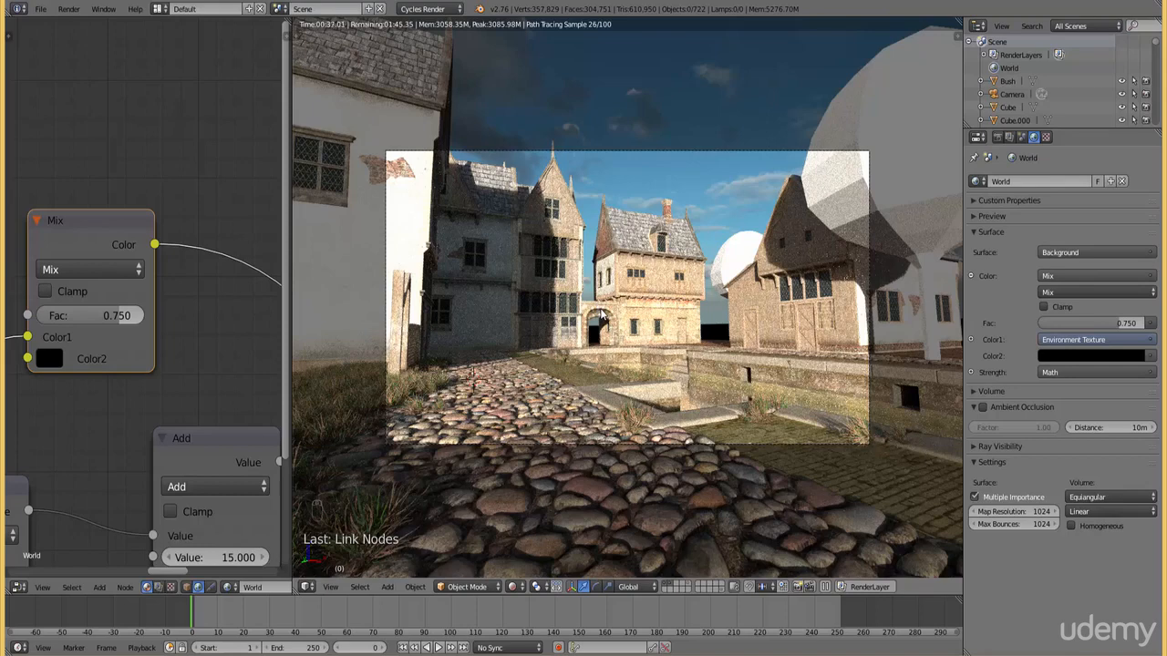
Fine-tune the Mapping node's Z rotation to 123.3°
middle_click_drag(193, 300, 112, 146)
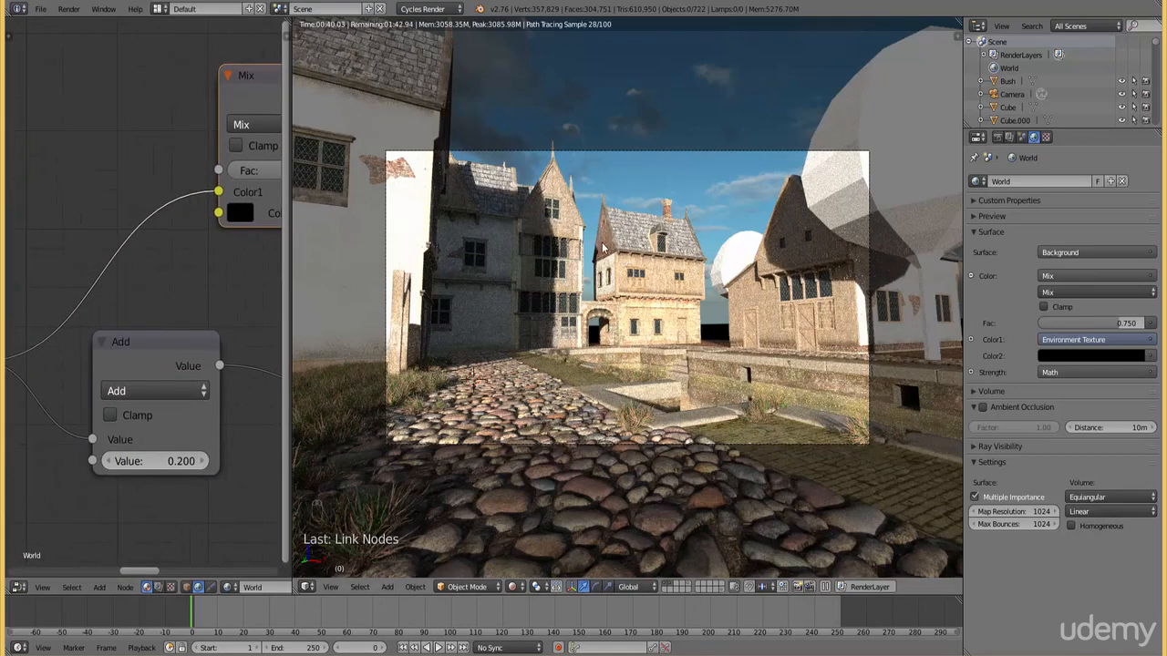
middle_click_drag(107, 323, 96, 299)
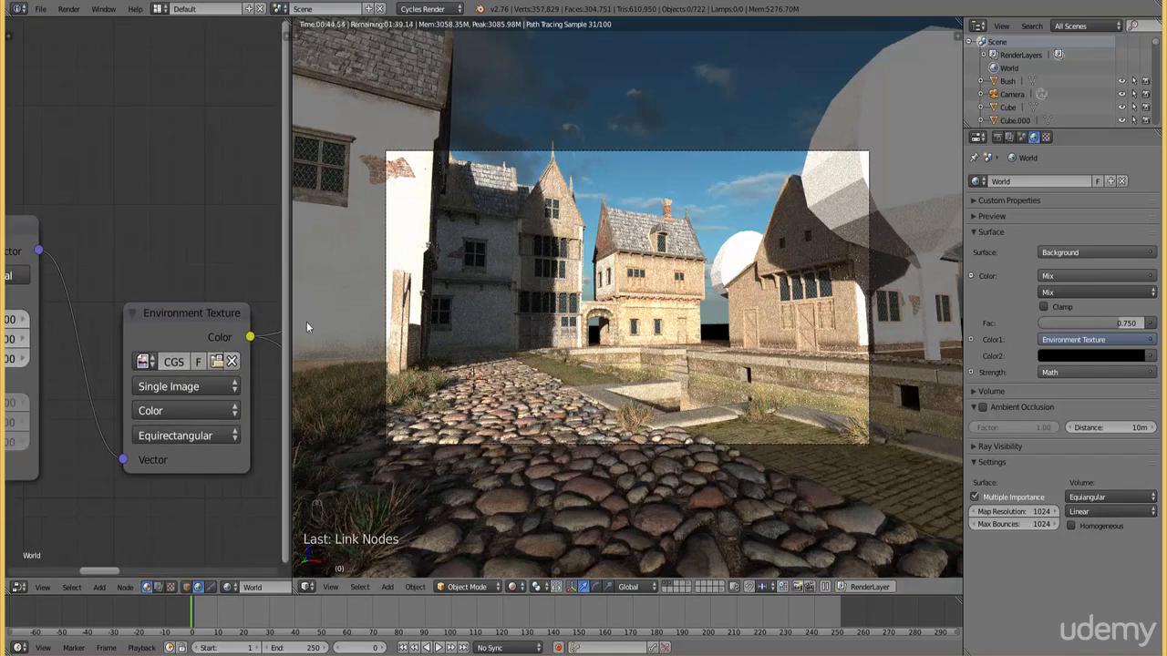
middle_click_drag(220, 284, 115, 250)
mouse_move(89, 324)
left_mouse_down()
mouse_move(103, 325)
mouse_move(91, 326)
left_mouse_up()
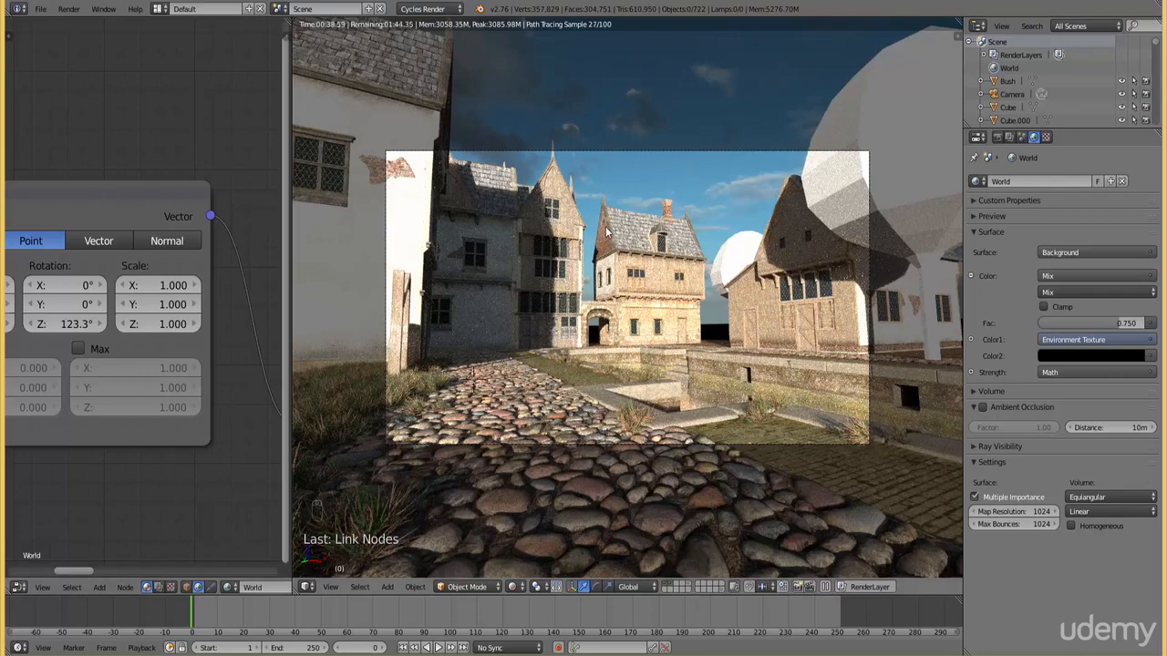
Switch the 3D view to a top-down wireframe display of the town around the canal
key("KP_7")
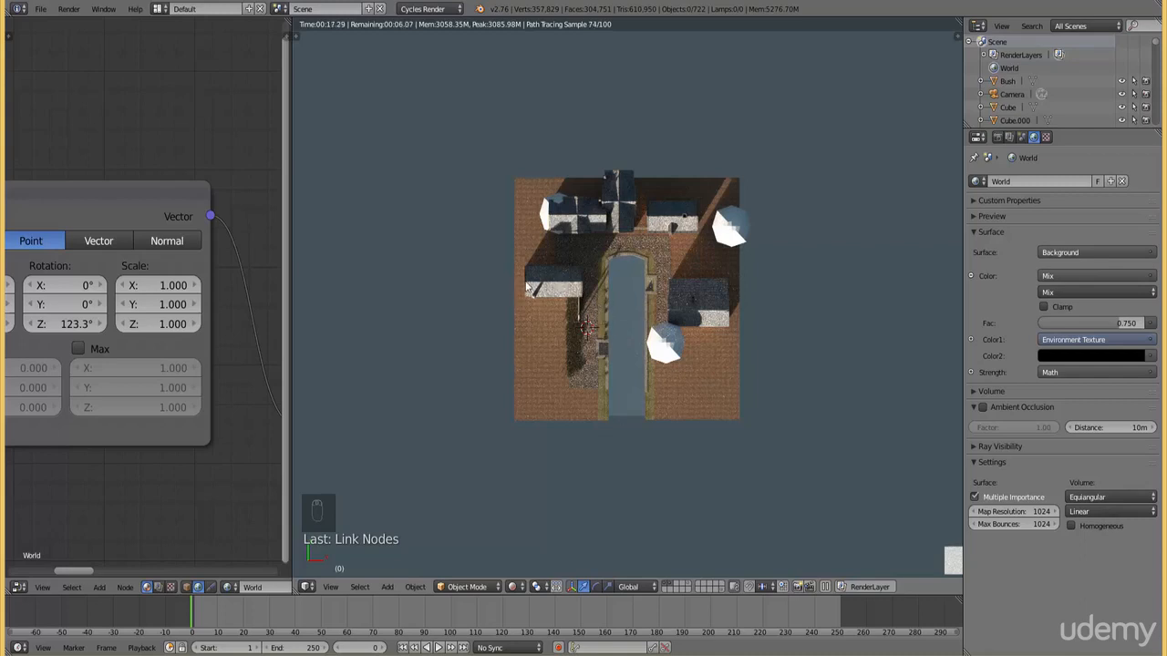
key("z")
scroll(503, 280, "up", 6)
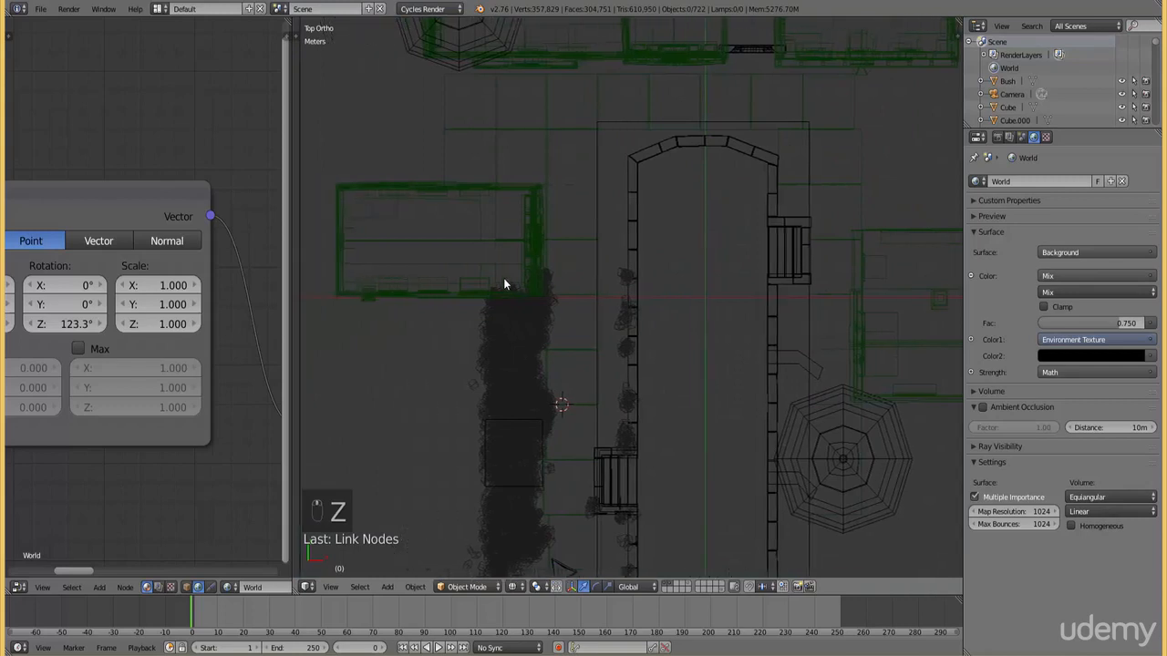
scroll(504, 280, "down", 4, "ctrl")
Select the whole building beside the hedge with its adjoining wall and wooden gate posts, leaving the bushes, canal and ground unselected
right_click(614, 293)
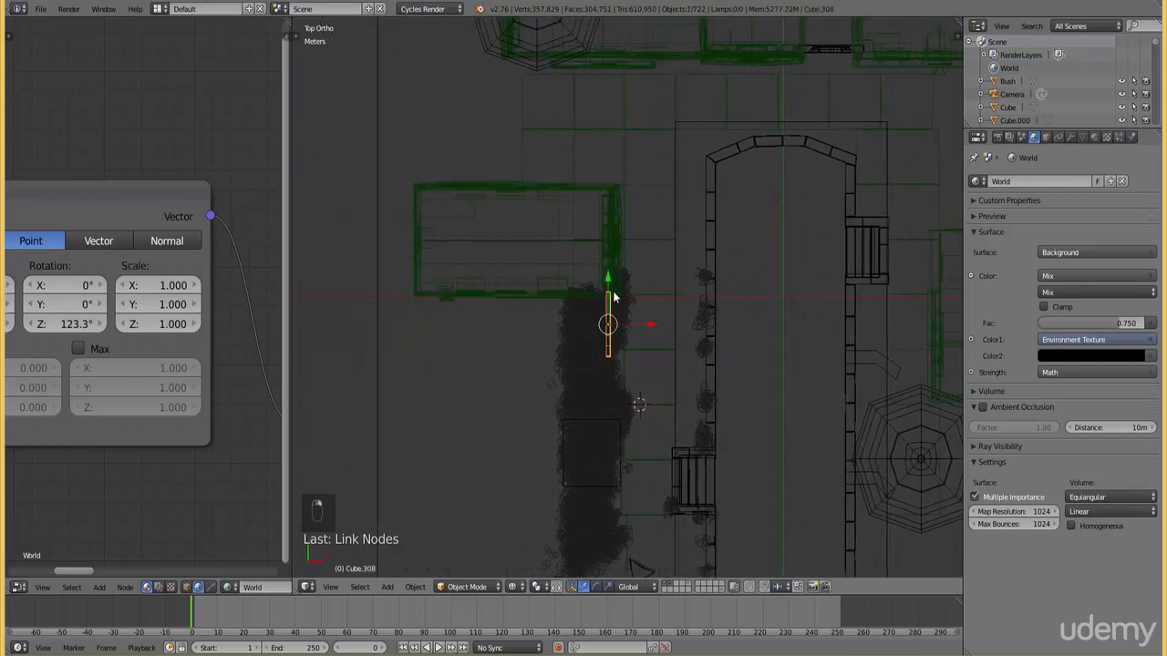
key("b")
left_click_drag(622, 370, 377, 167)
key("b")
left_click_drag(609, 171, 492, 119)
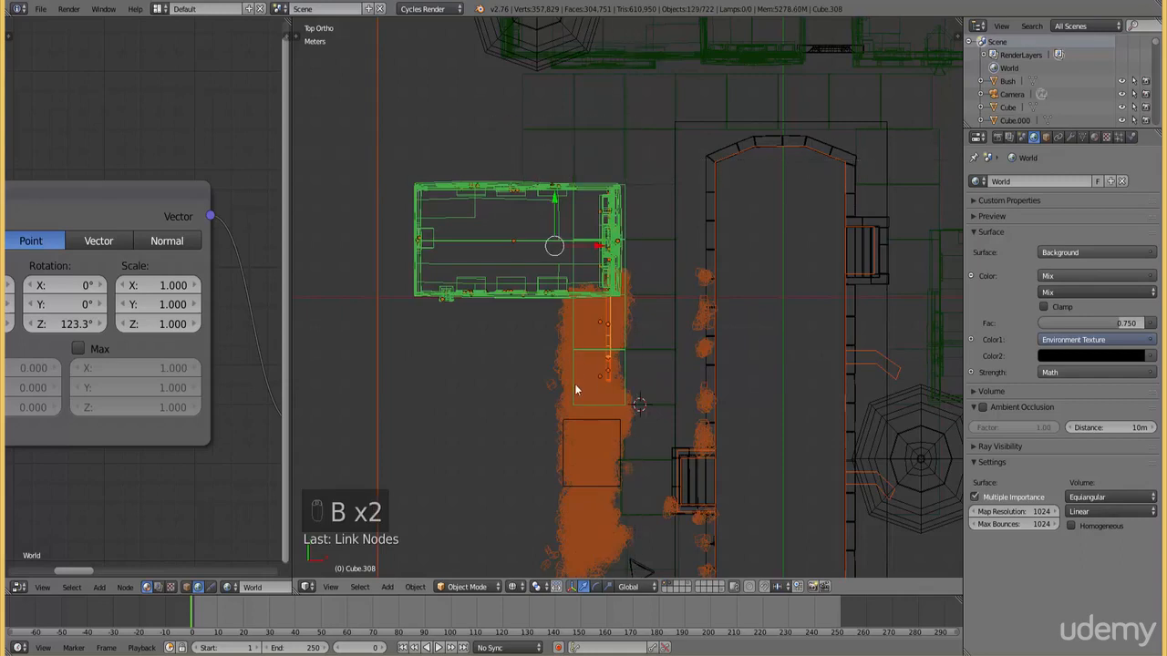
key("b")
middle_click_drag(581, 415, 558, 321)
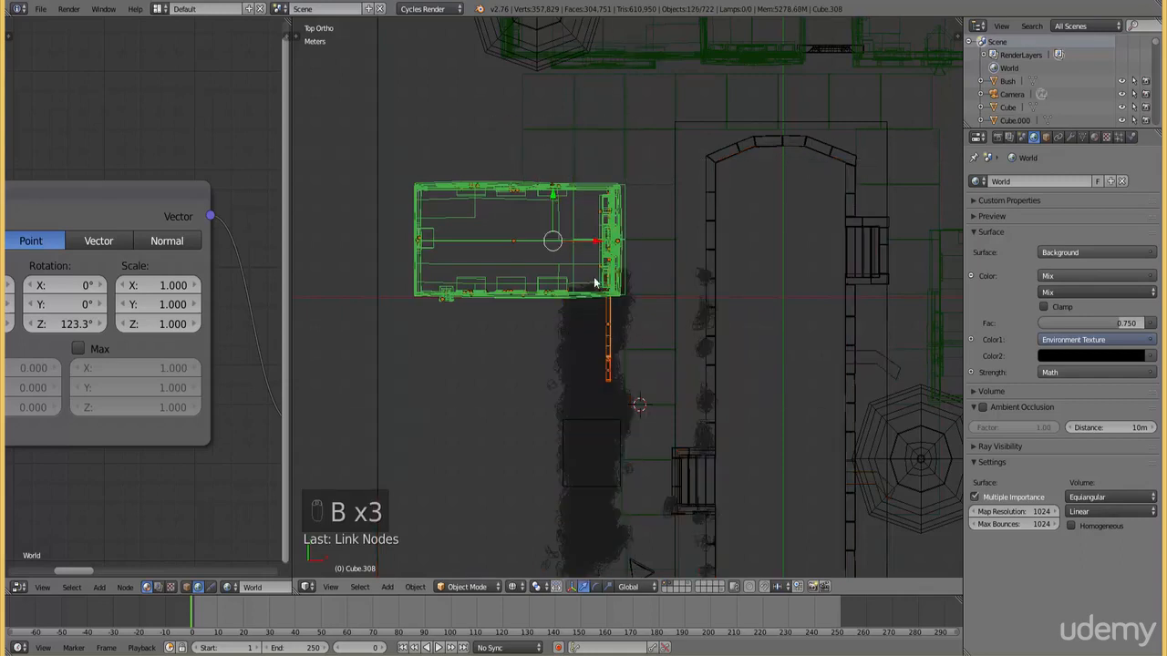
key("b")
middle_click_drag(580, 222, 568, 251)
key("b")
key("b")
mouse_move(637, 379)
middle_mouse_down()
mouse_move(584, 365)
mouse_move(547, 273)
mouse_move(509, 252)
mouse_move(484, 257)
mouse_move(509, 240)
middle_mouse_up()
key("z")
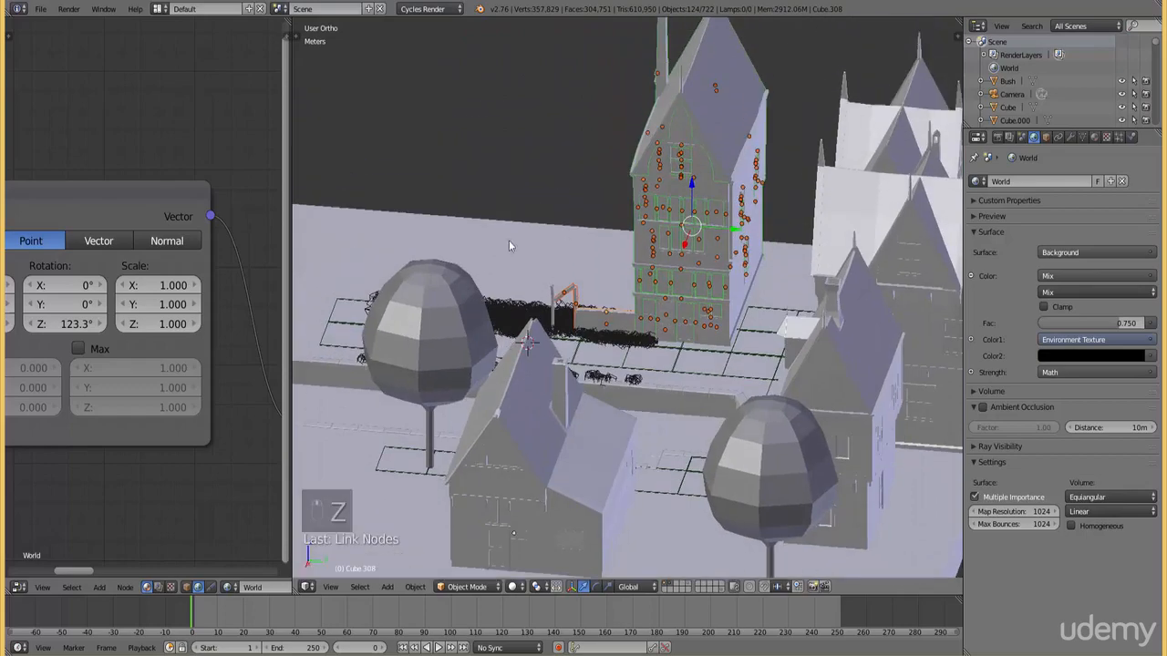
key("z")
scroll(488, 274, "up", 5)
right_click(403, 267, "shift")
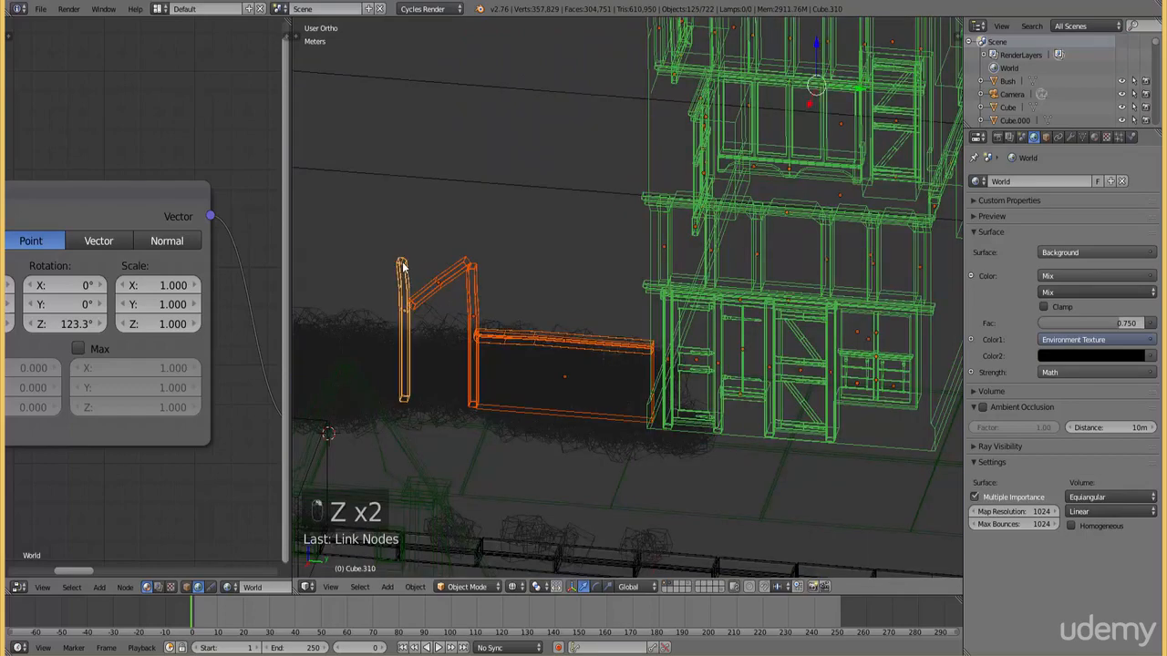
Shift the selected building, wall and gate posts slightly along negative X, away from the canal, judging the framing from the camera view
key("KP_7")
scroll(481, 255, "down", 4)
key("z")
scroll(482, 254, "up", 4)
key("z")
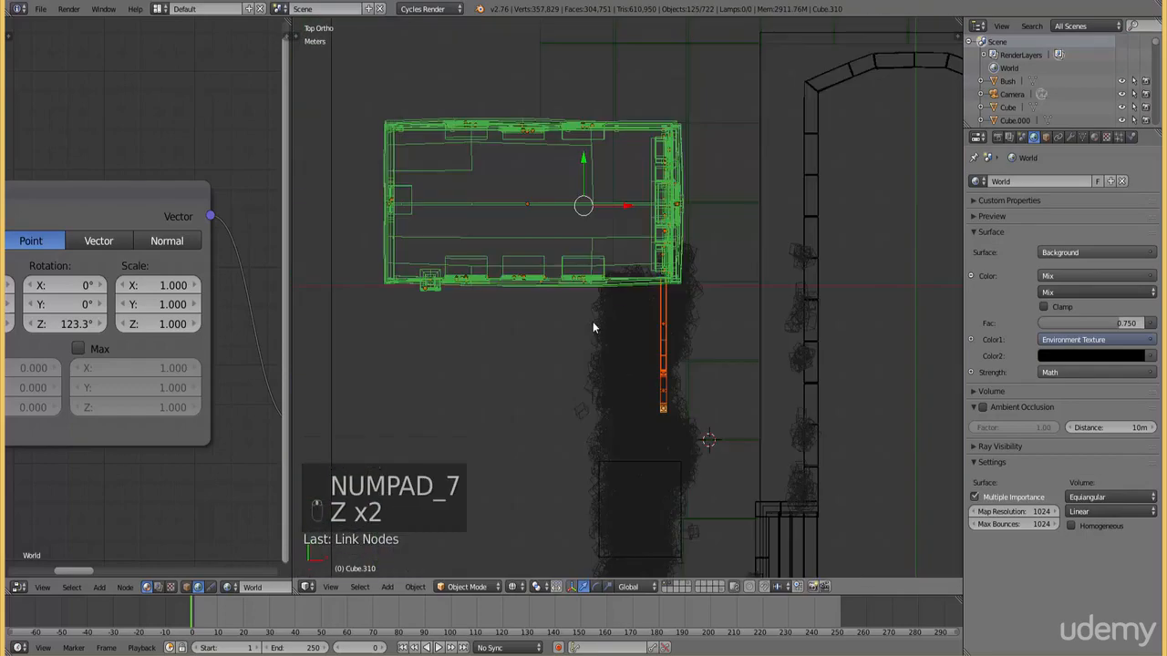
scroll(685, 320, "down", 5)
middle_click_drag(685, 319, 649, 264)
scroll(672, 307, "up", 2)
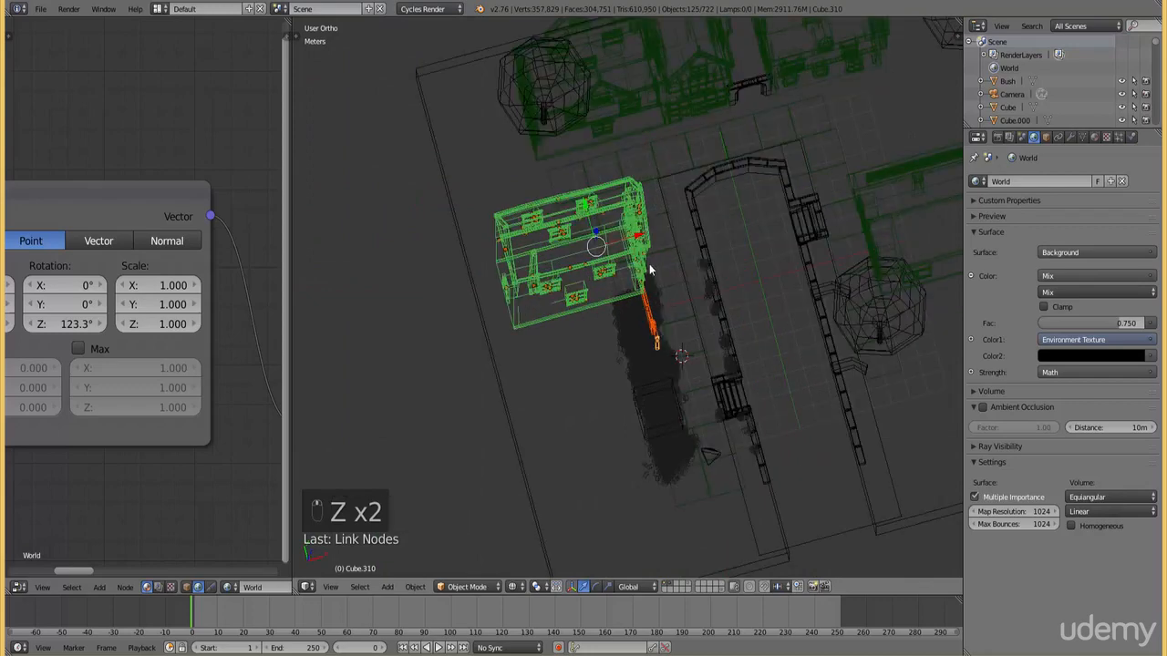
key("KP_0")
key("z")
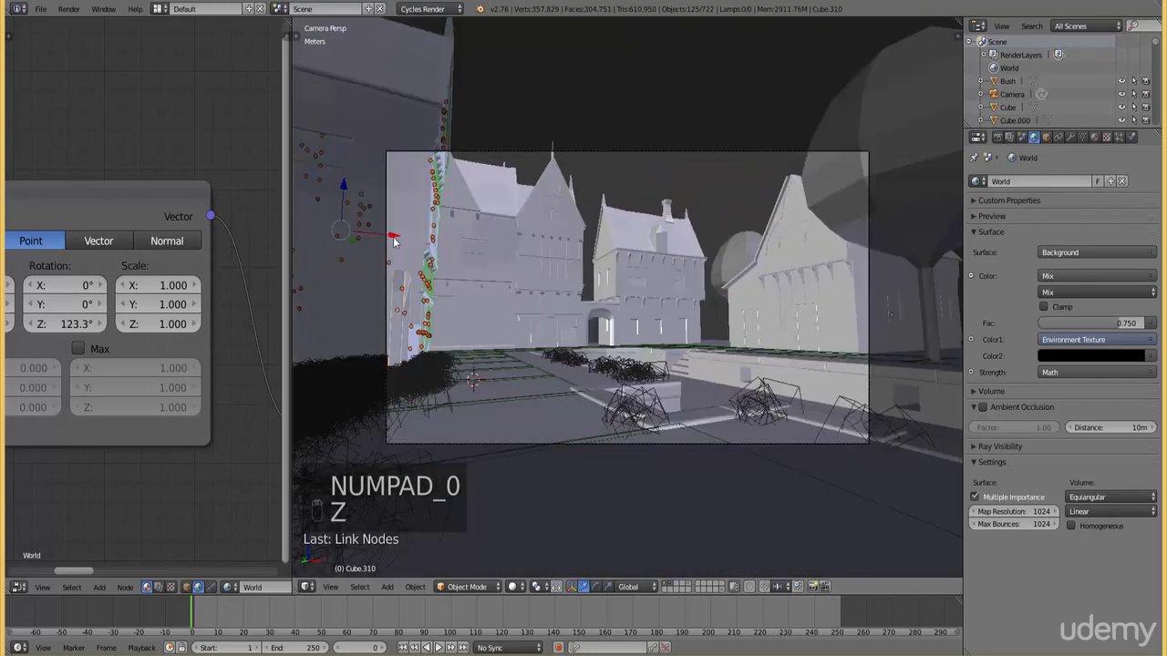
left_click_drag(391, 237, 389, 237)
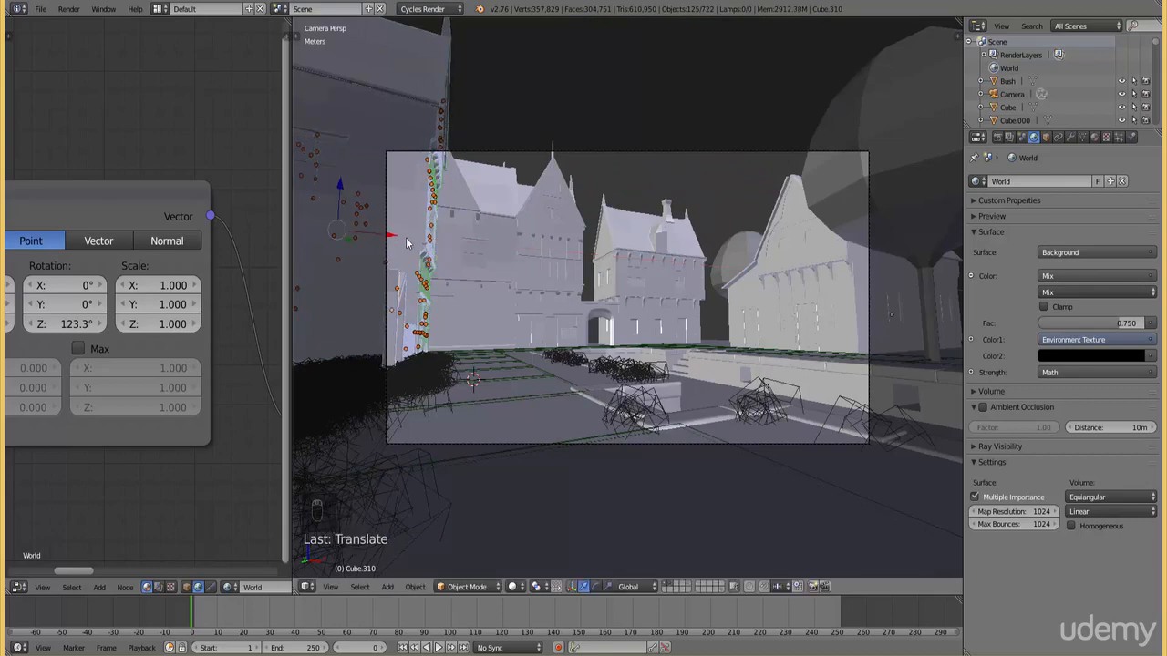
Set the camera's focal length to 20.97 mm and move the camera slightly to reframe the street and canal
right_click(730, 157)
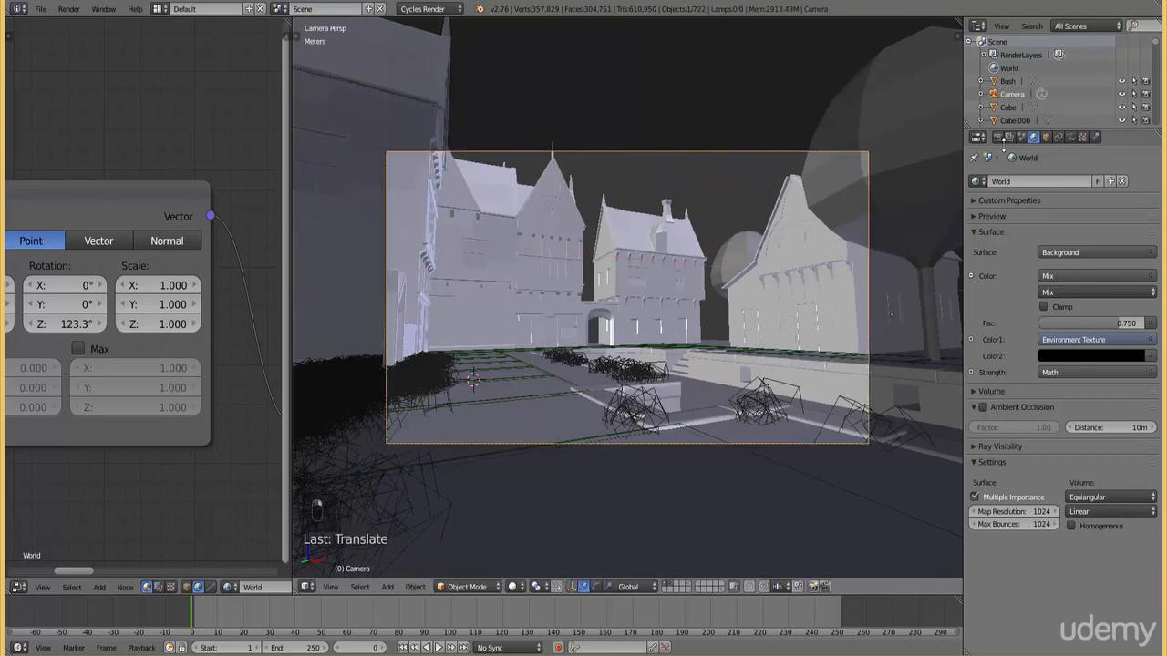
left_click(1070, 138)
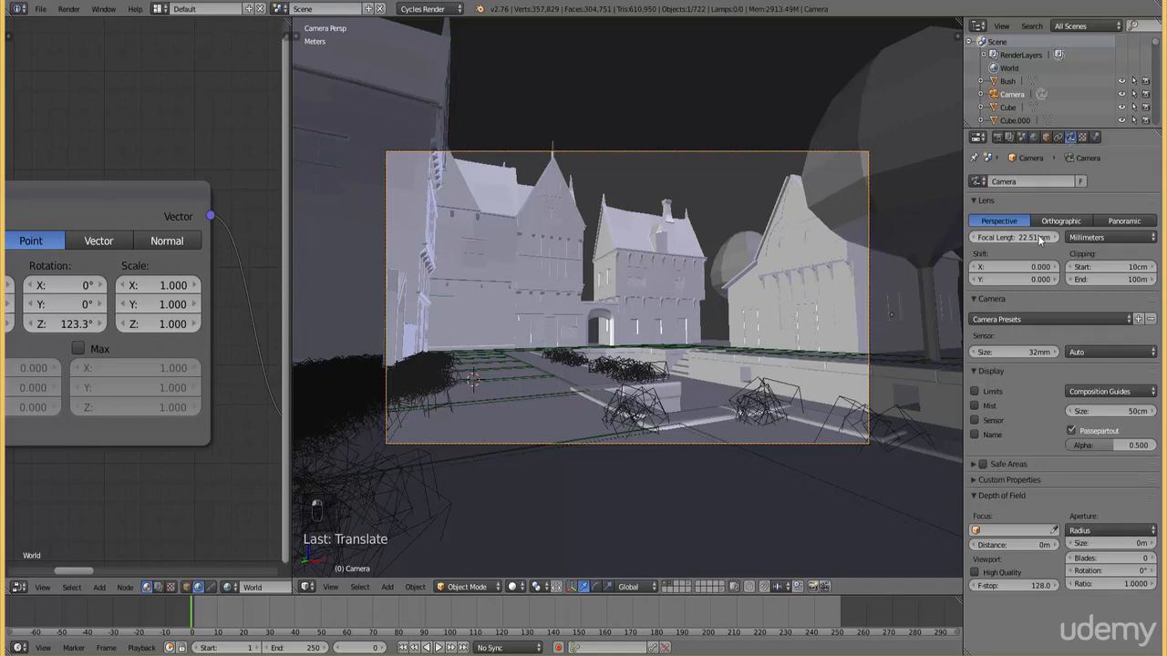
mouse_move(1015, 237)
left_mouse_down()
mouse_move(990, 237)
mouse_move(1008, 237)
left_mouse_up()
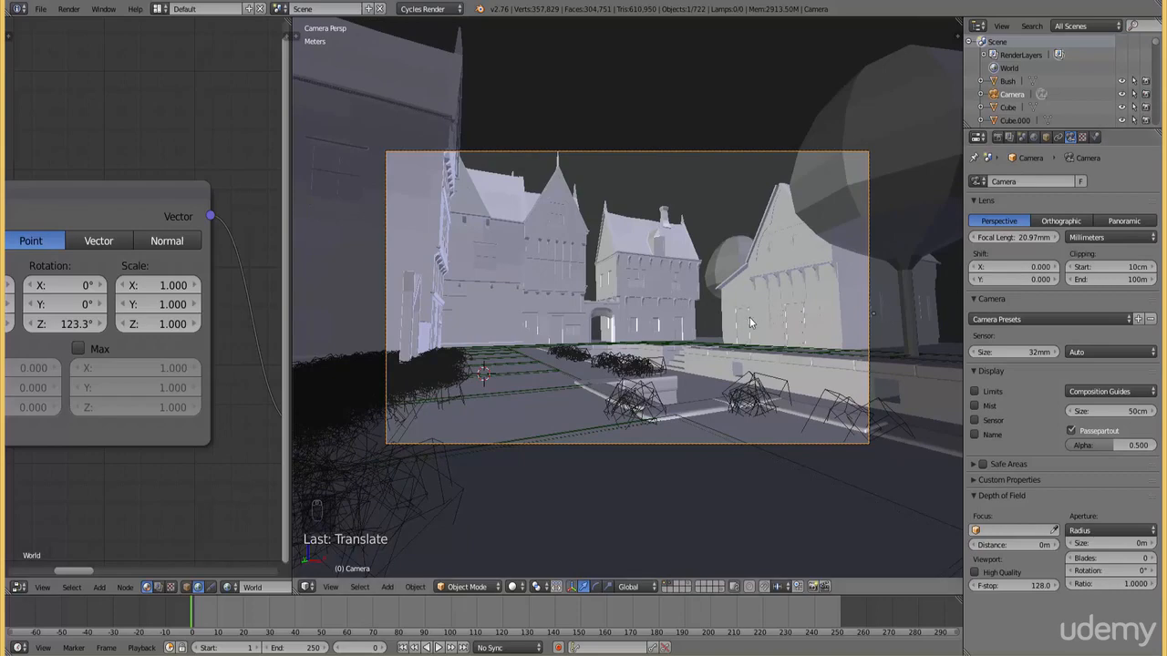
key("g")
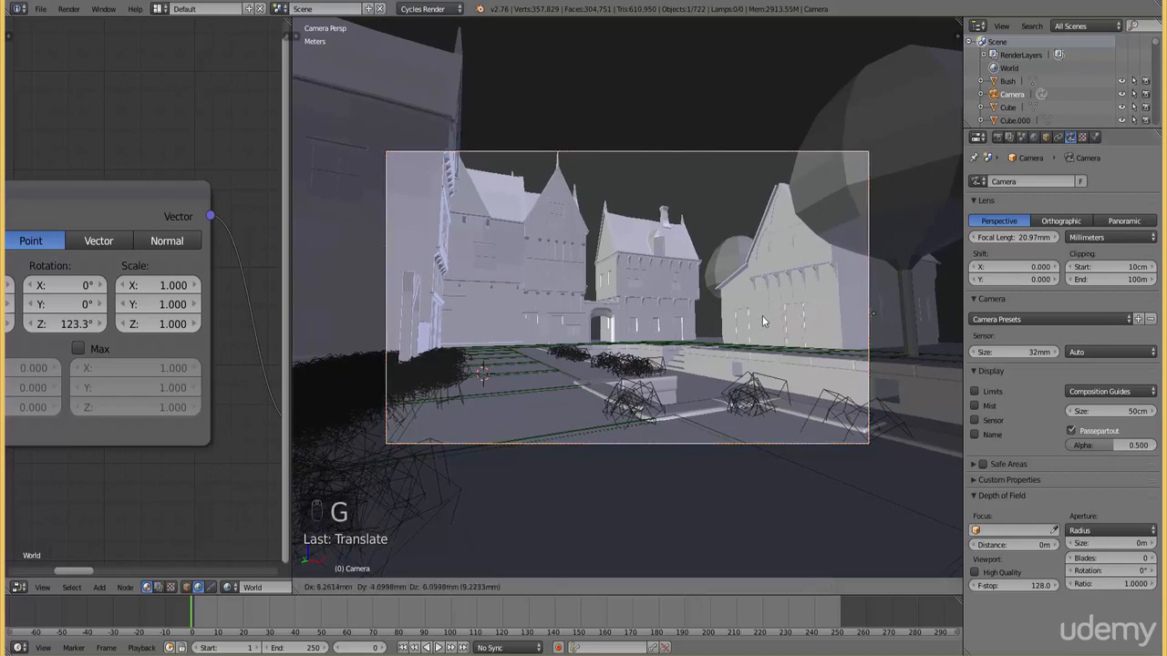
left_click(781, 301)
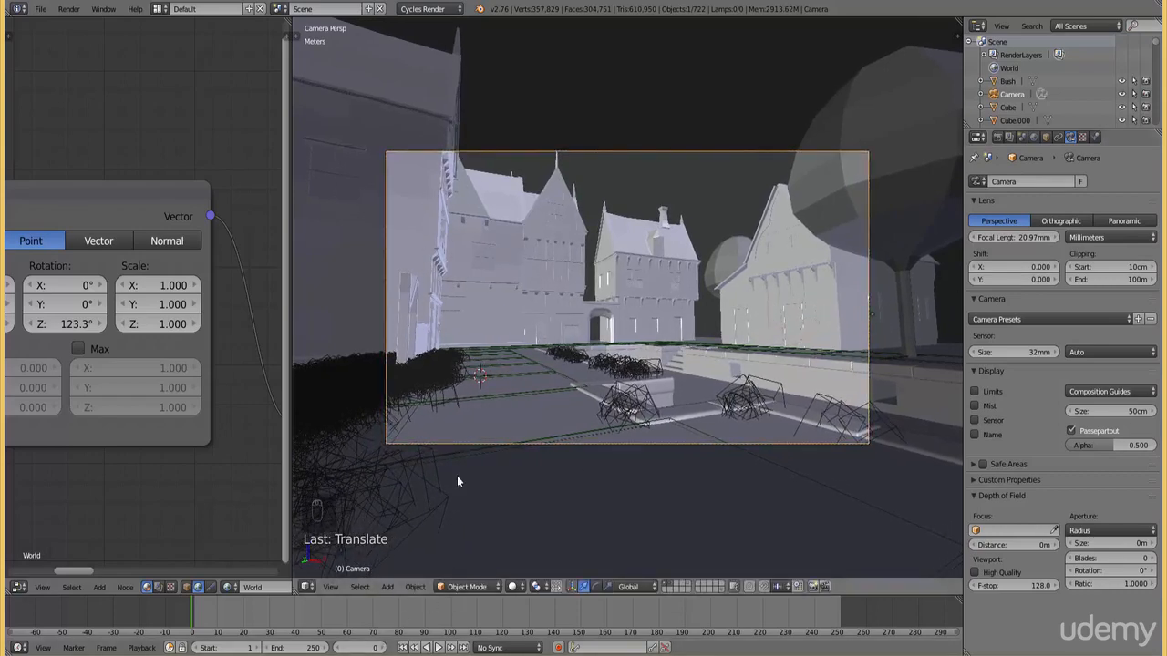
left_click(511, 586)
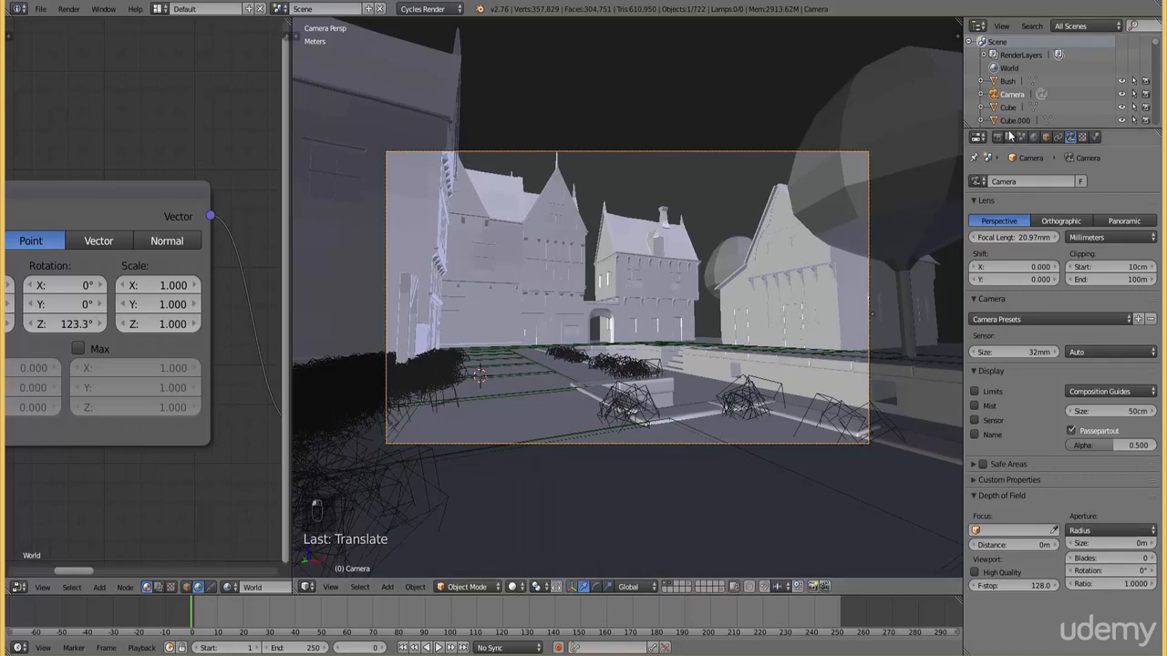
scroll(795, 281, "up", 2)
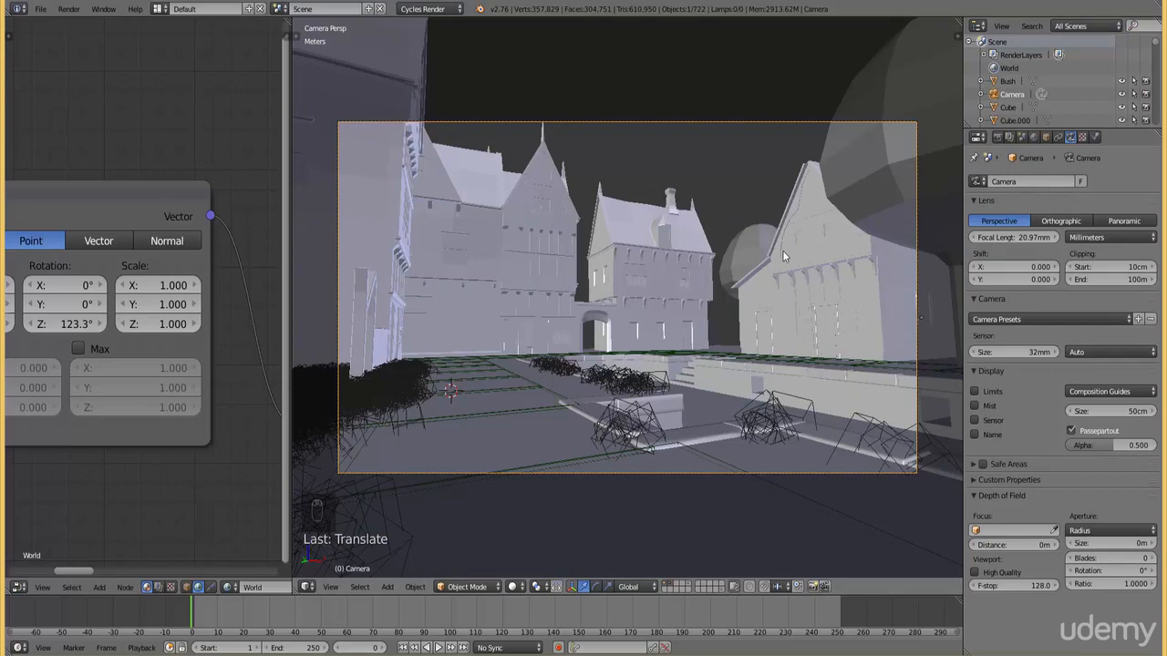
Try a Clamp Direct value of 0.01 in the sampling settings and preview the camera view with rendered shading
left_click(997, 137)
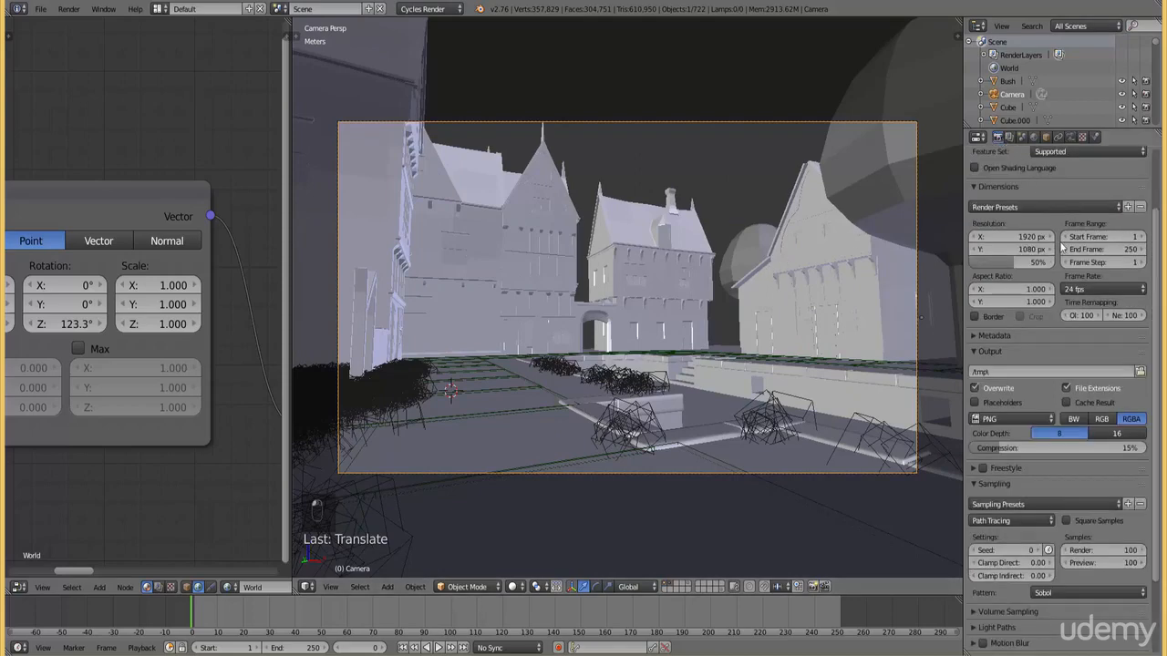
left_click(1030, 562)
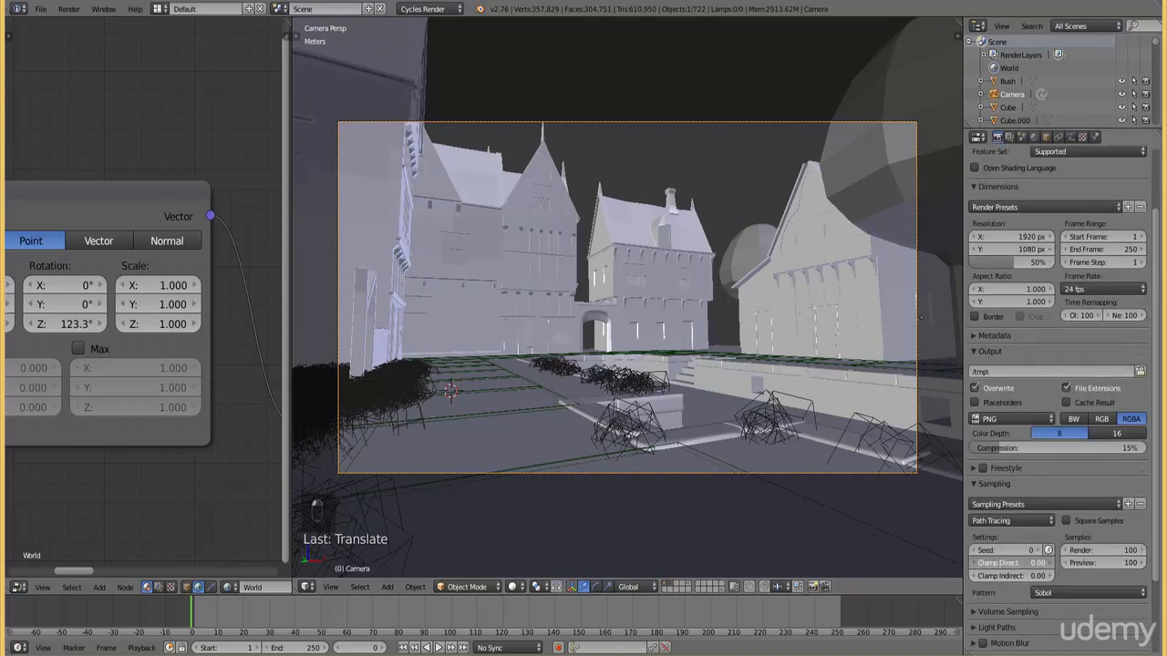
key("BackSpace")
type("0.01")
key("Return")
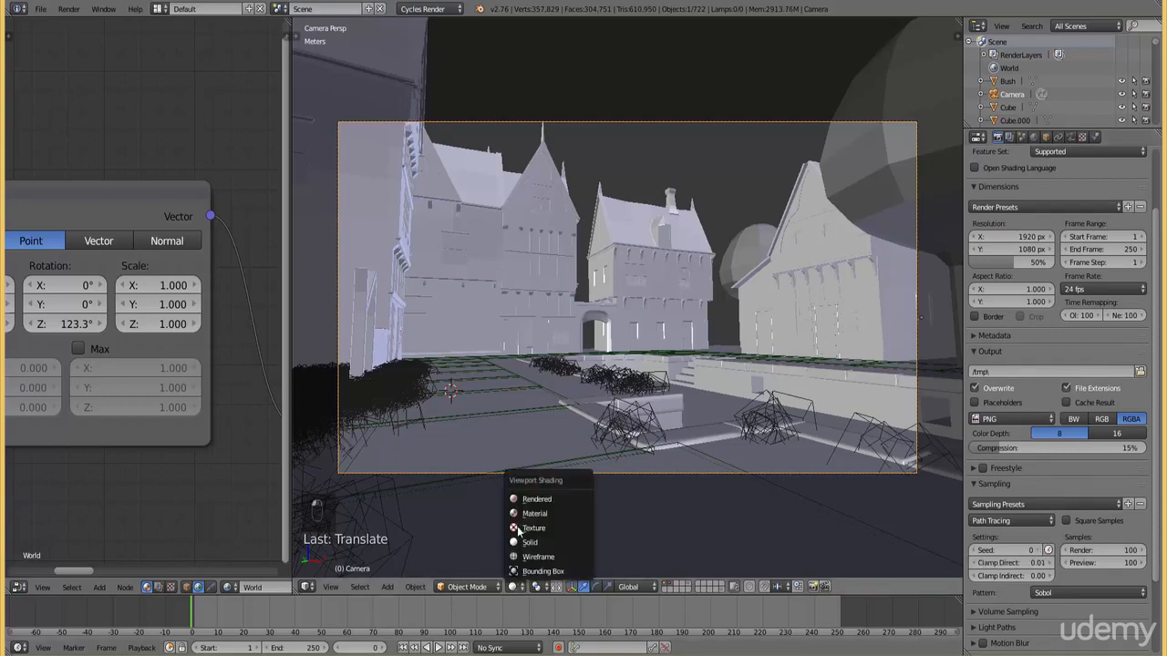
left_click(516, 586)
left_click(537, 498)
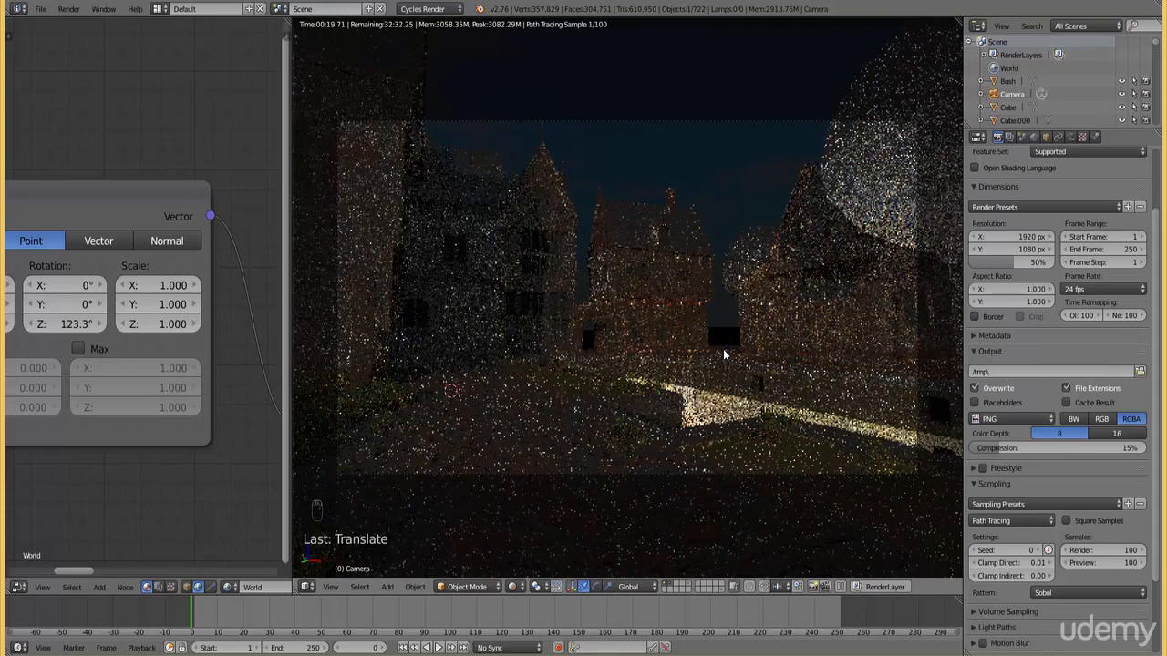
Reset Clamp Direct to 0 and try a Clamp Indirect value of 0.01 in the rendered preview
left_click(1030, 563)
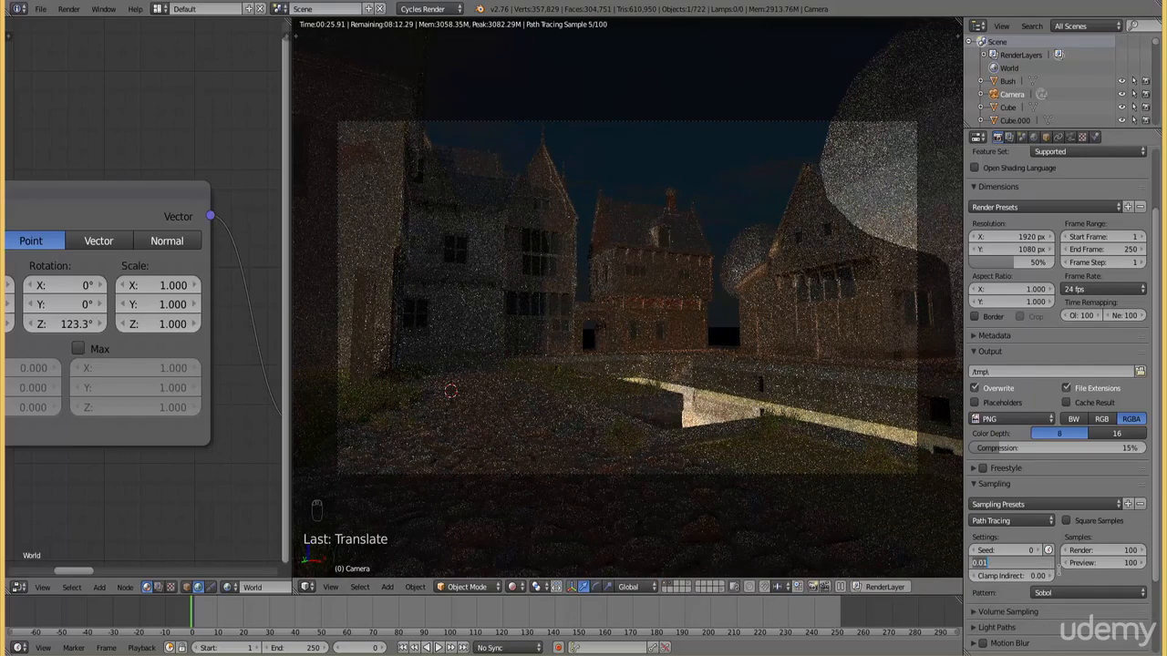
type("0")
key("Tab")
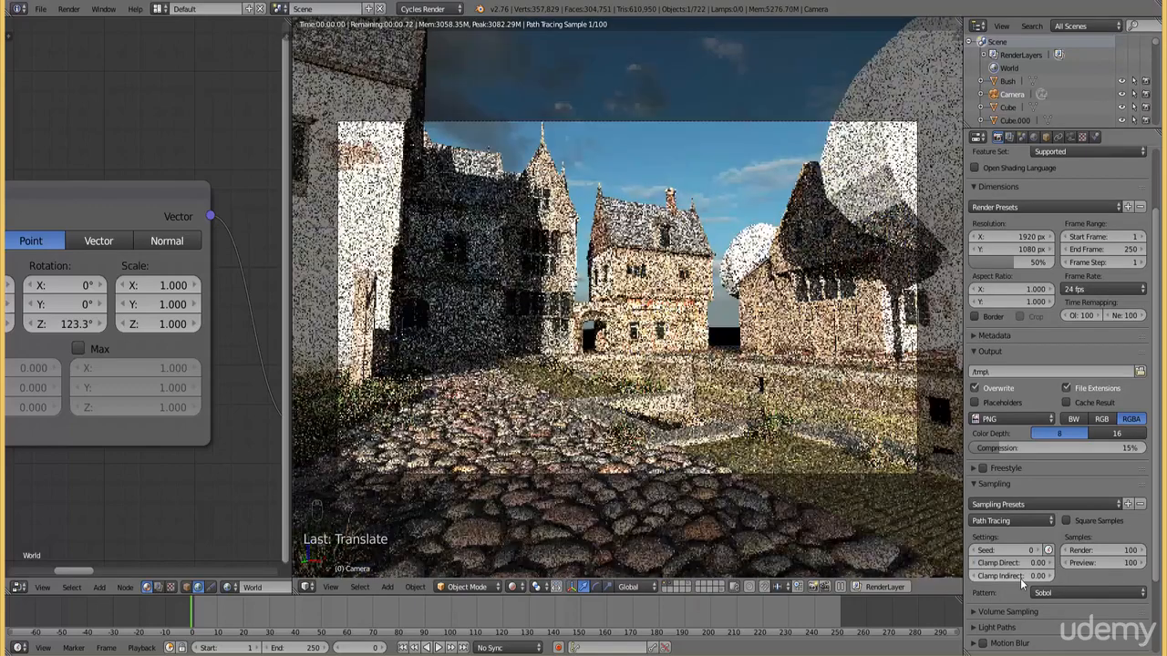
key("BackSpace")
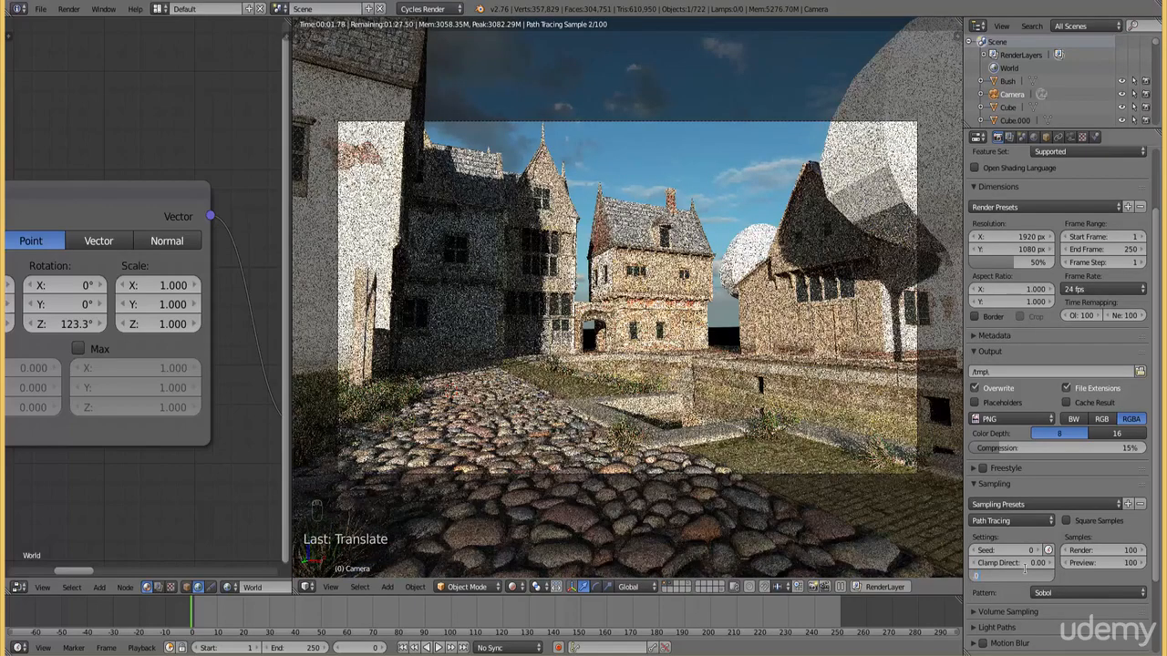
type(".01")
key("Return")
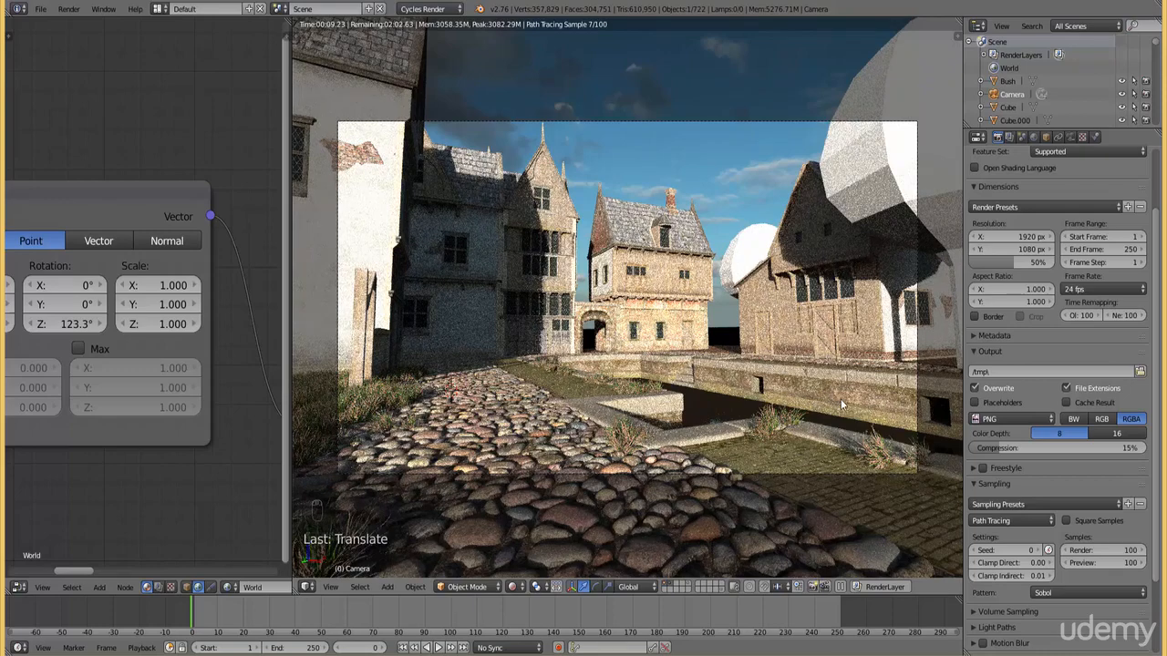
Select the canal's water plane, inspect its material settings and preview the camera view with rendered shading
key("z")
key("KP_7")
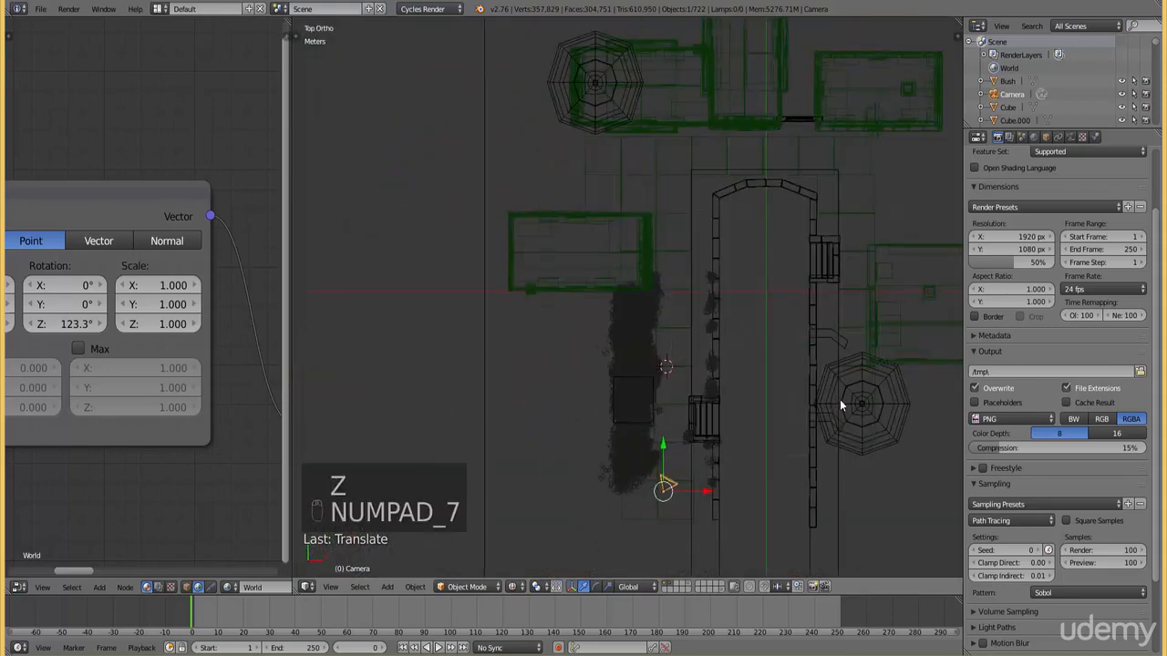
right_click(680, 416)
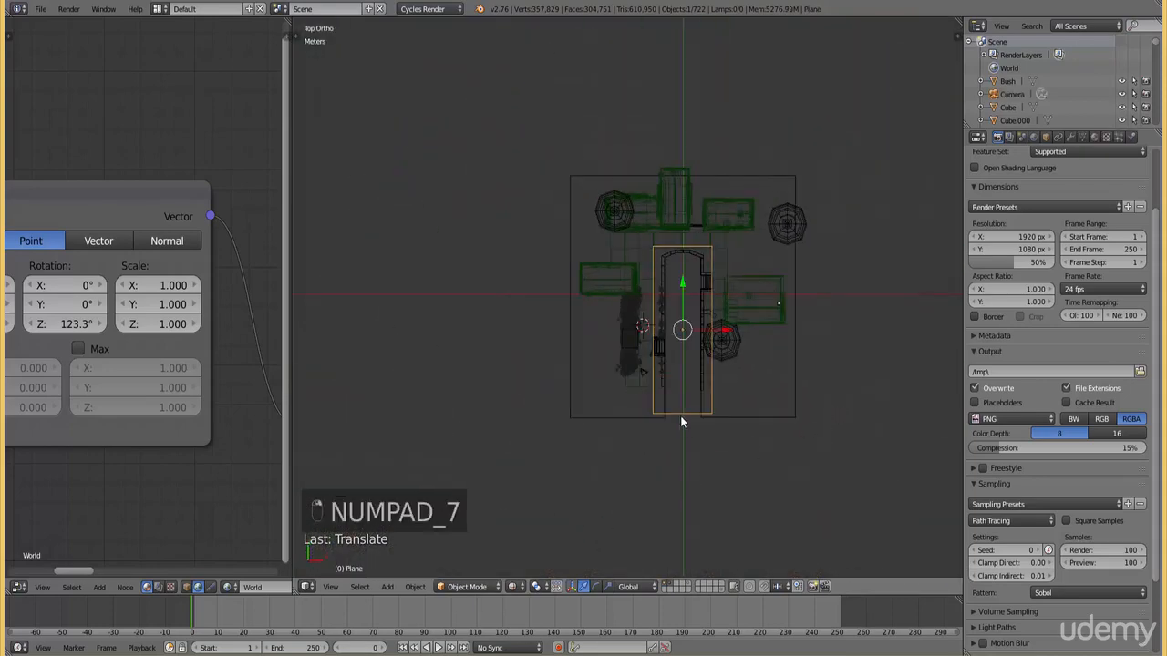
key("KP_0")
key("z")
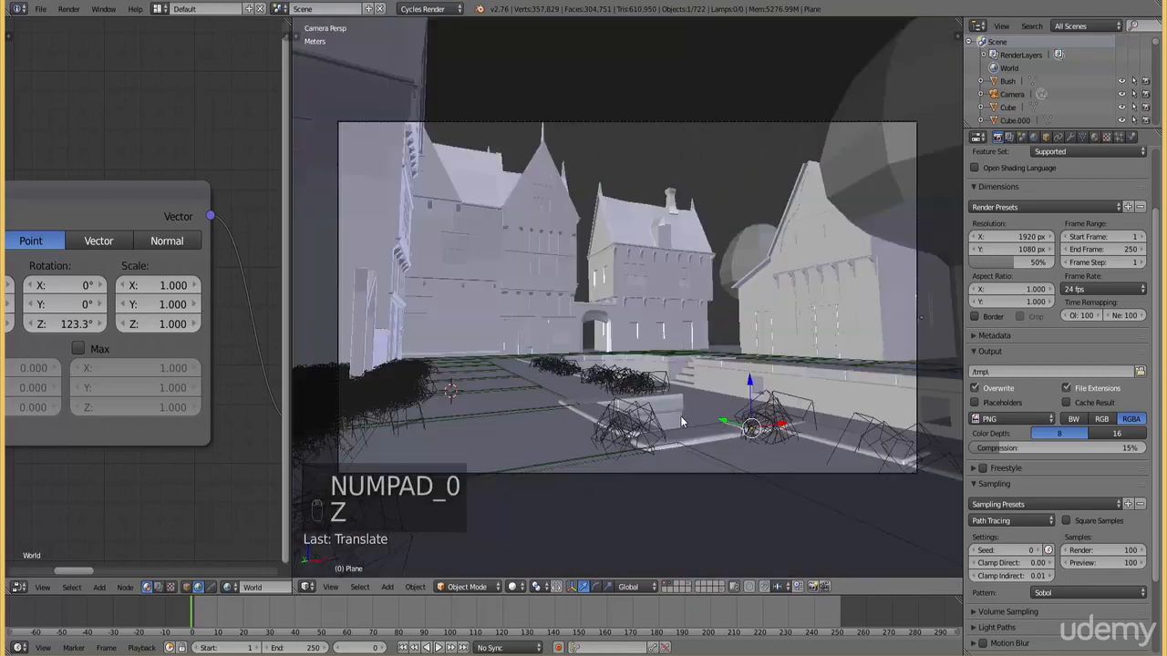
left_click(1094, 137)
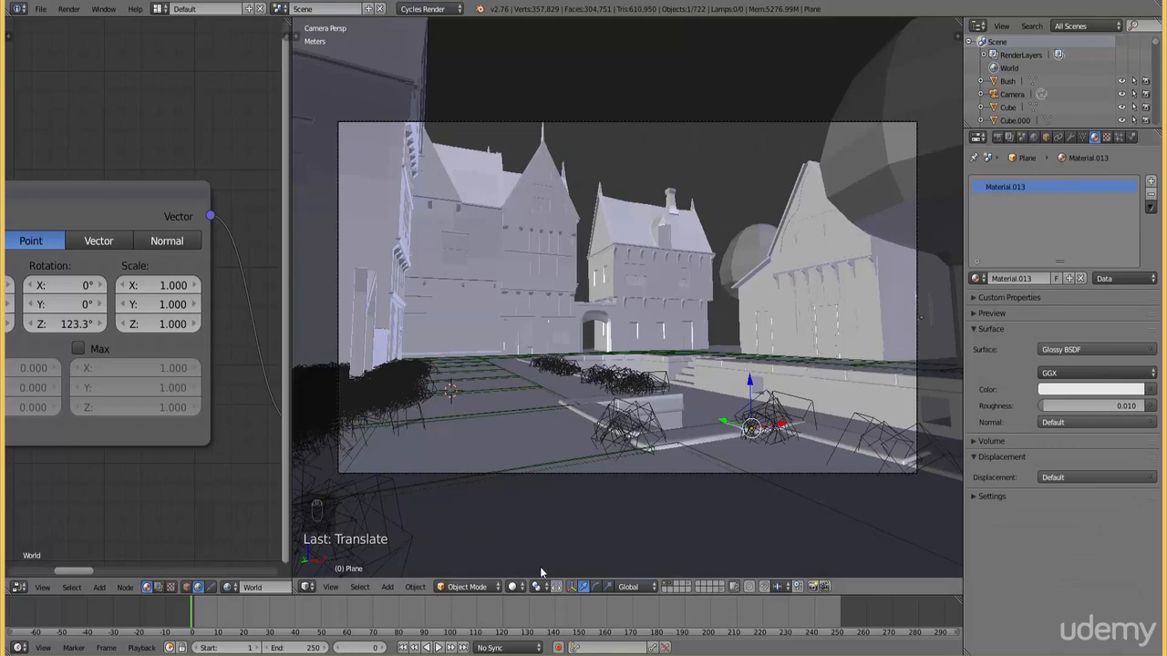
left_click(518, 588)
left_click(532, 506)
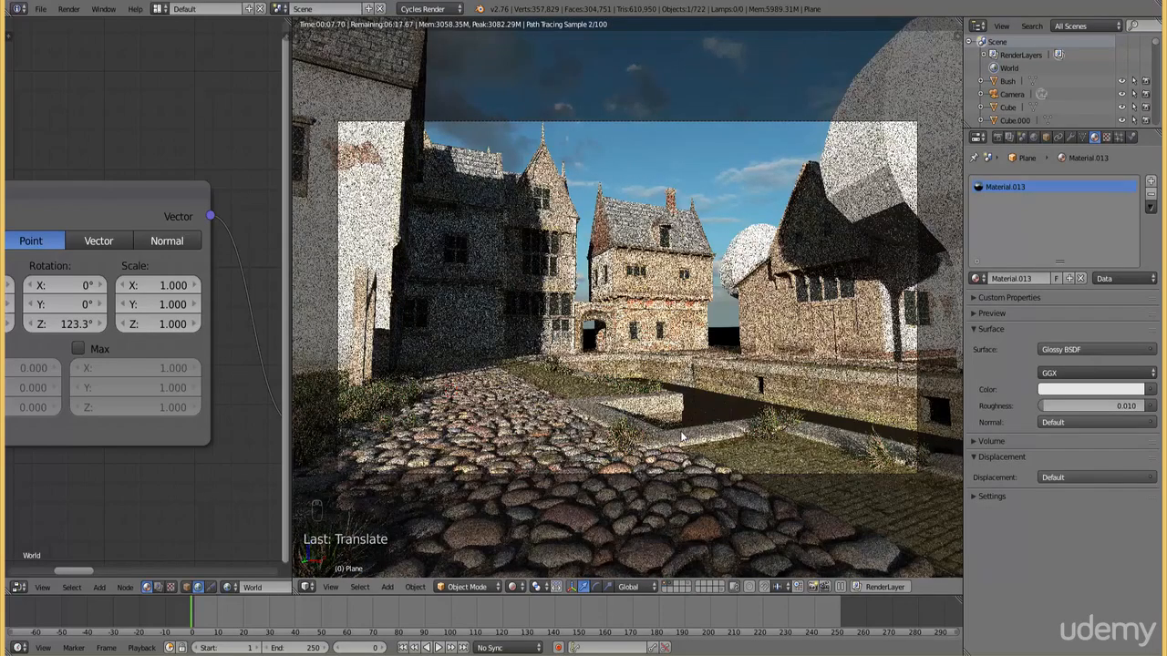
Reset Clamp Indirect to 0 while checking the canal water from above, and return to the rendered camera view
key("KP_7")
scroll(680, 431, "up", 5)
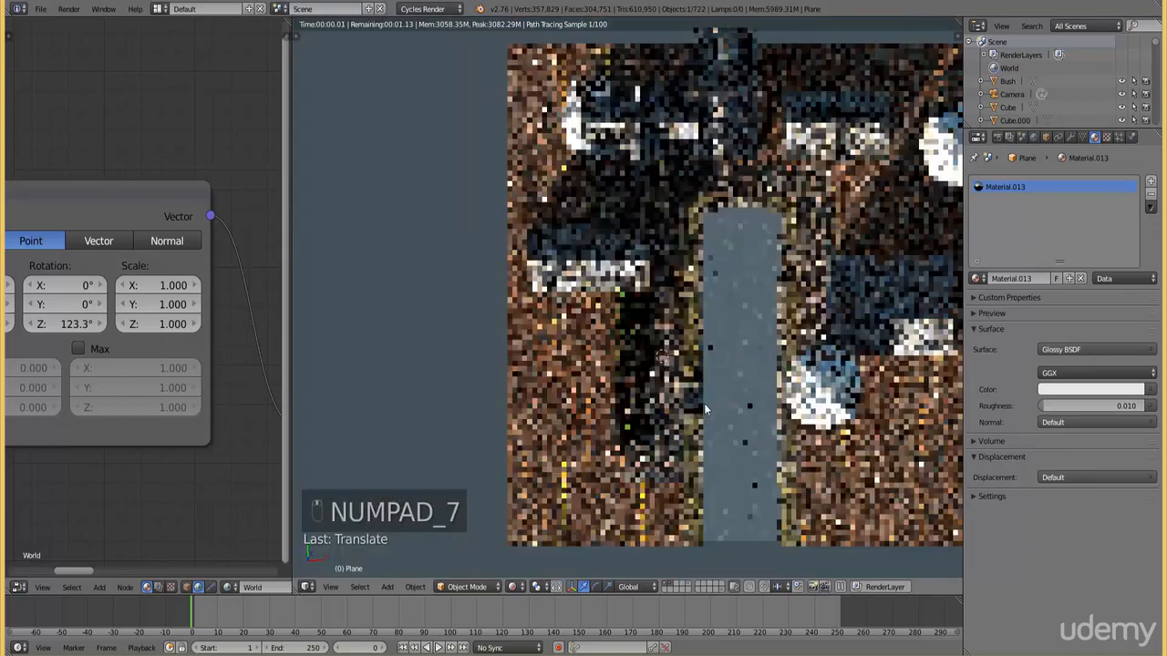
middle_click_drag(704, 403, 669, 366)
scroll(675, 447, "up", 5)
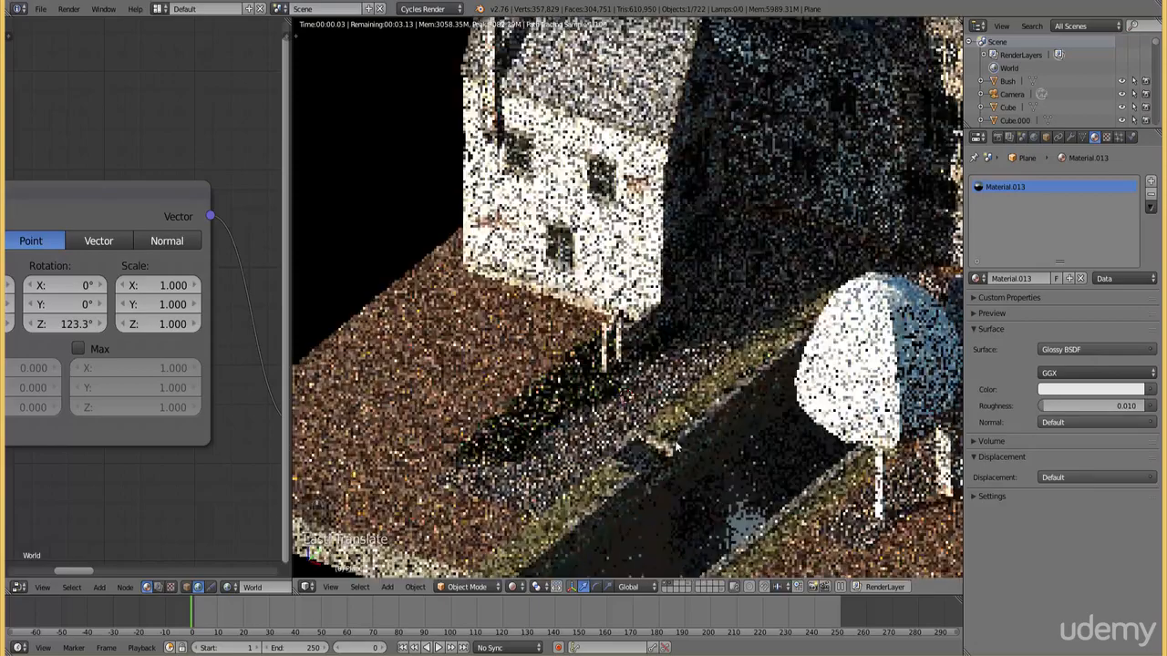
middle_click_drag(672, 454, 669, 445)
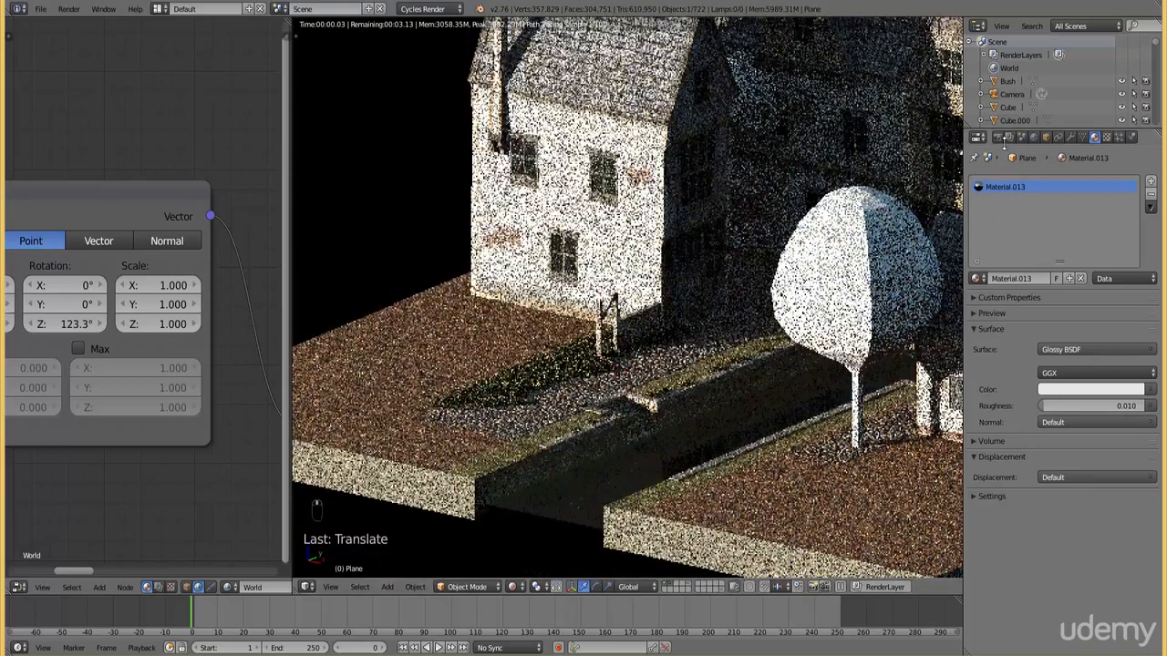
left_click(999, 137)
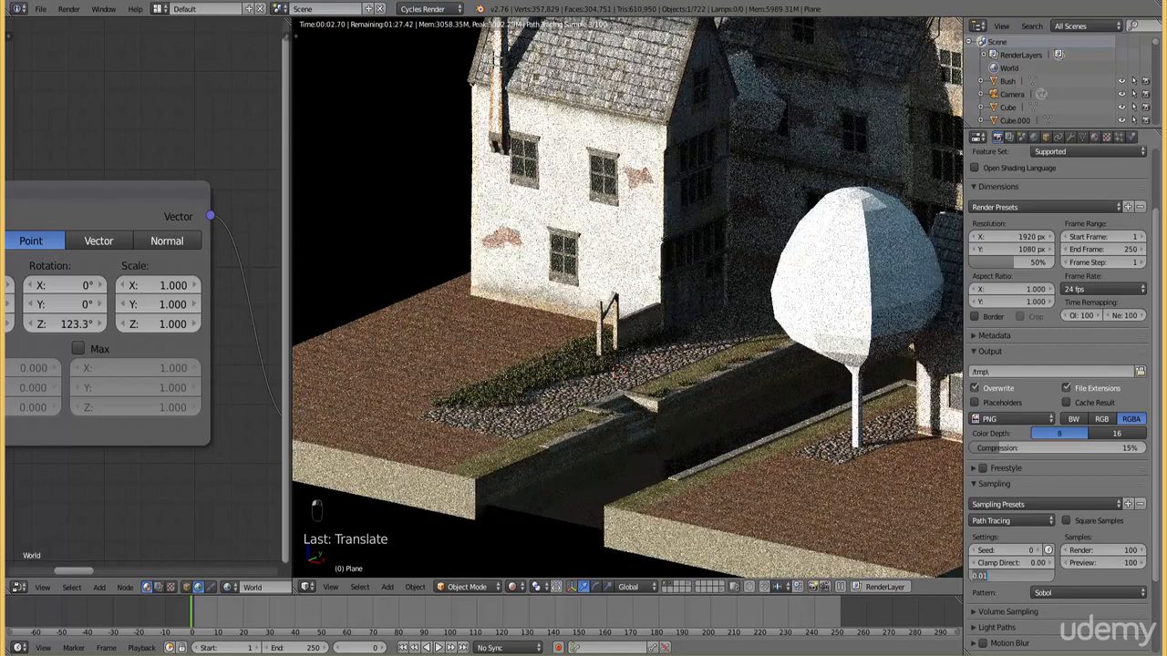
type("0")
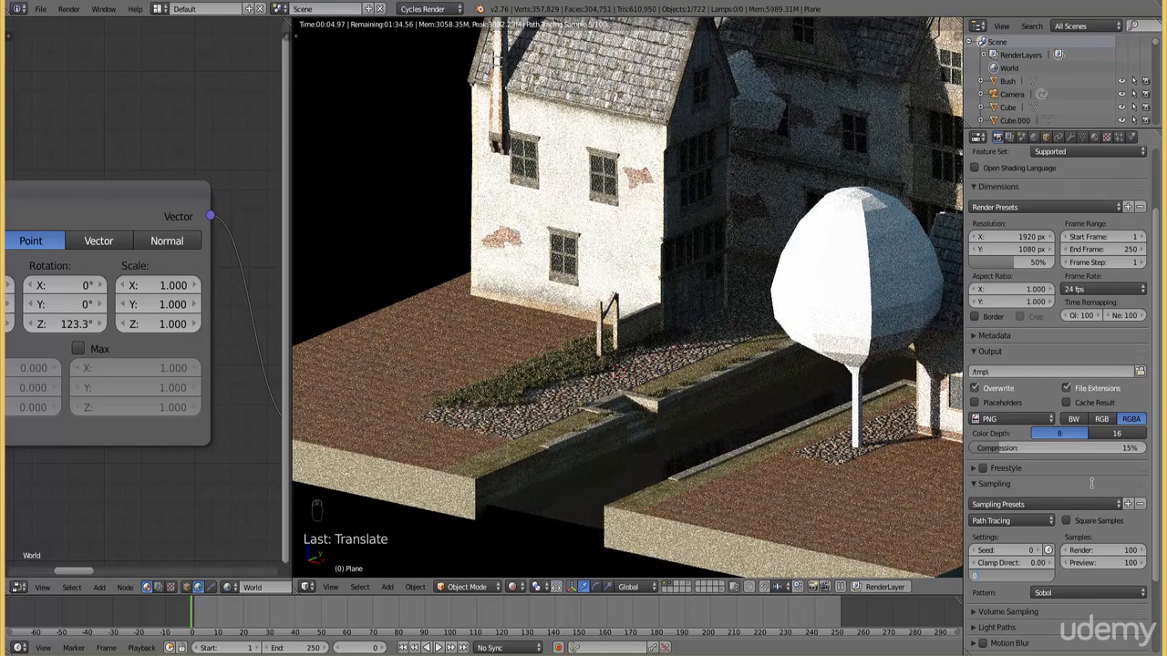
key("Return")
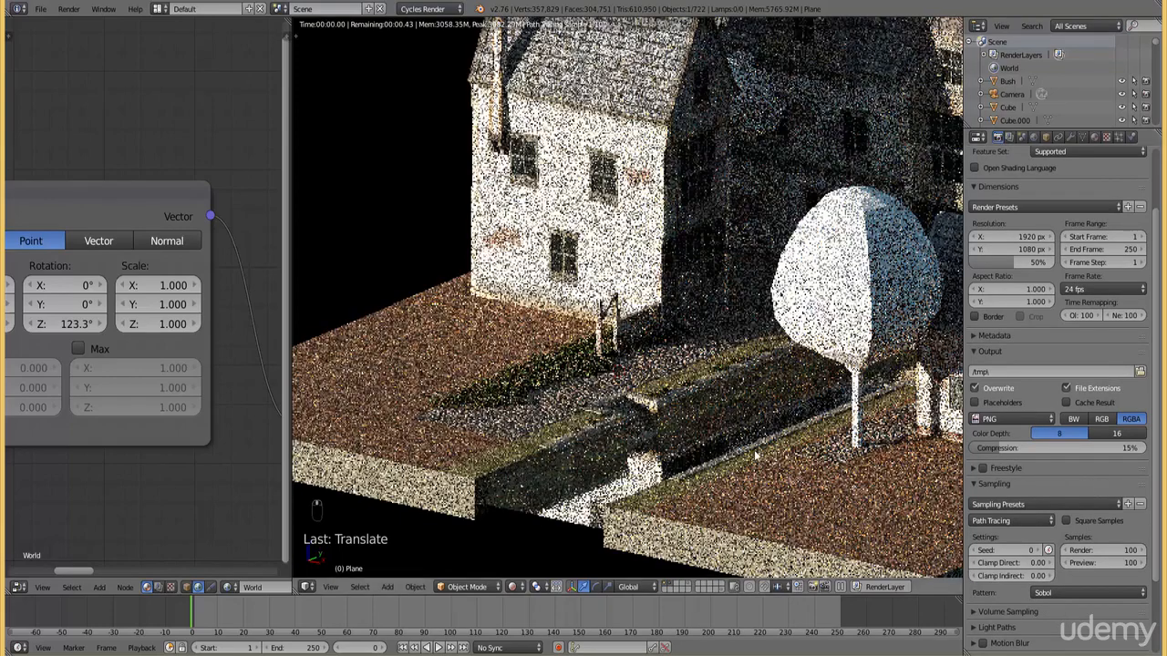
middle_click_drag(755, 456, 758, 460)
key("KP_0")
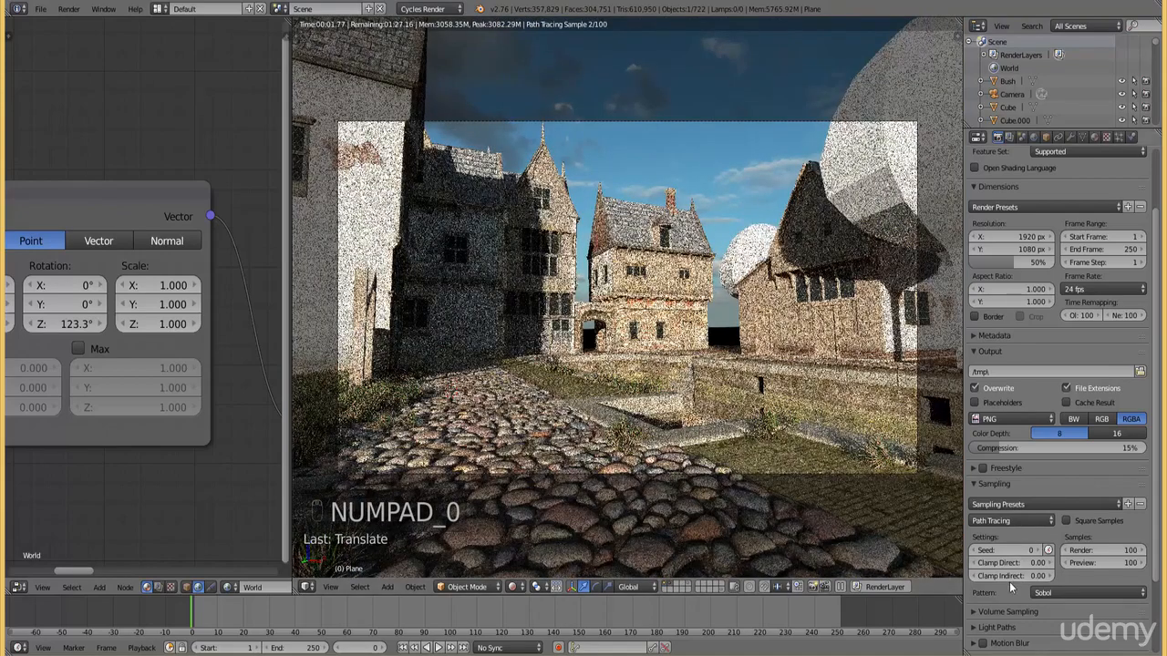
Try a Clamp Indirect value of 0.001 in the rendered preview and reset it to 0
left_click(1008, 577)
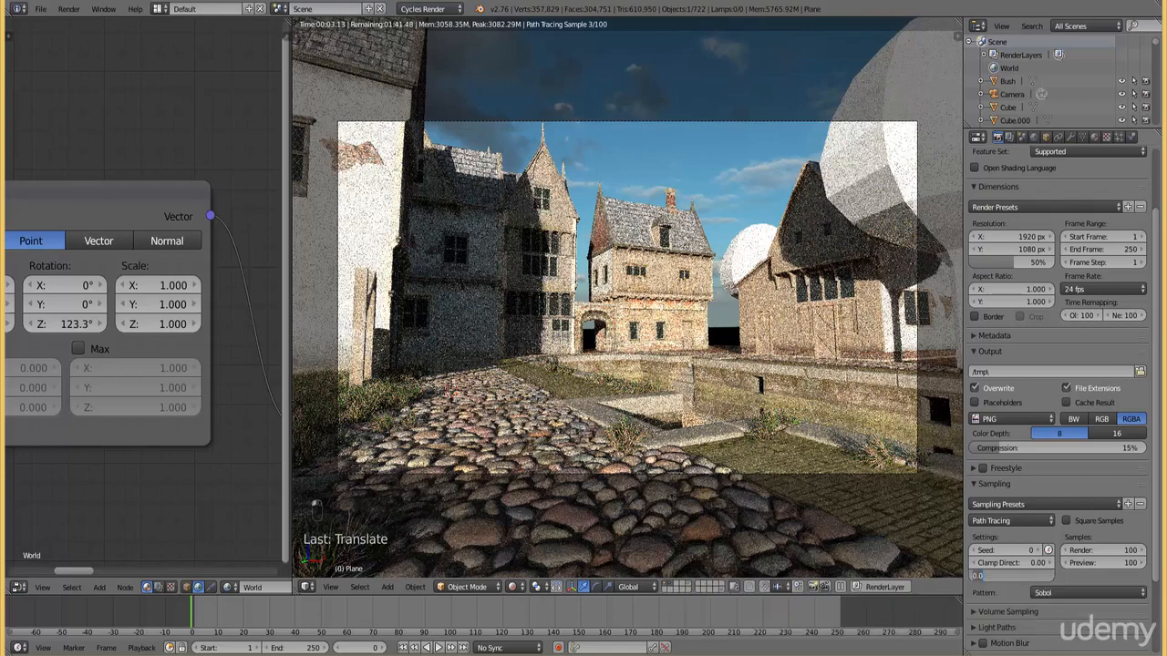
type("01")
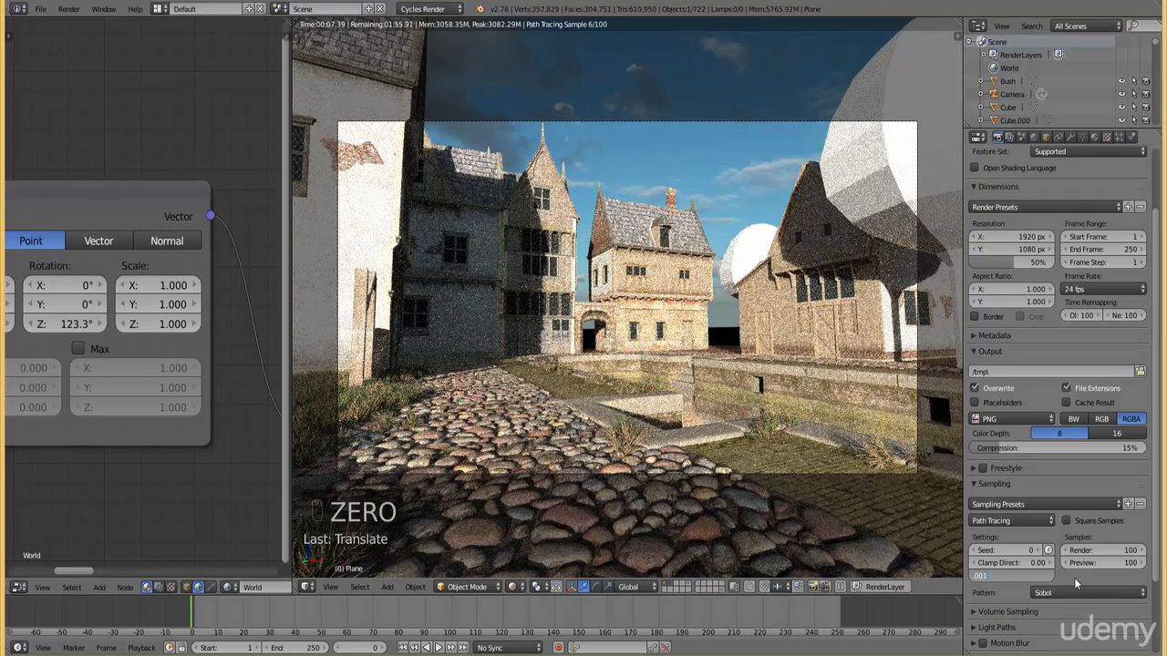
key("Return")
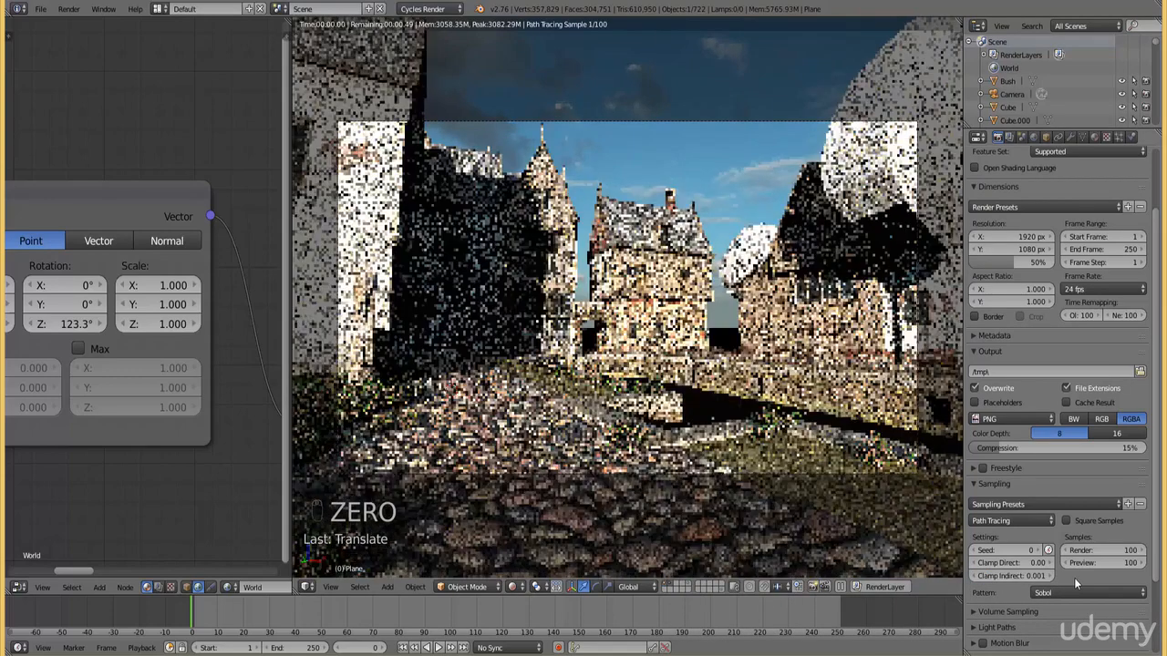
left_click(1022, 576)
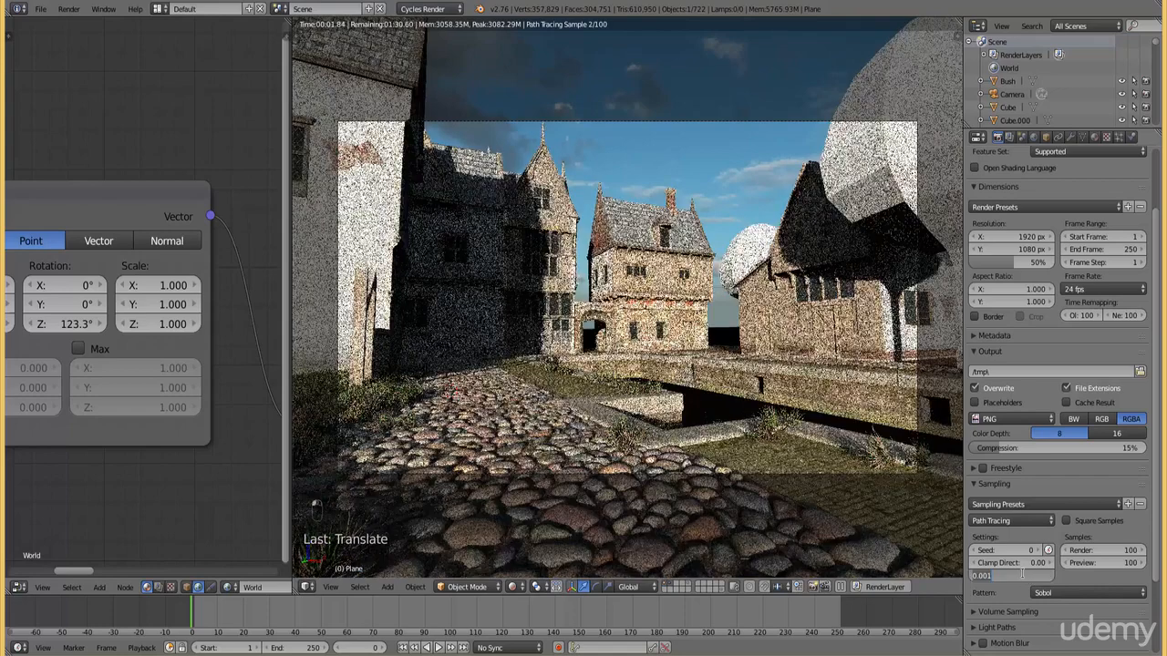
type("0")
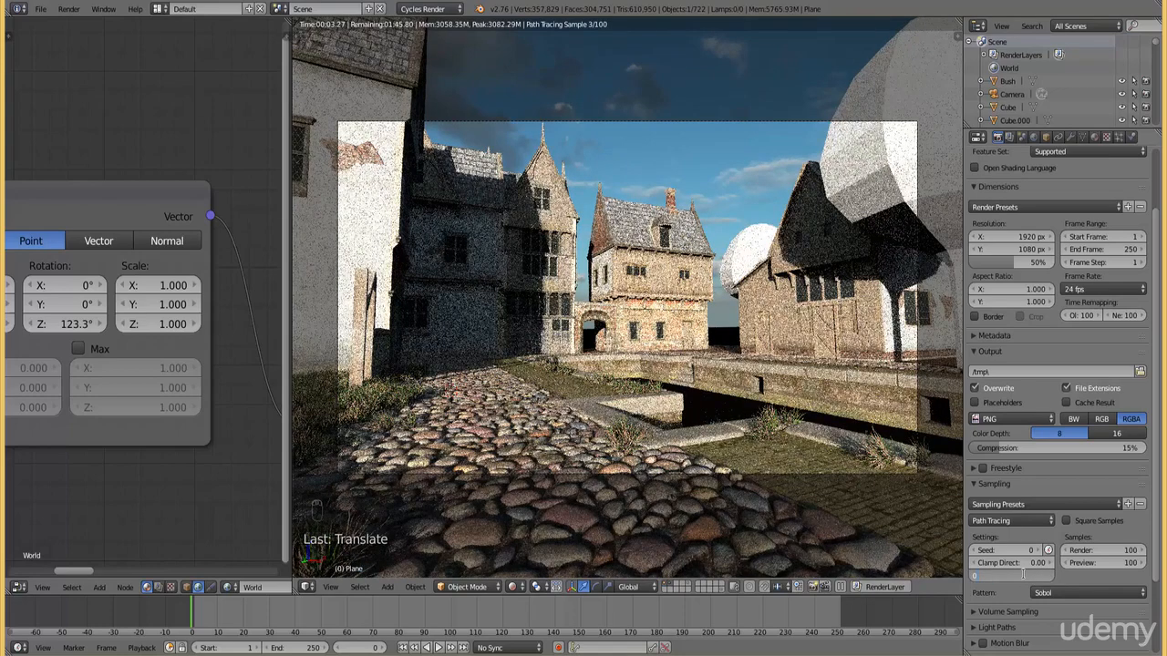
key("Return")
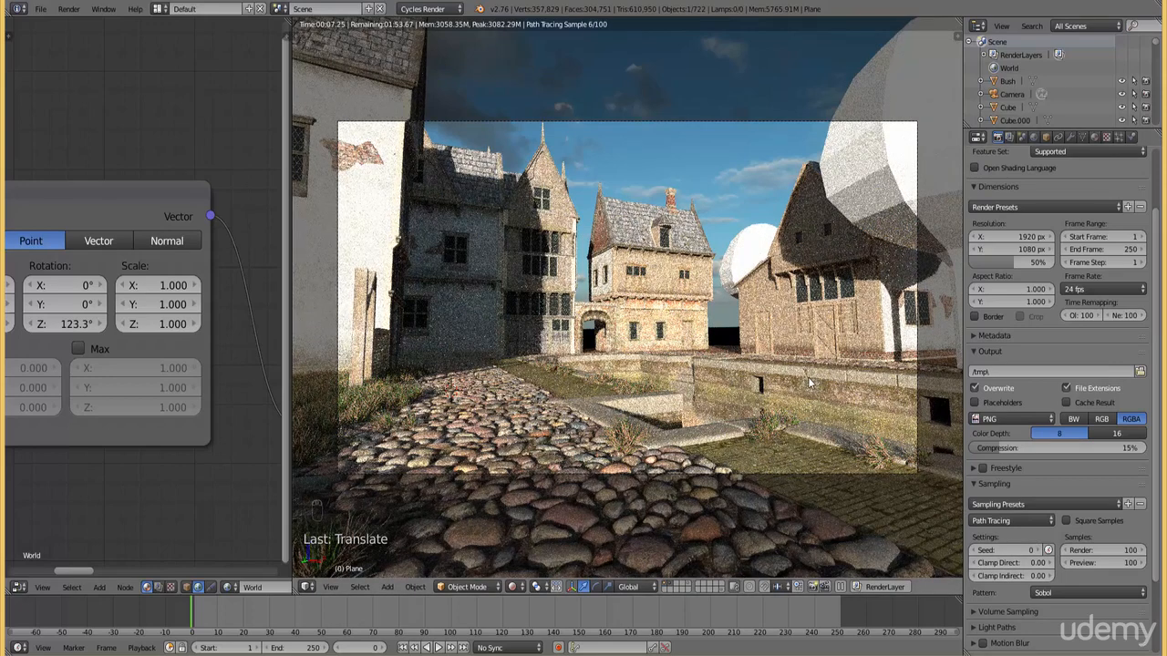
Expand the Light Paths render settings and review the bounce, caustics and Filter Glossy options
left_click(997, 627)
scroll(1010, 624, "down", 3)
scroll(1009, 625, "down", 1)
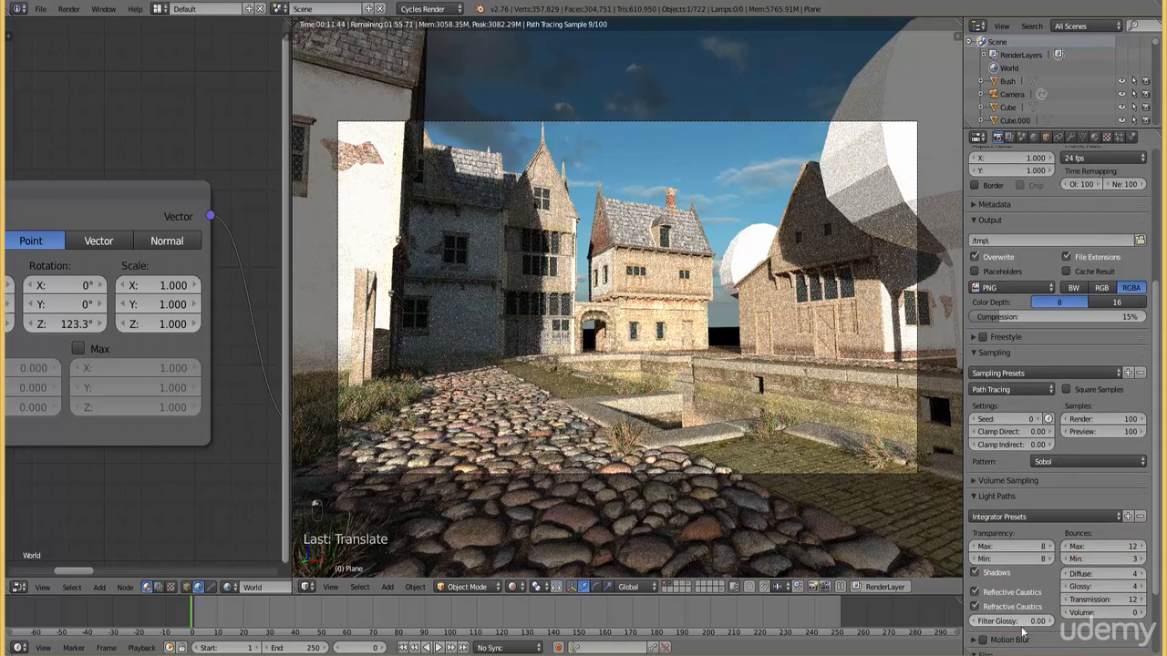
scroll(1021, 630, "up", 1)
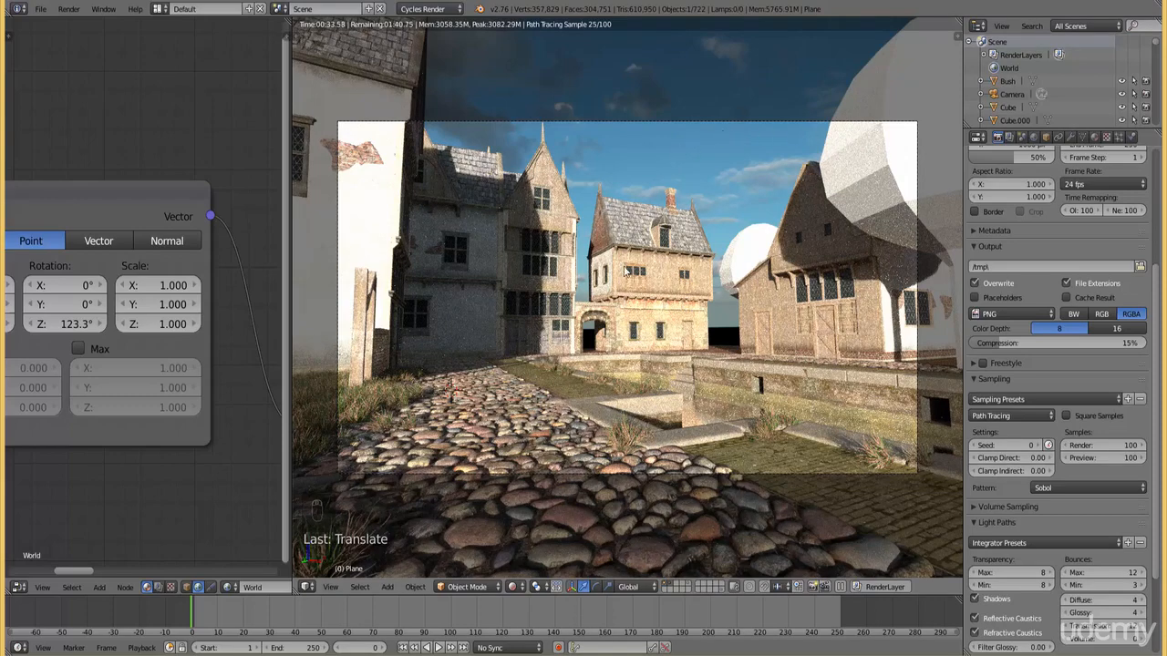
Select the camera and, in rendered shading, move it about 37 cm to a lower viewpoint over the cobbled street
key("z")
right_click(614, 122)
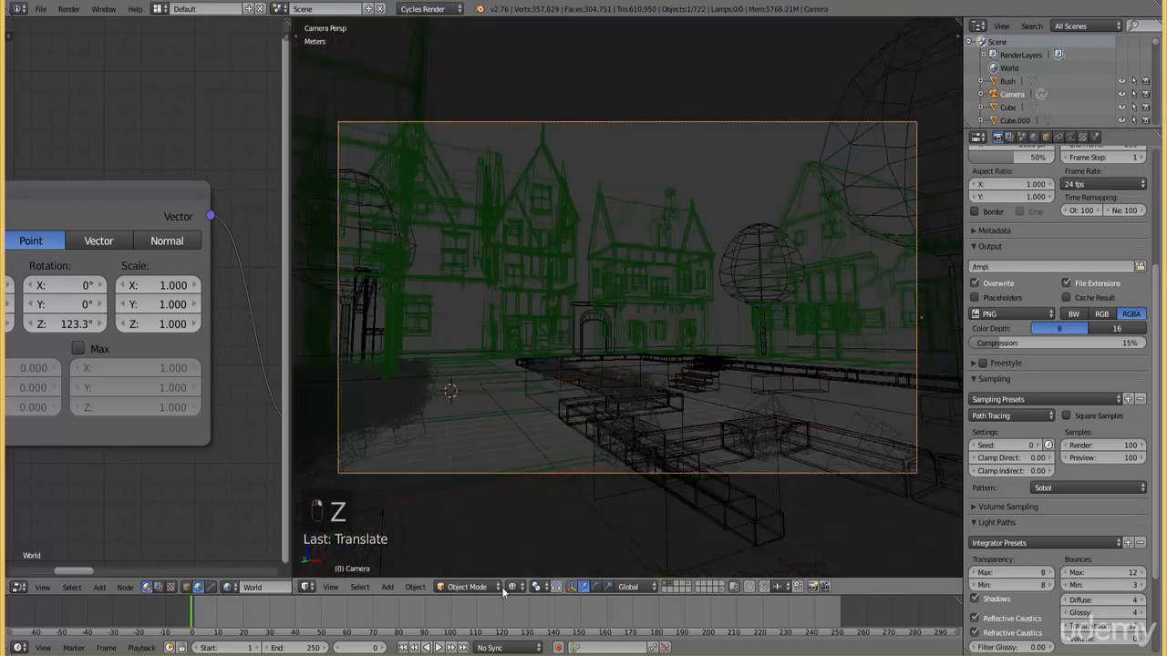
left_click(516, 586)
left_click(542, 505)
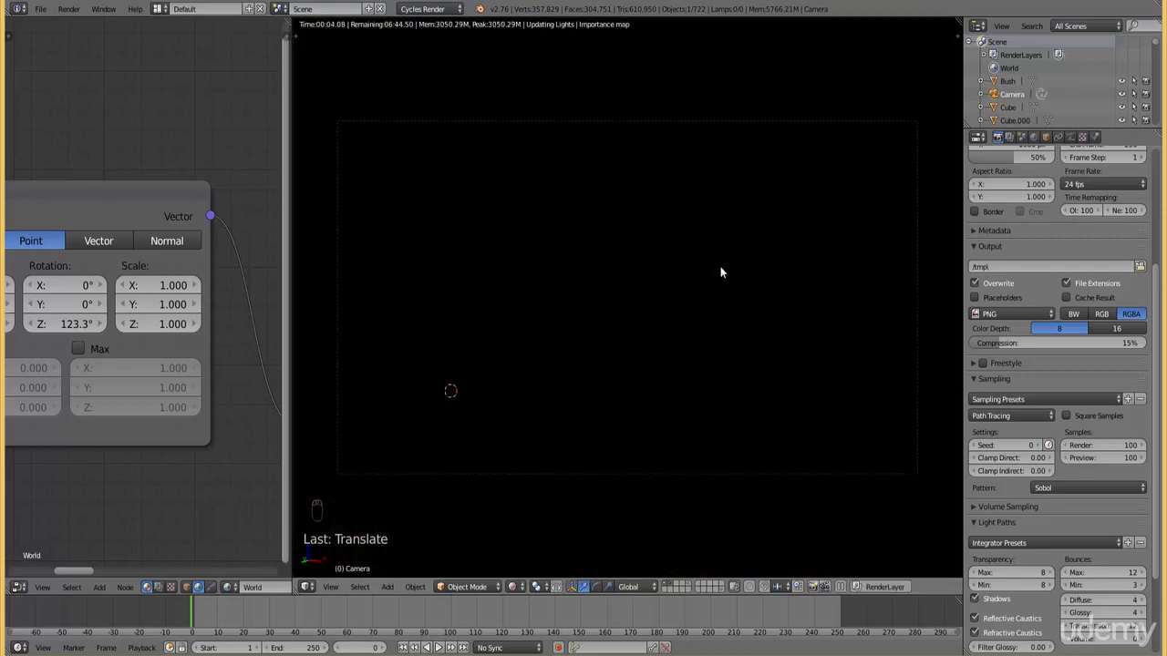
key("g")
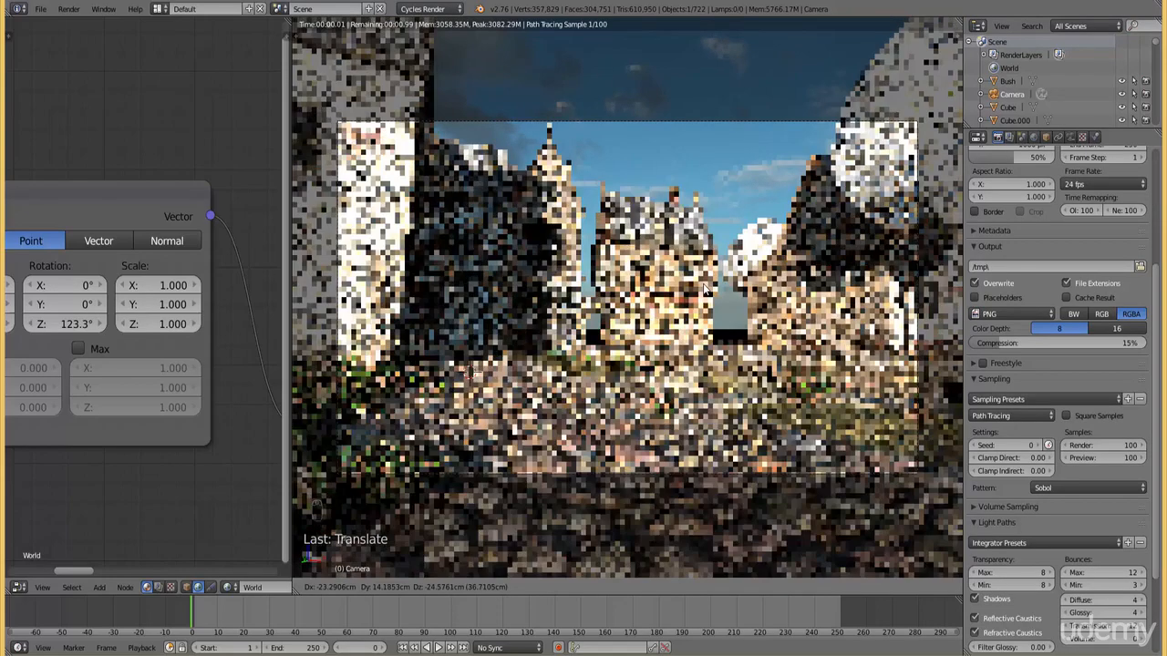
left_click(705, 289)
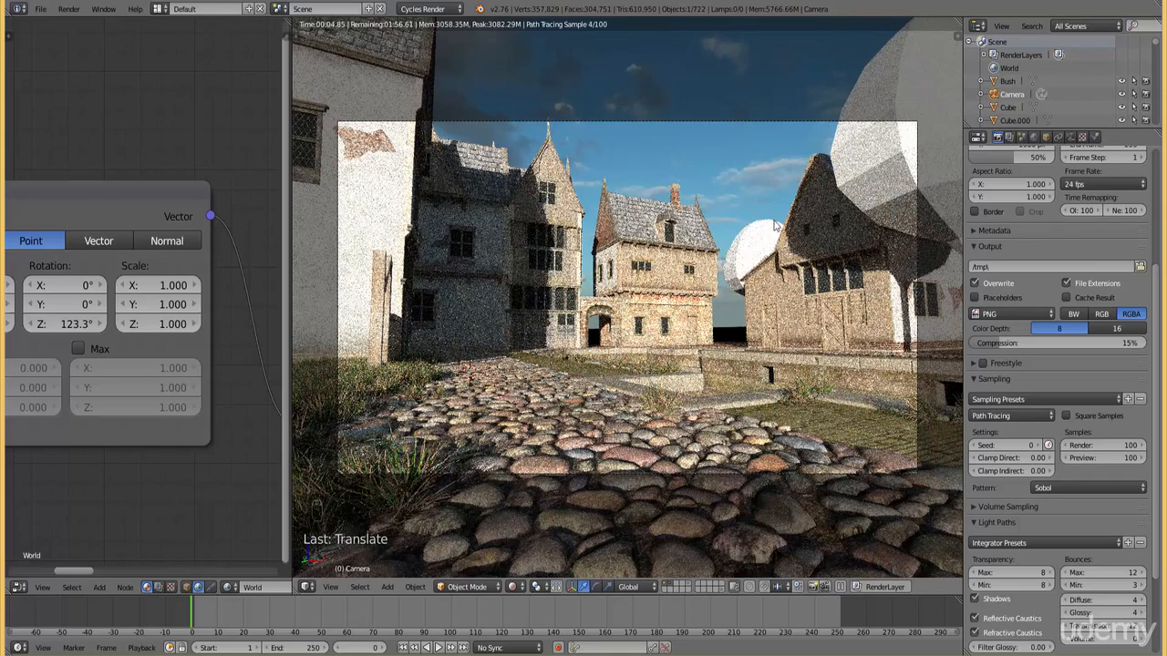
Try a Z location of -10 cm on the world's Mapping node to shift the sky's horizon
middle_click_drag(132, 327, 307, 319)
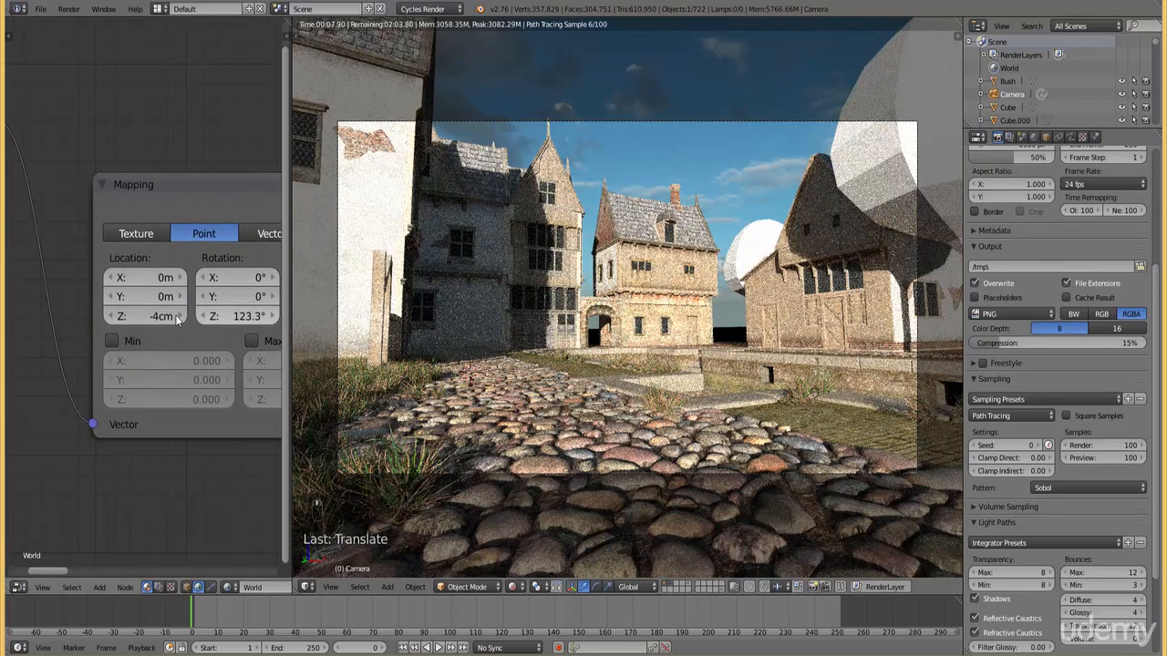
left_click(154, 316)
key("BackSpace")
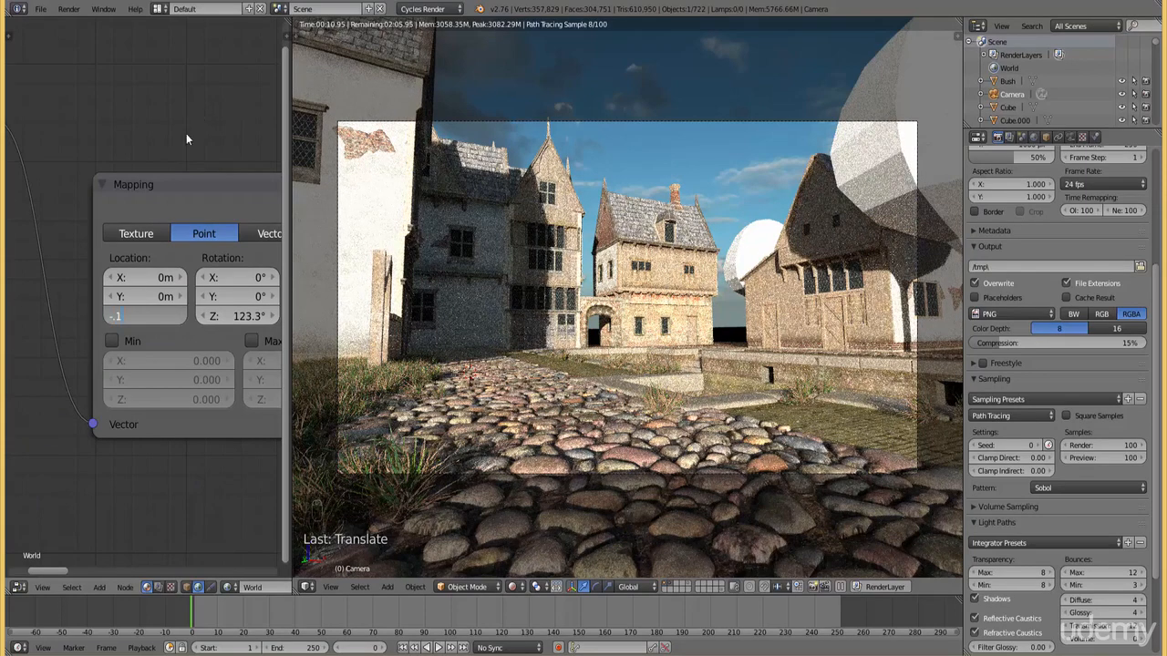
type("-10cm")
key("Return")
Set the Z location of the world's Mapping node to -1 cm
left_click(146, 315)
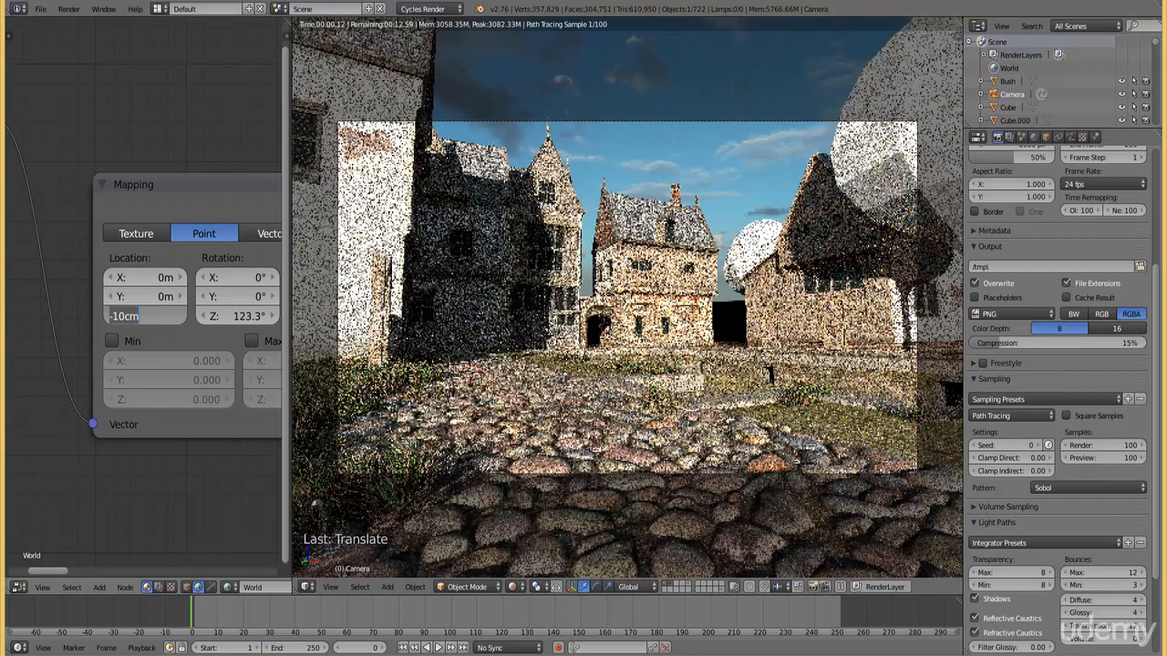
key("BackSpace")
key("BackSpace")
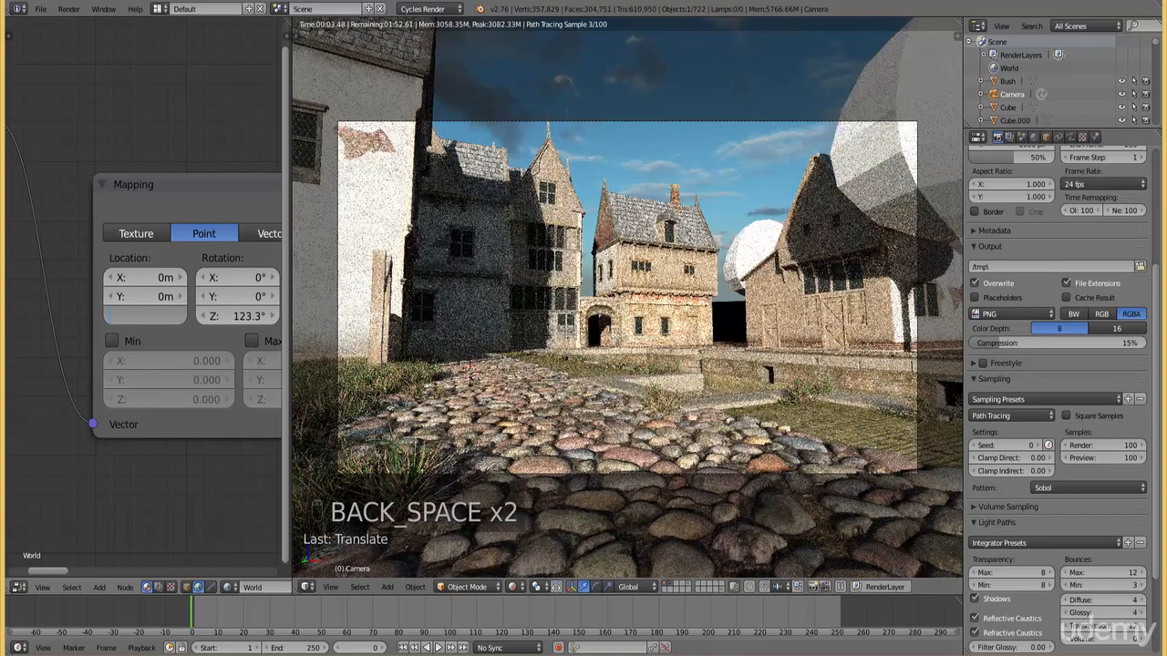
type("-.0")
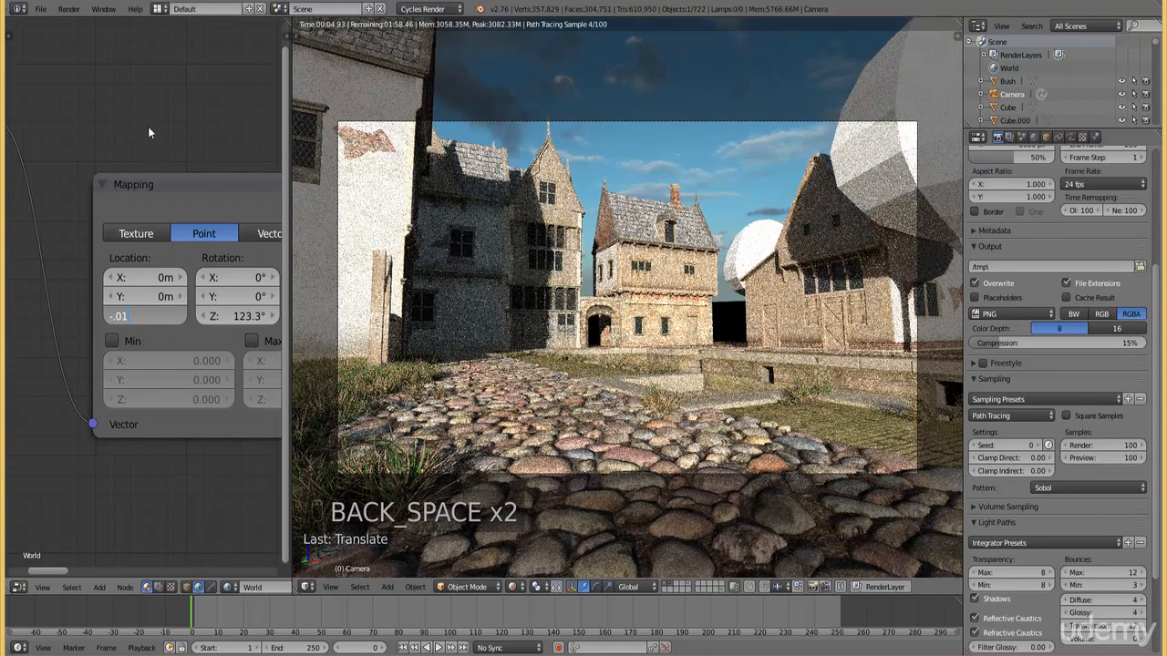
type("1")
key("Return")
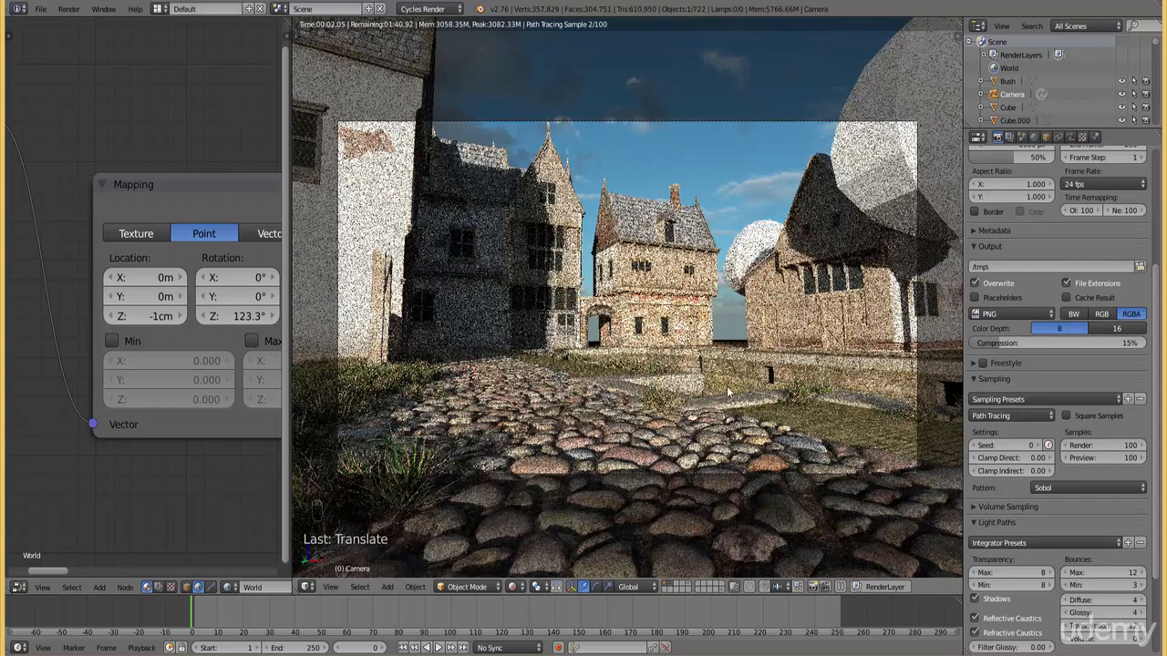
Enlarge the 3D view and examine the layout of buildings, grass and canal from above in solid shading
key("z")
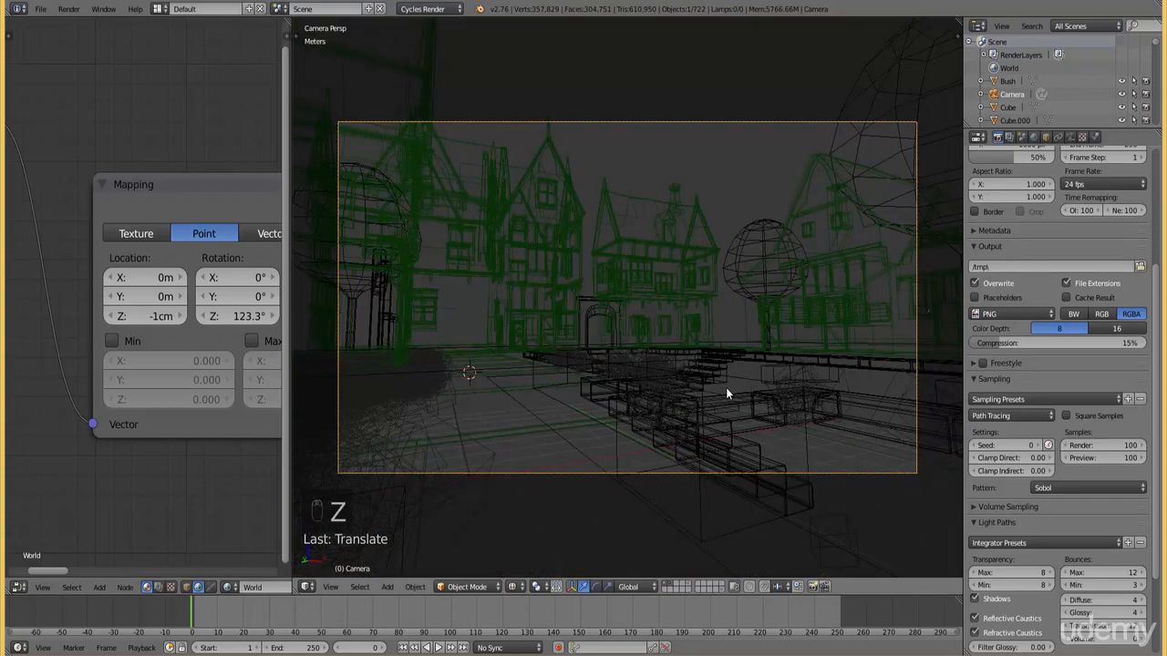
left_click_drag(290, 312, 162, 316)
scroll(302, 338, "down", 1)
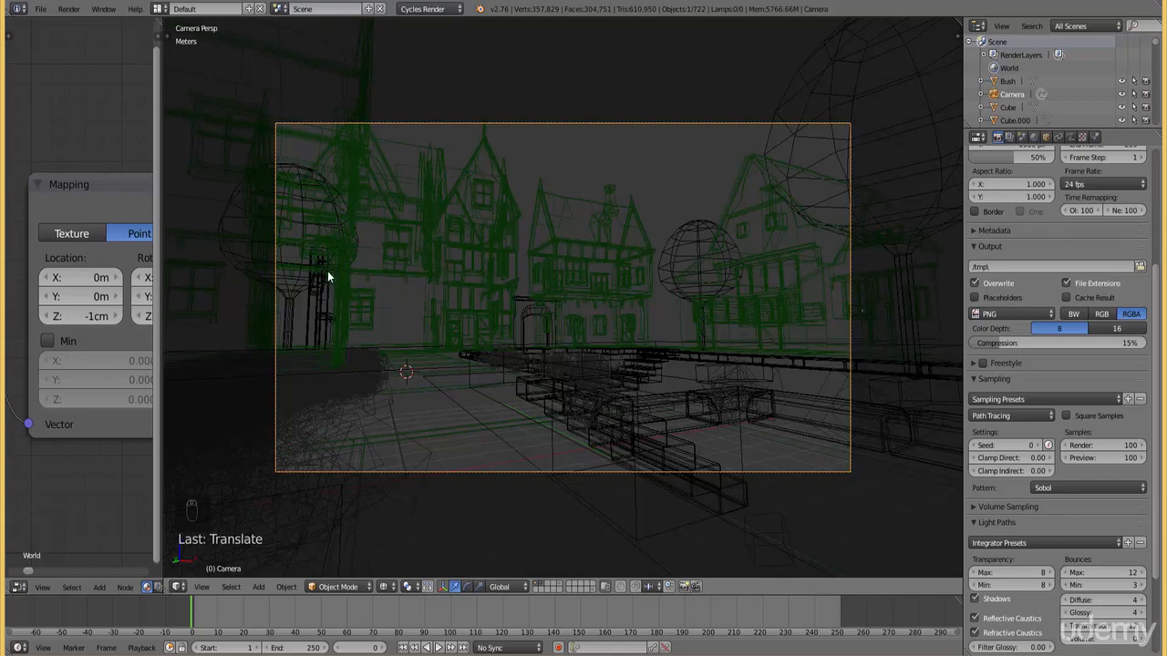
key("KP_7")
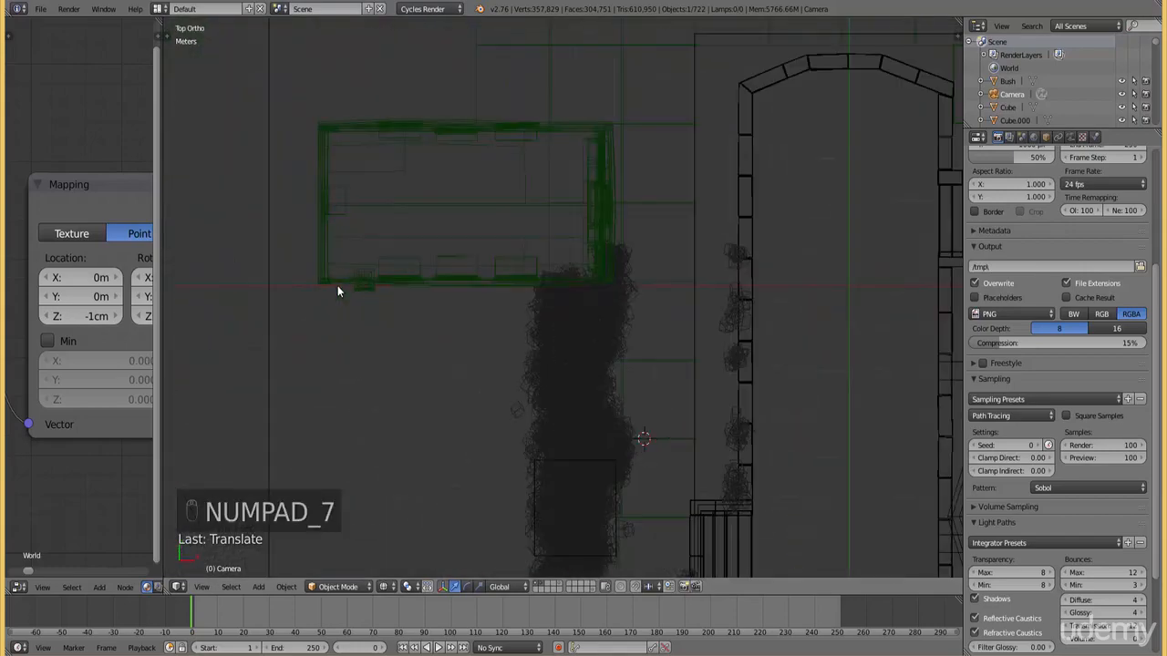
scroll(520, 261, "down", 3)
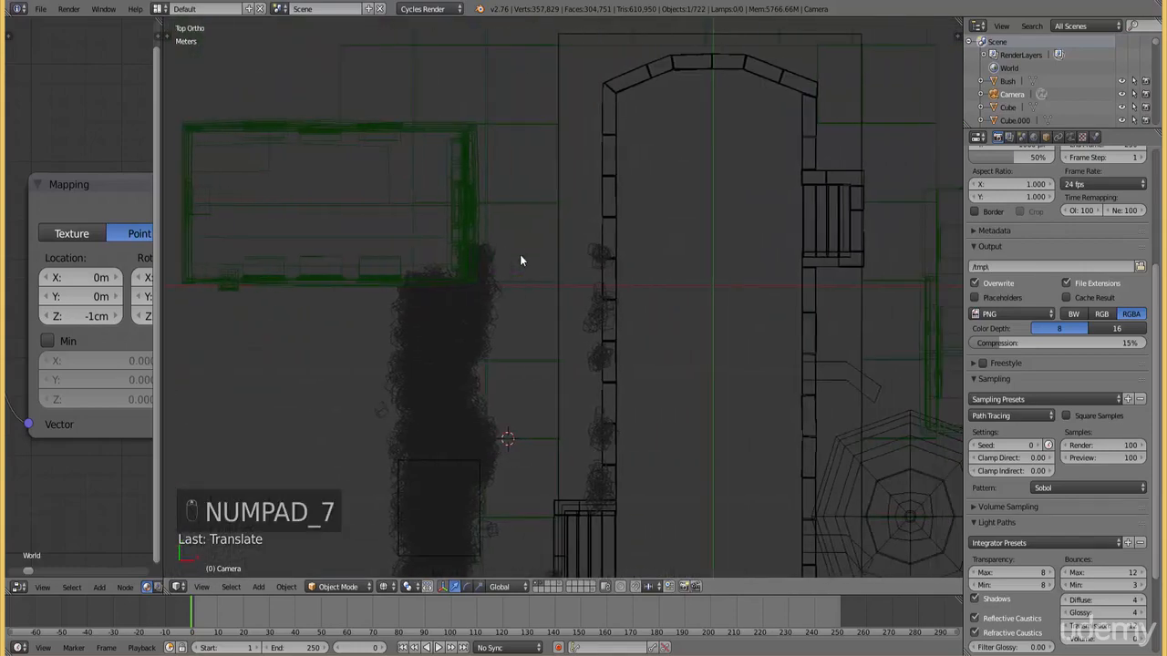
middle_click_drag(548, 309, 513, 260)
key("z")
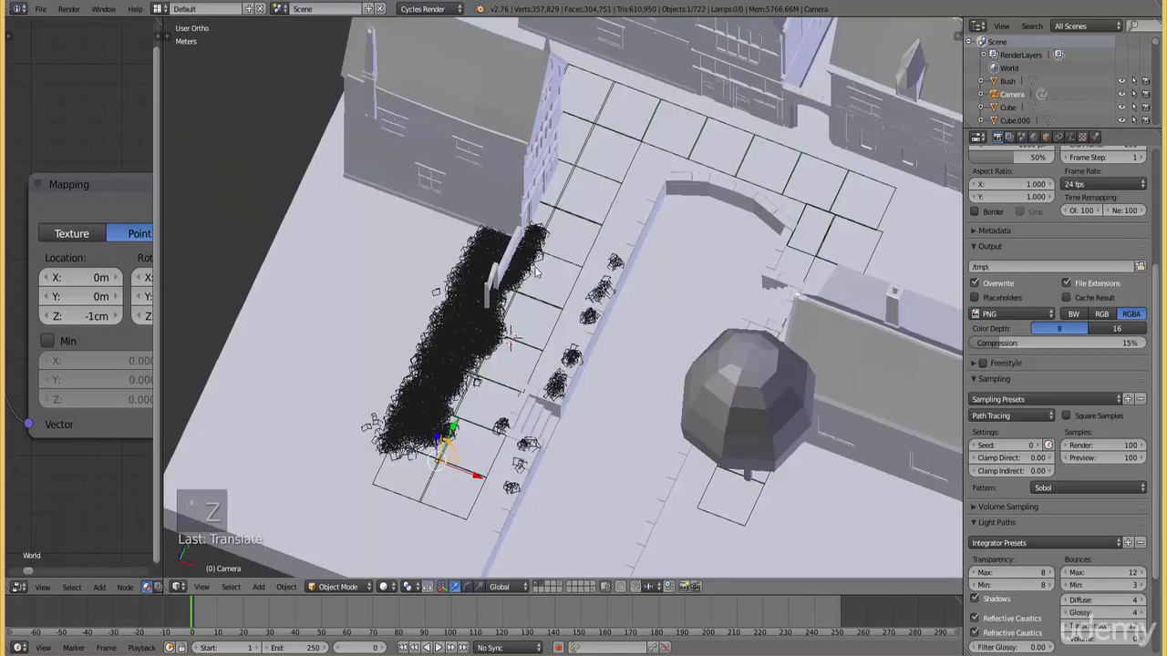
scroll(513, 260, "up", 4)
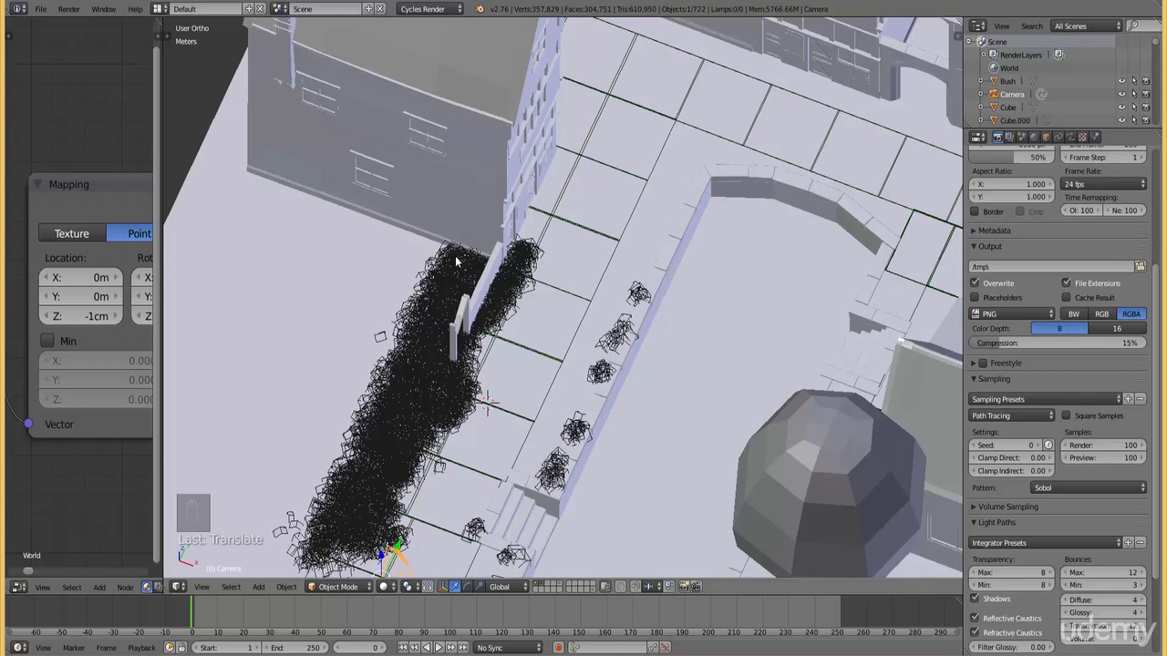
scroll(456, 262, "down", 5)
key("KP_7")
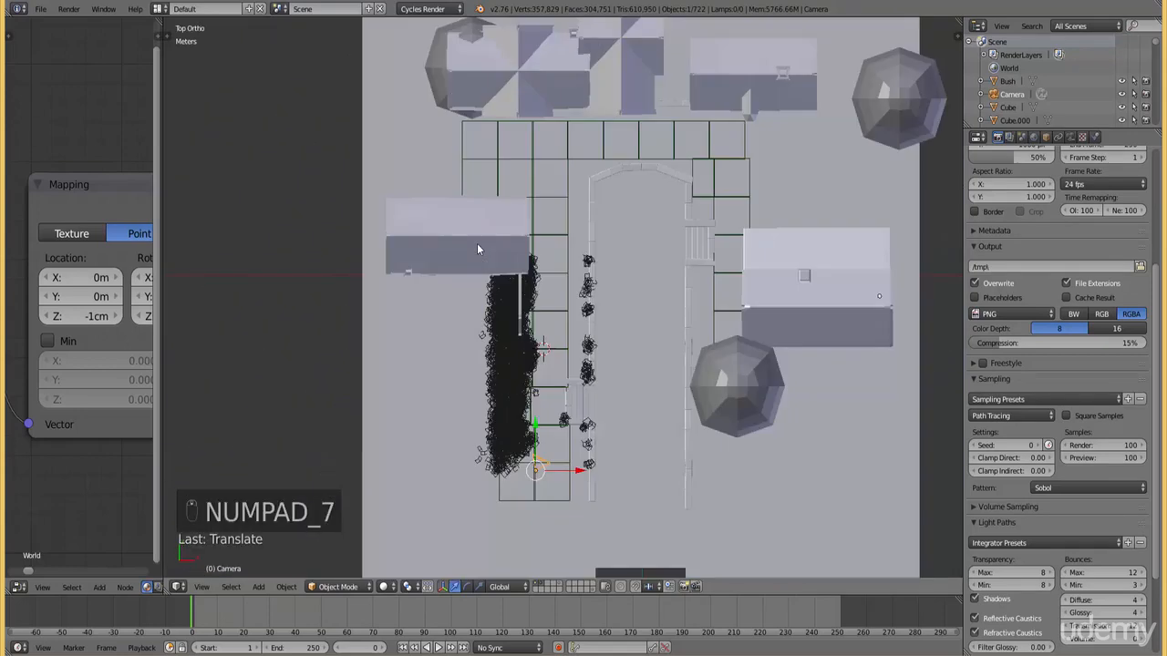